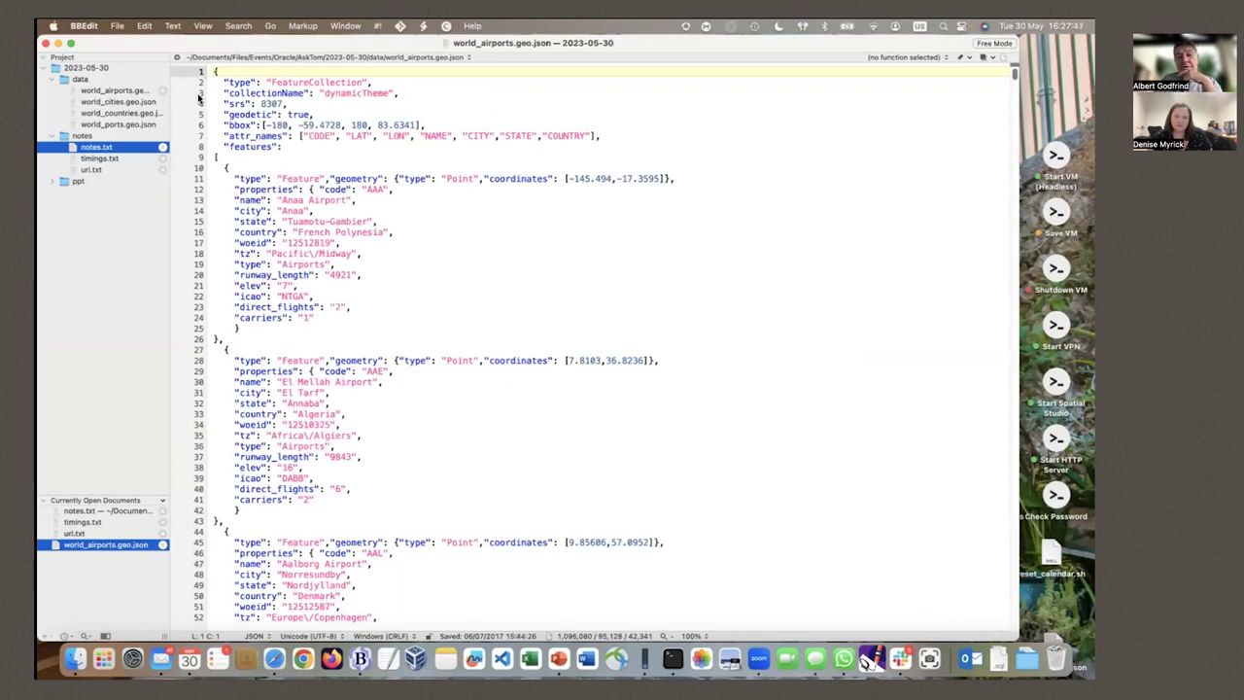
Step: Highlight the extra header attributes on lines 3 to 7 of world_airports.geo.json, narrowing the selection to the srs and geodetic lines
left_click_drag(199, 97, 199, 142)
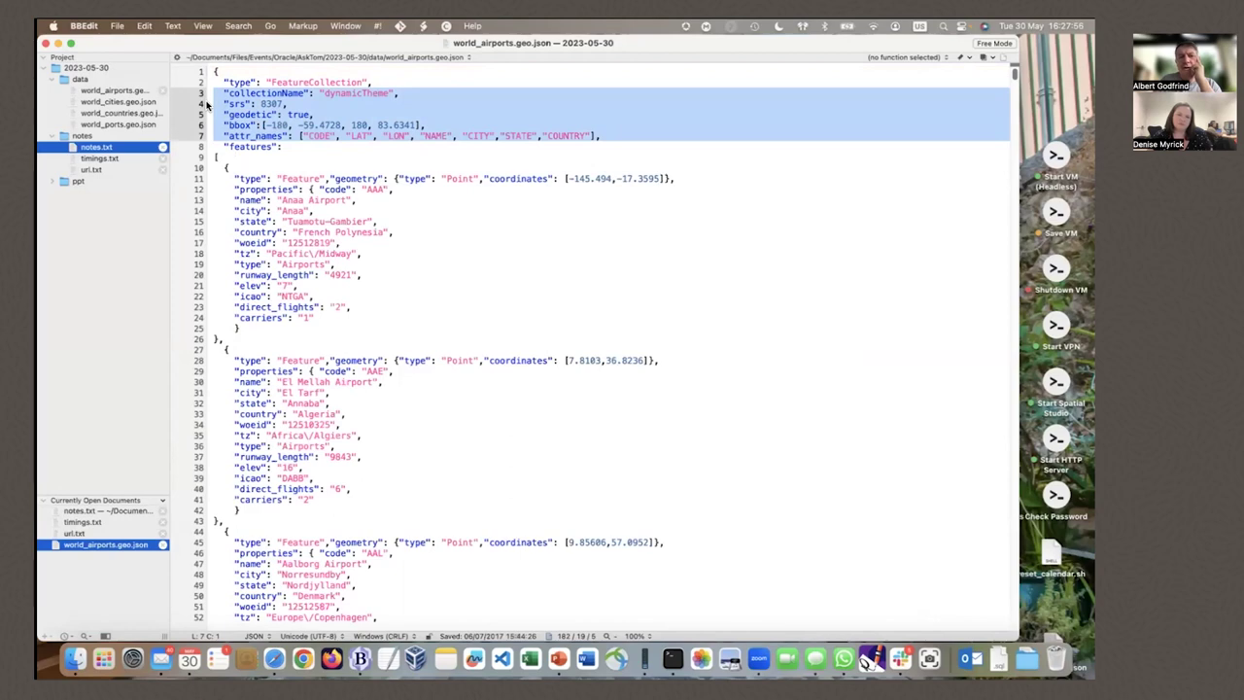
left_click(207, 104)
left_click(202, 116, "shift")
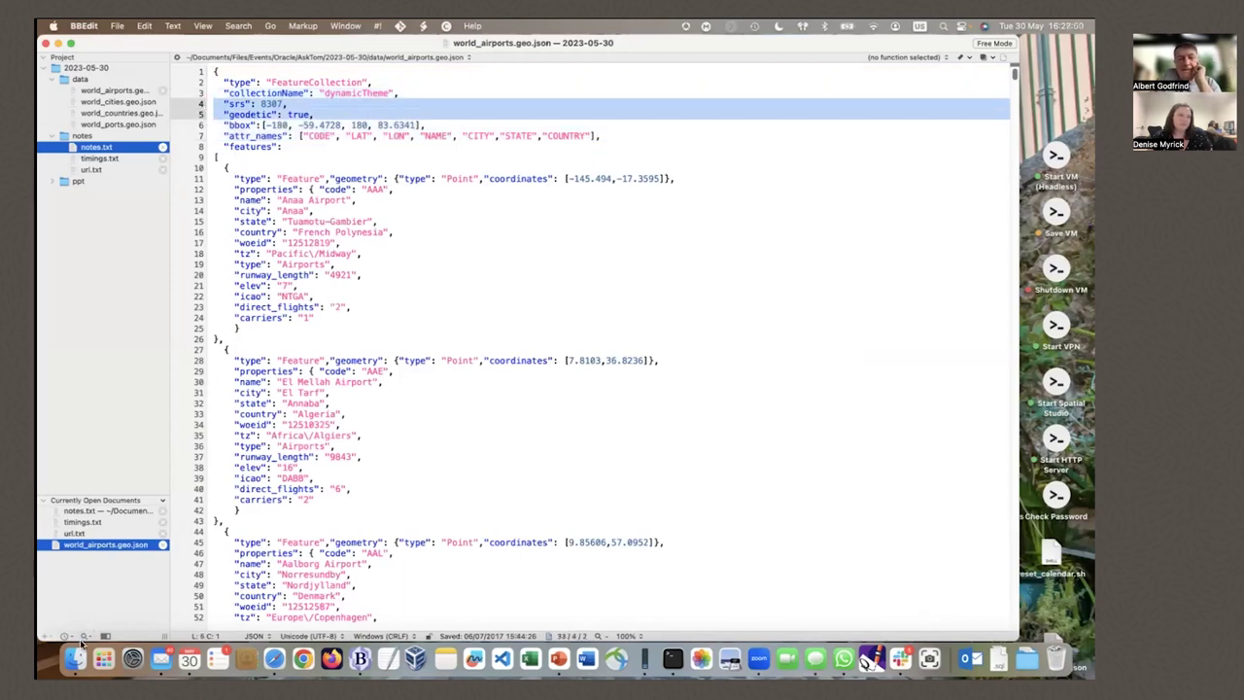
Step: Bring world_airports.geo.json from the BBEdit project into Oracle Spatial Studio as a file upload and start creating the dataset
left_click(108, 97)
left_click(109, 91)
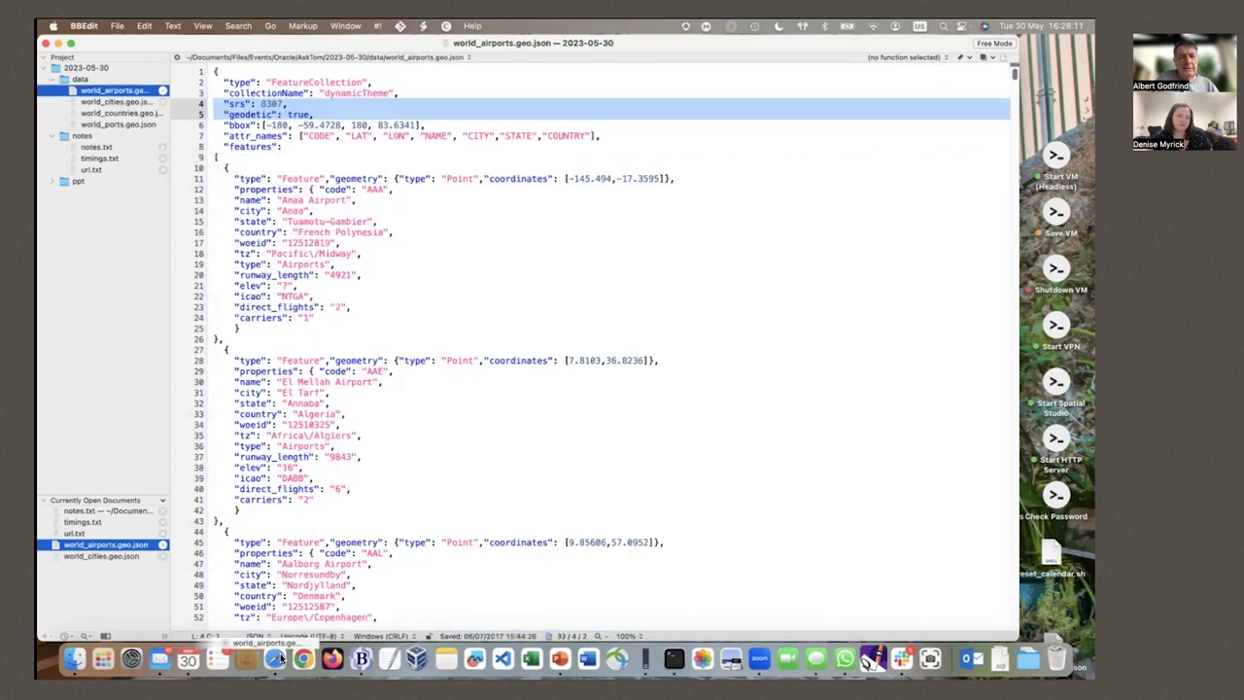
left_click_drag(275, 658, 763, 241)
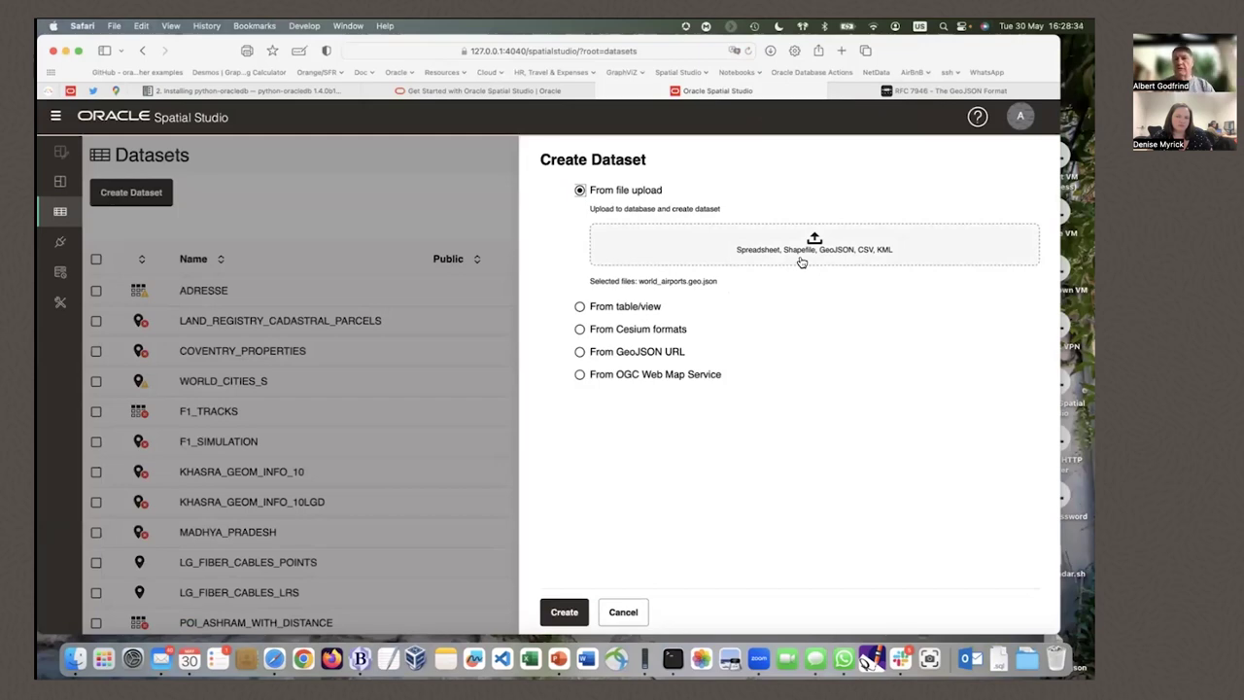
left_click(566, 610)
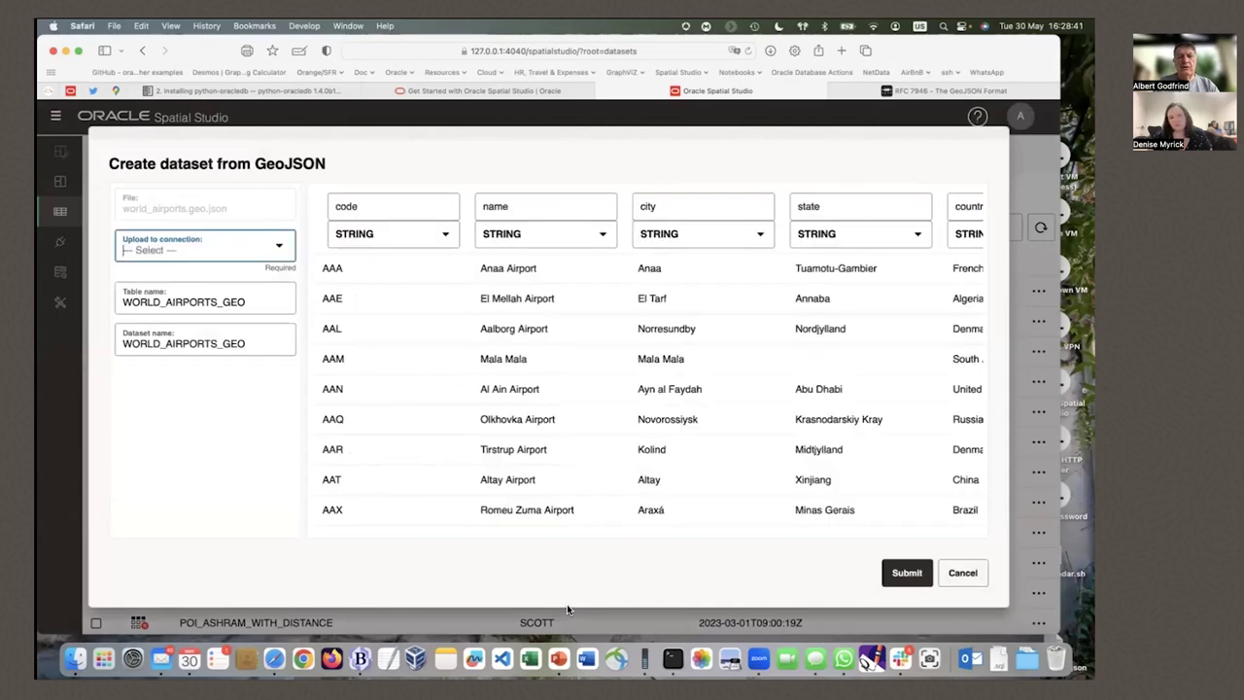
Step: Examine the previewed airport columns and rows, from code and name through to tz and type
scroll(574, 273, "right", 3)
scroll(573, 273, "right", 5)
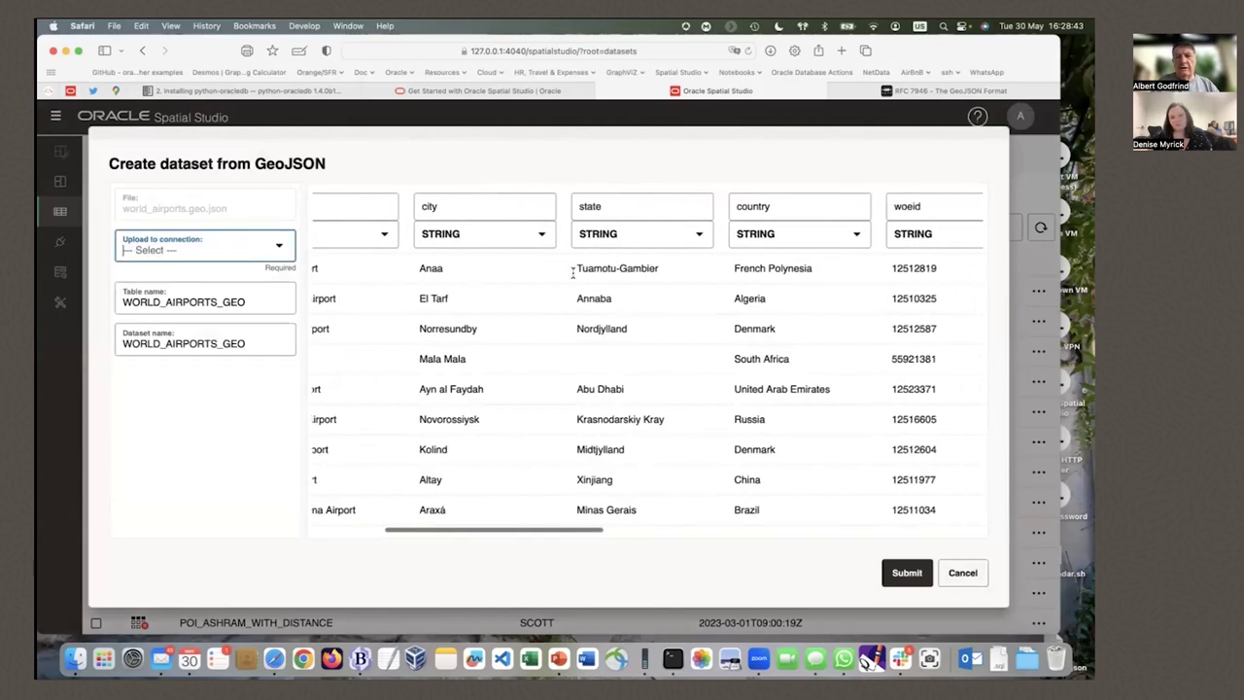
scroll(574, 277, "right", 2)
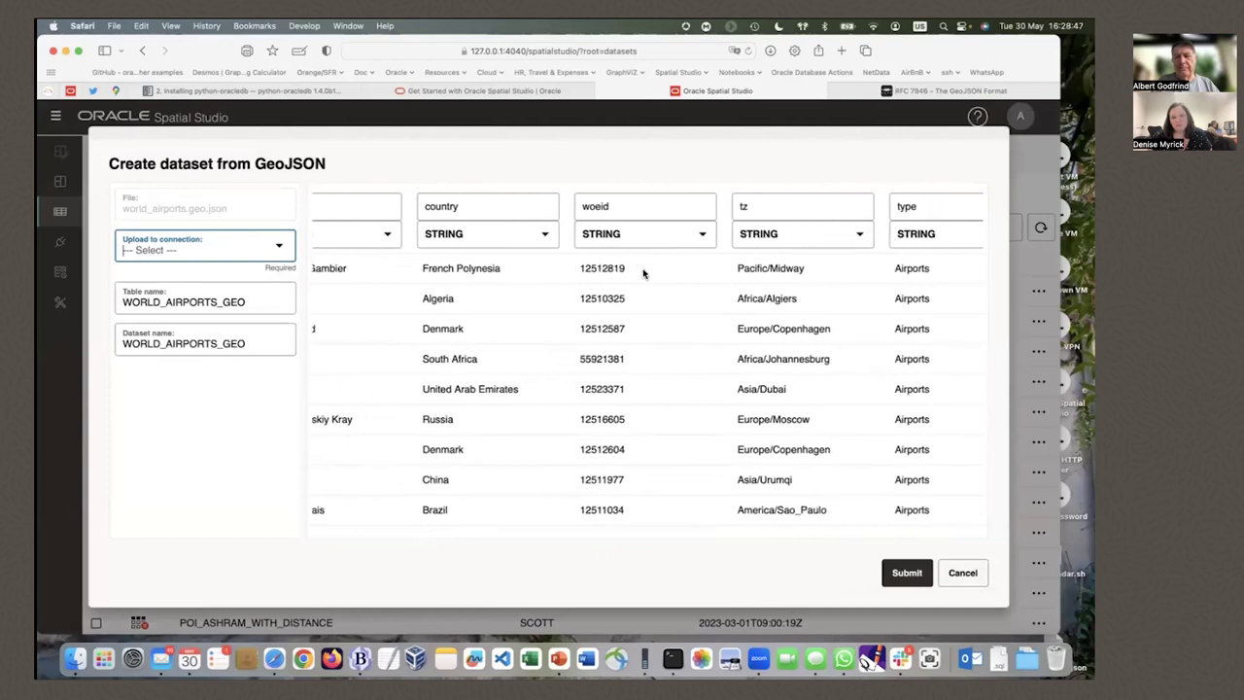
scroll(646, 361, "down", 3)
scroll(646, 360, "down", 4)
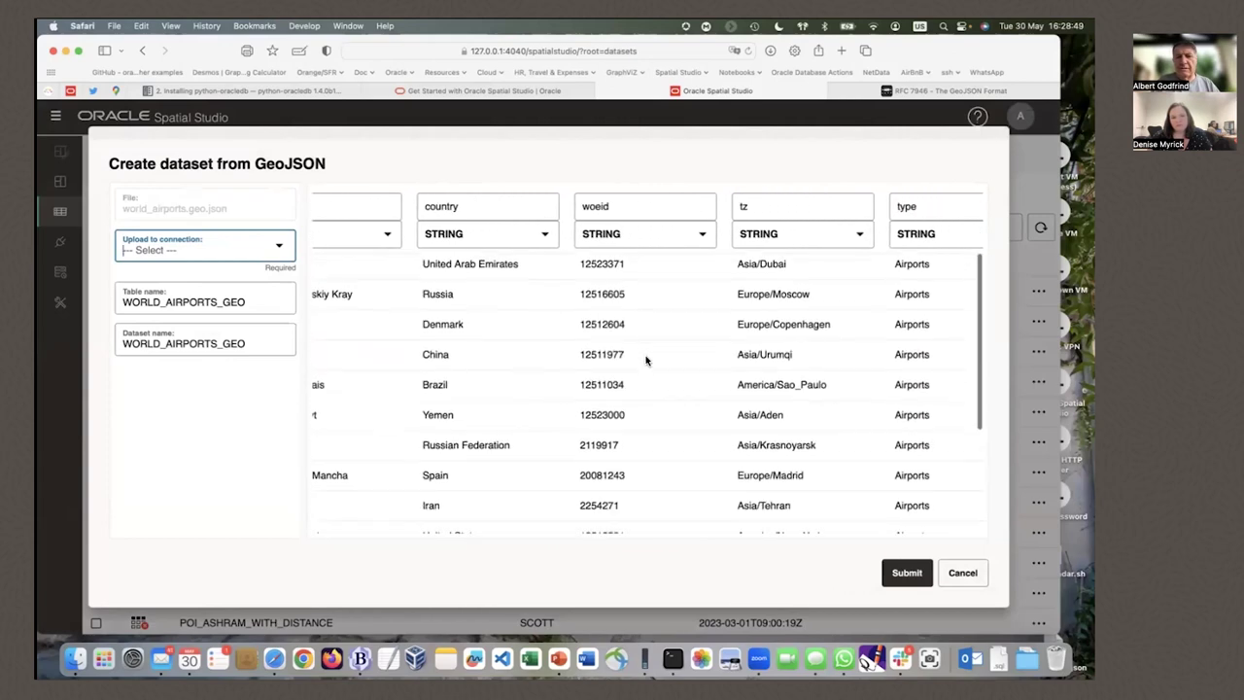
scroll(646, 361, "up", 7)
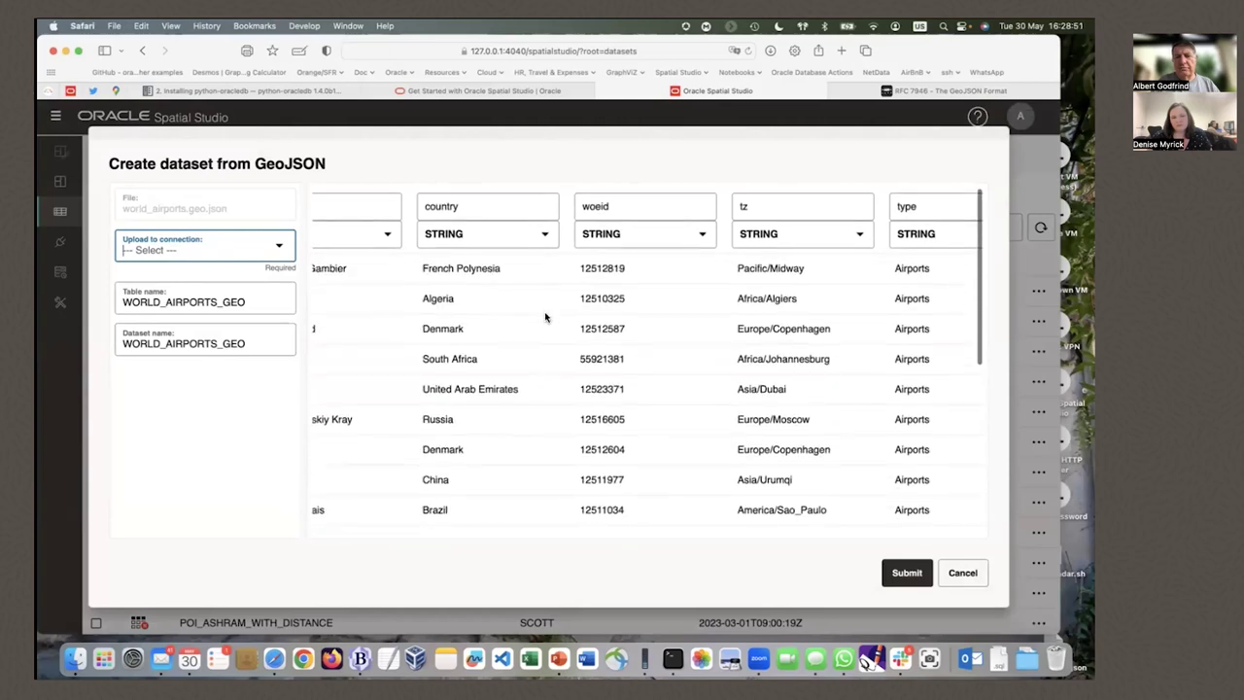
scroll(545, 317, "left", 6)
scroll(546, 318, "left", 2)
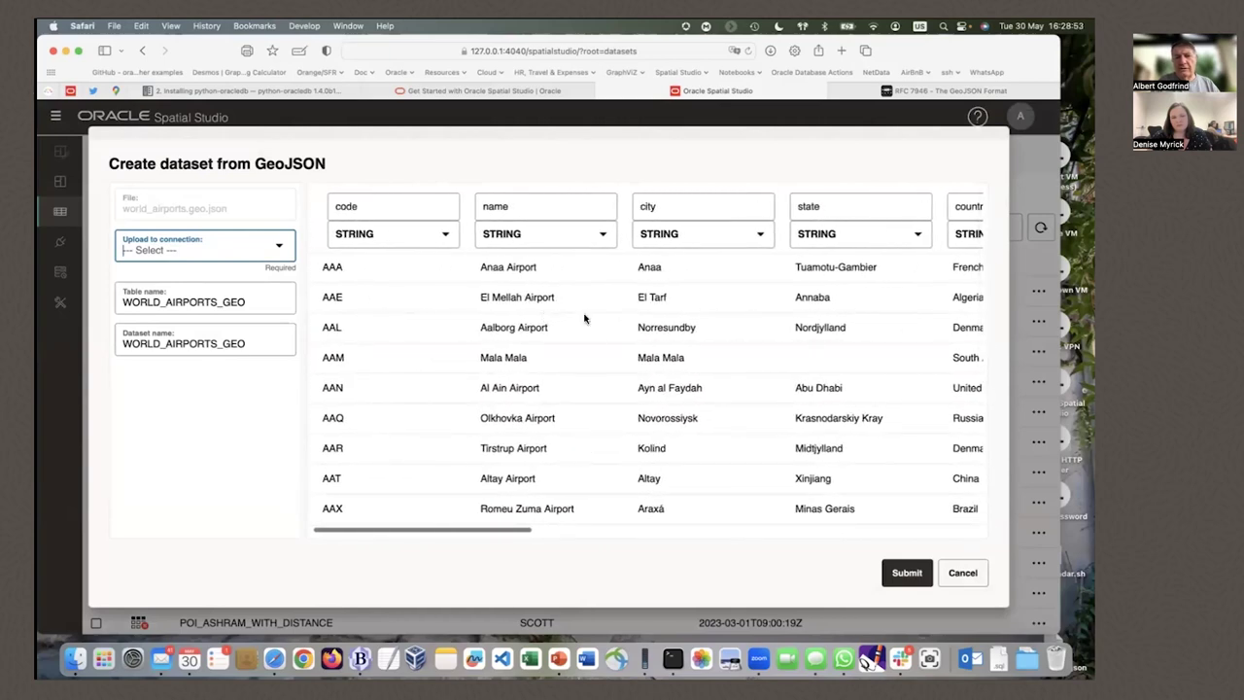
Step: Set the data type of both the runway_length and elev columns to NUMERIC
scroll(621, 313, "right", 4)
scroll(621, 313, "right", 5)
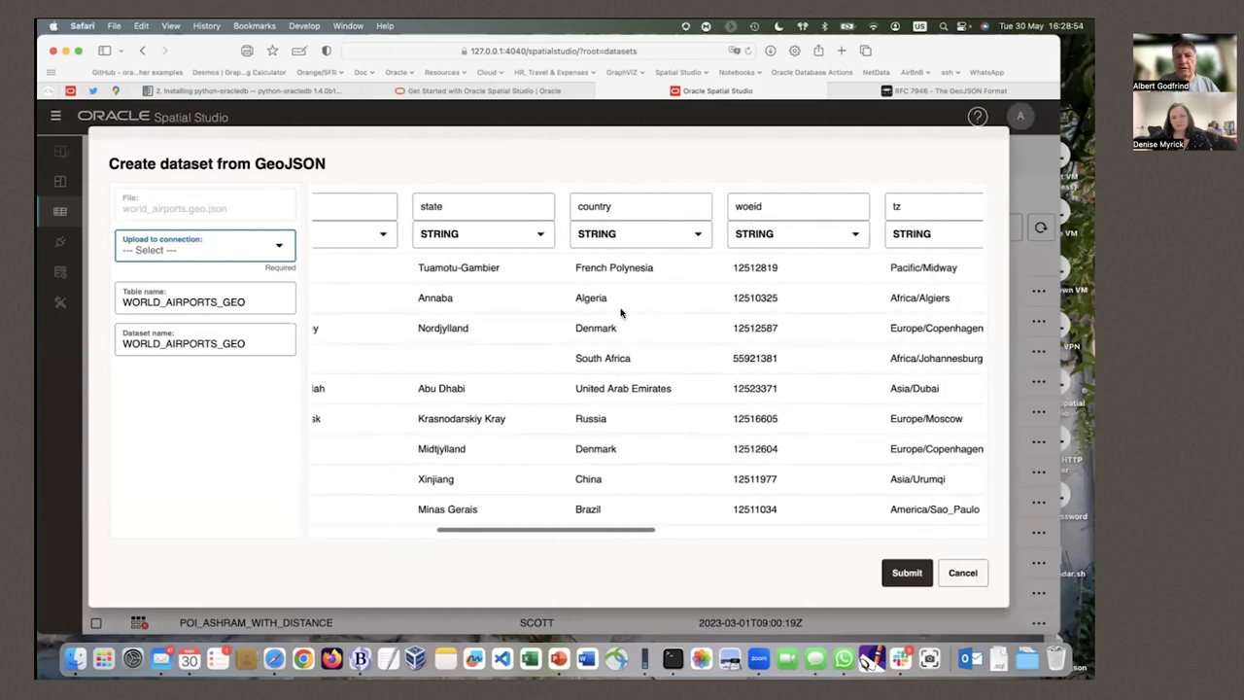
scroll(620, 313, "right", 1)
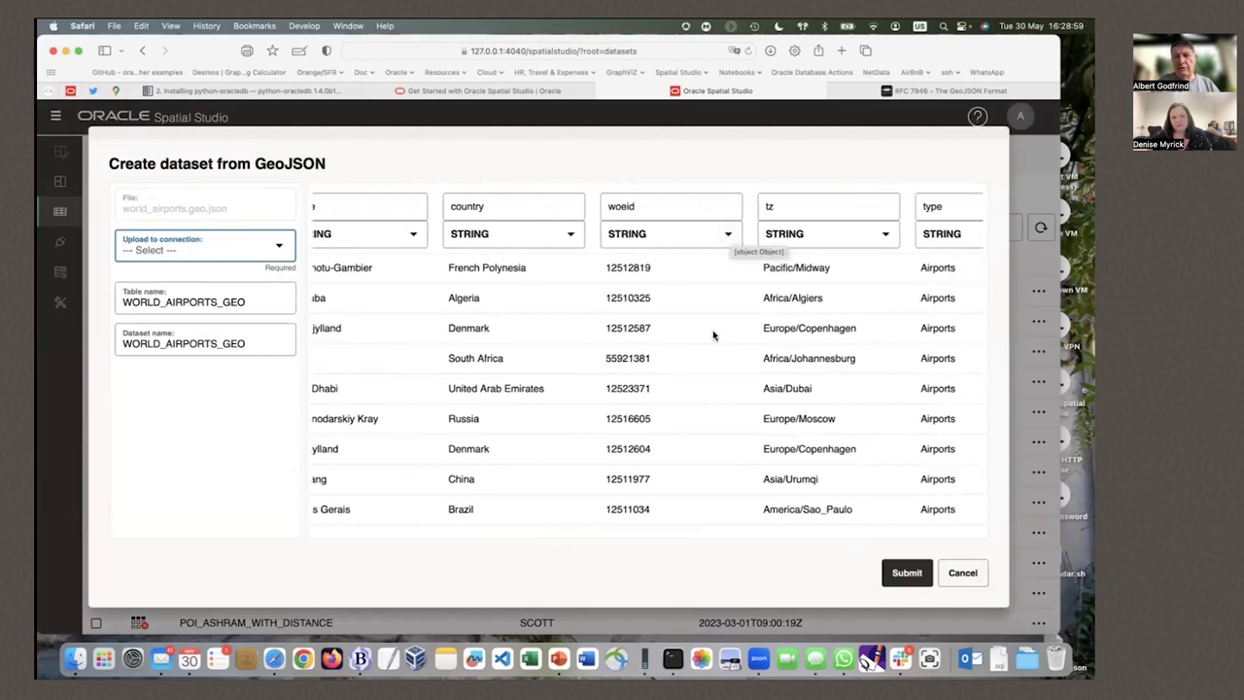
scroll(712, 335, "right", 6)
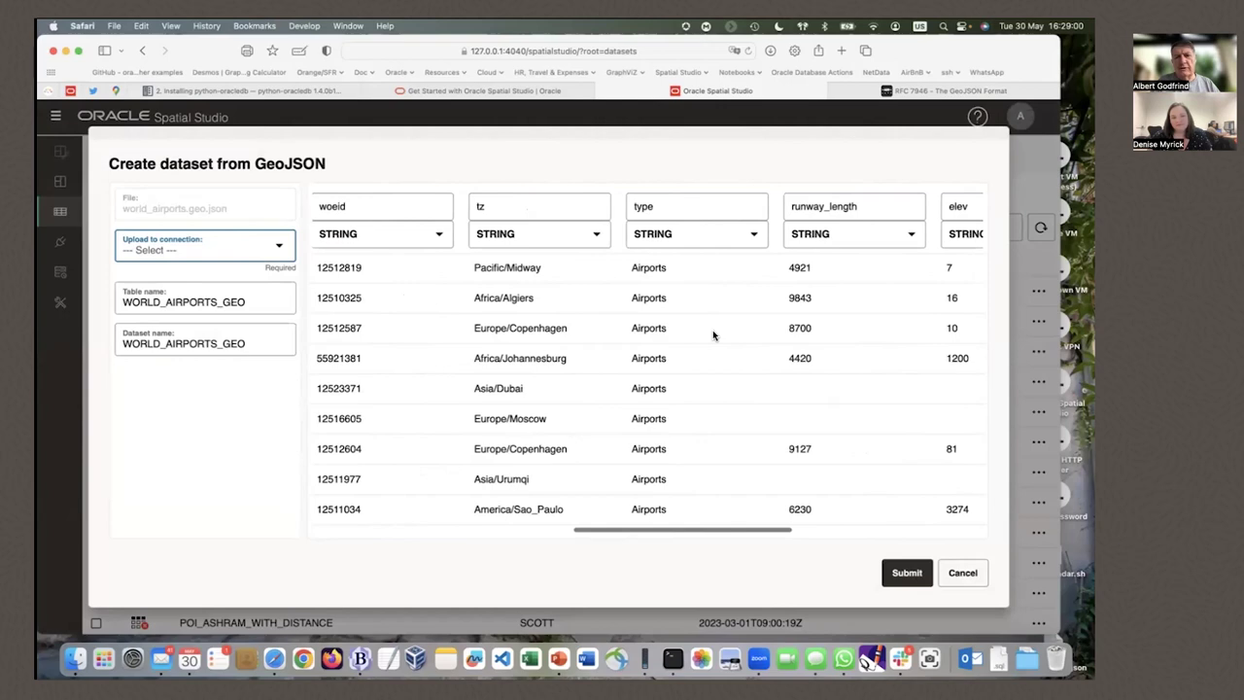
scroll(712, 335, "right", 2)
scroll(753, 298, "right", 2)
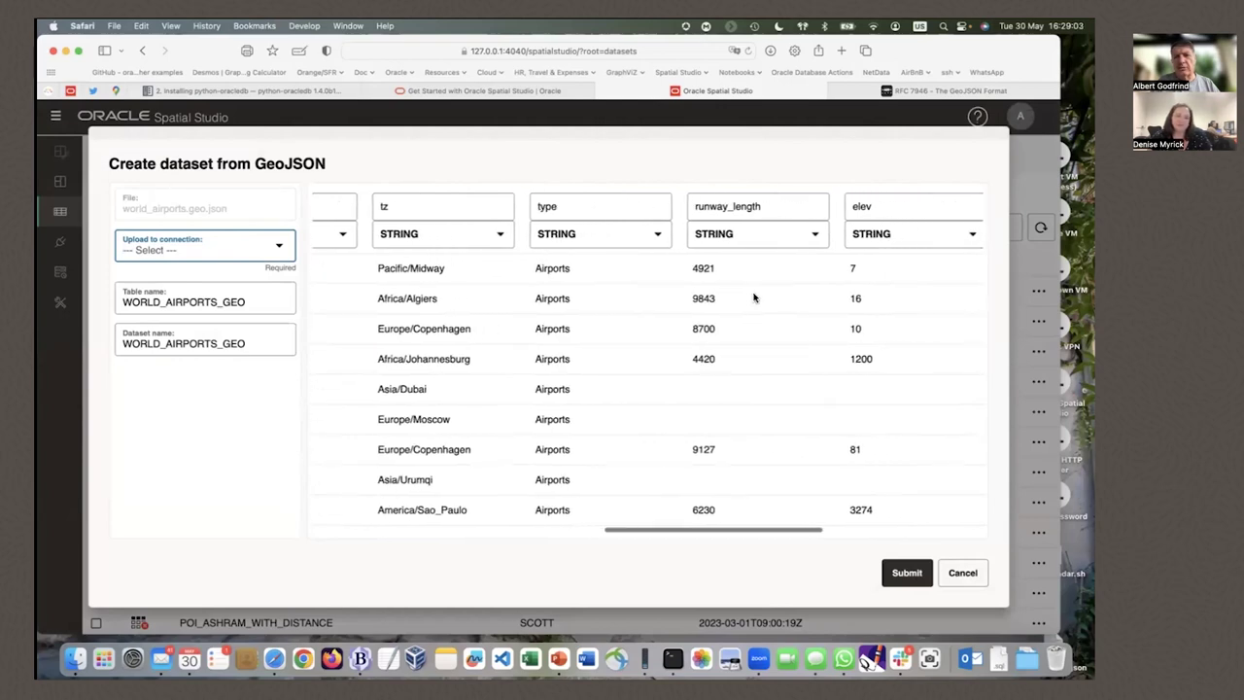
left_click(763, 238)
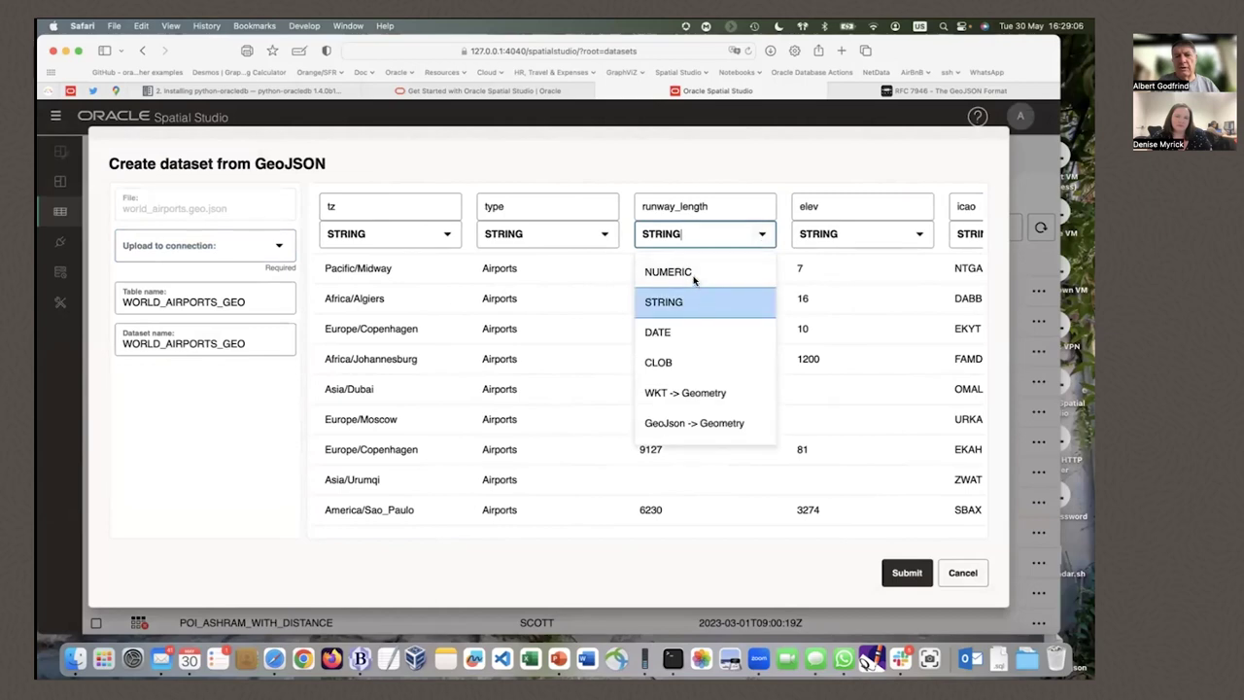
left_click(696, 276)
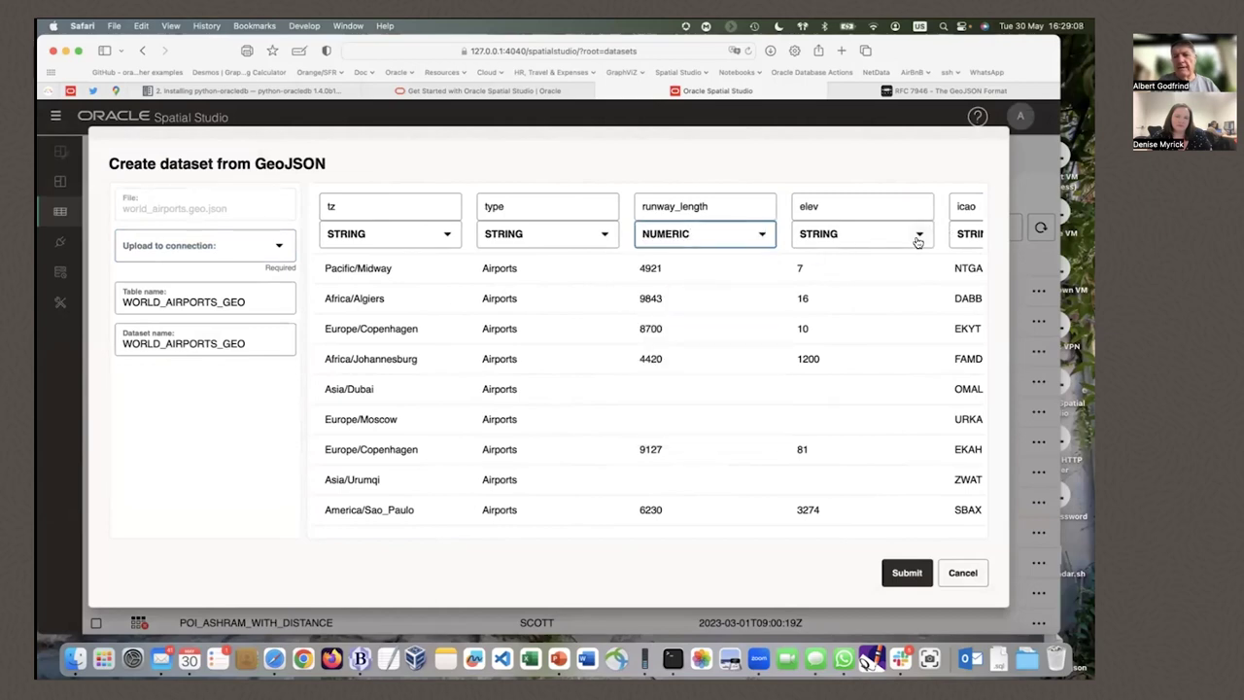
left_click(918, 241)
left_click(849, 277)
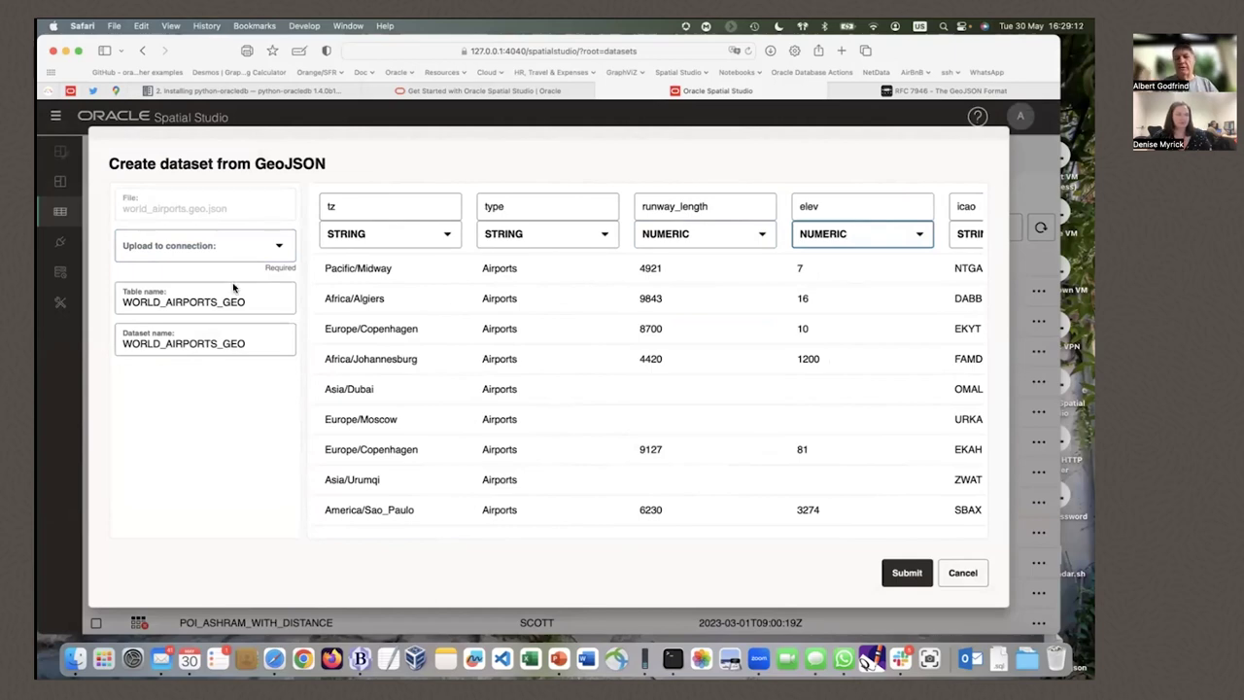
Step: Choose the first SCOTT entry as the upload connection and submit the WORLD_AIRPORTS_GEO dataset
left_click(281, 247)
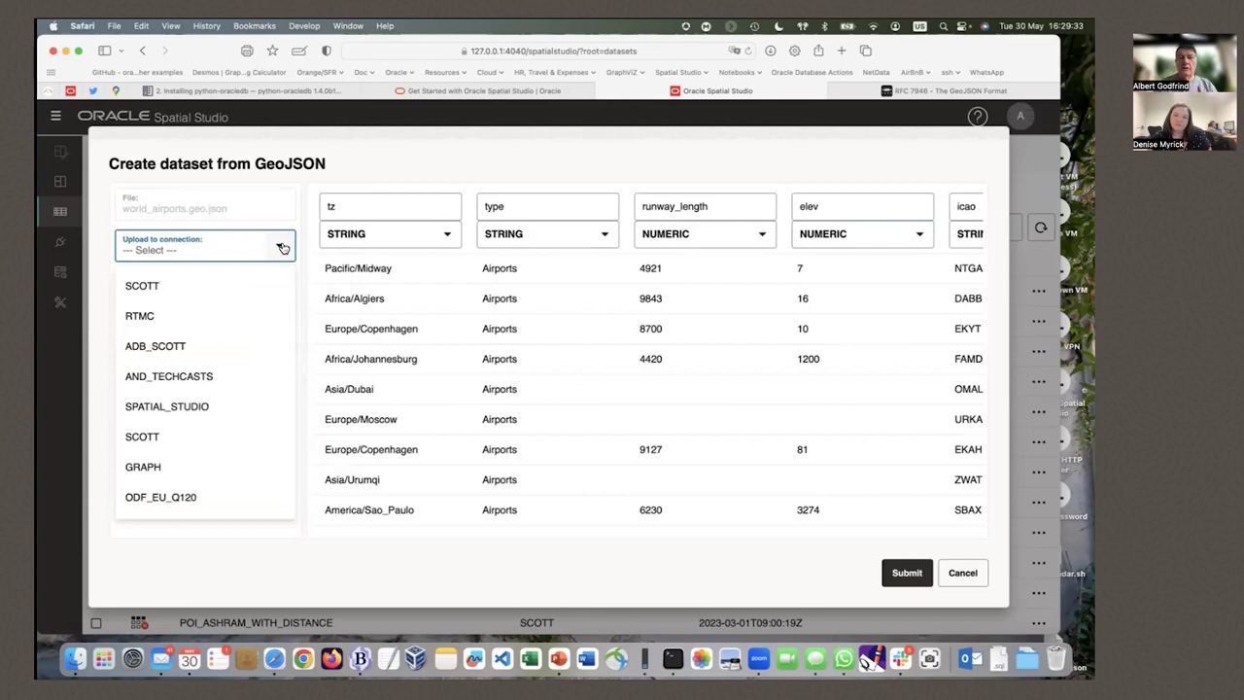
left_click(282, 247)
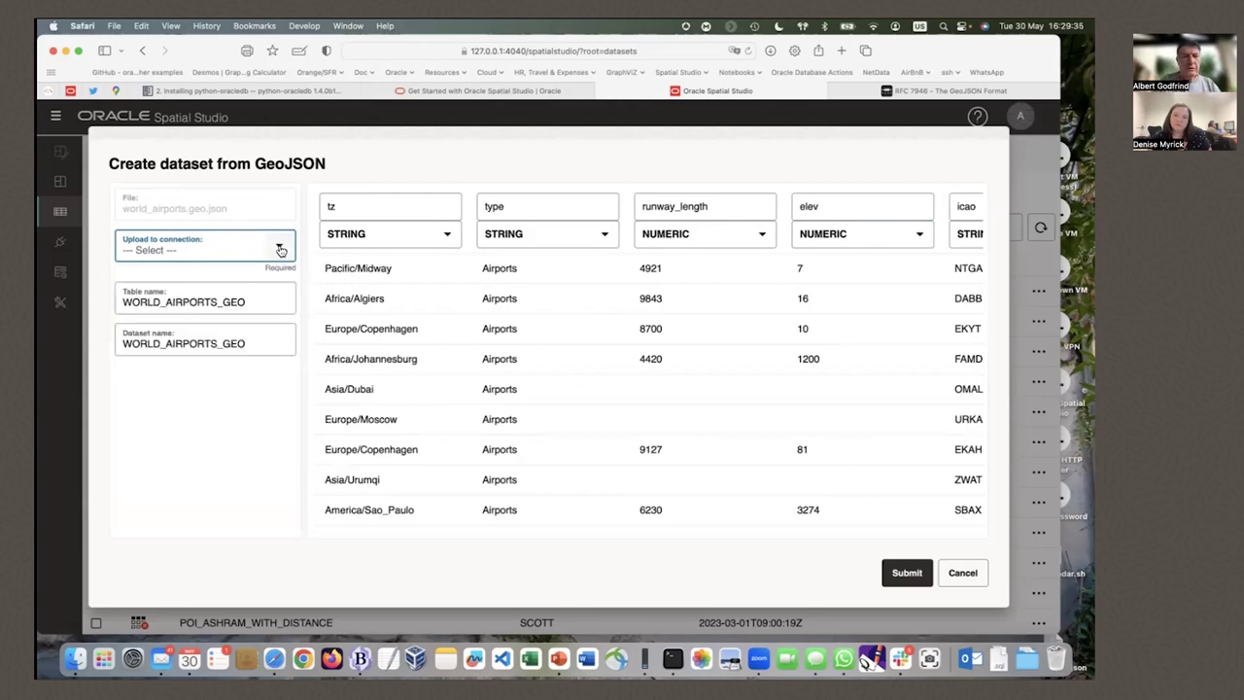
left_click(281, 249)
left_click(152, 285)
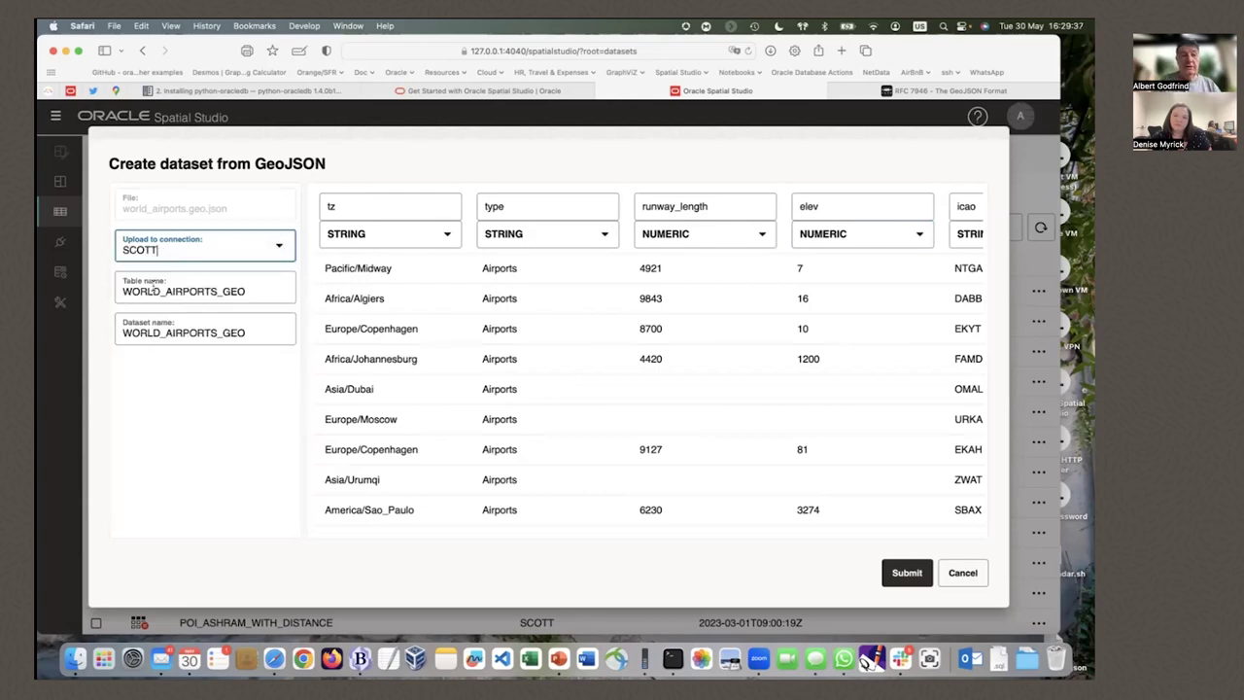
left_click(281, 250)
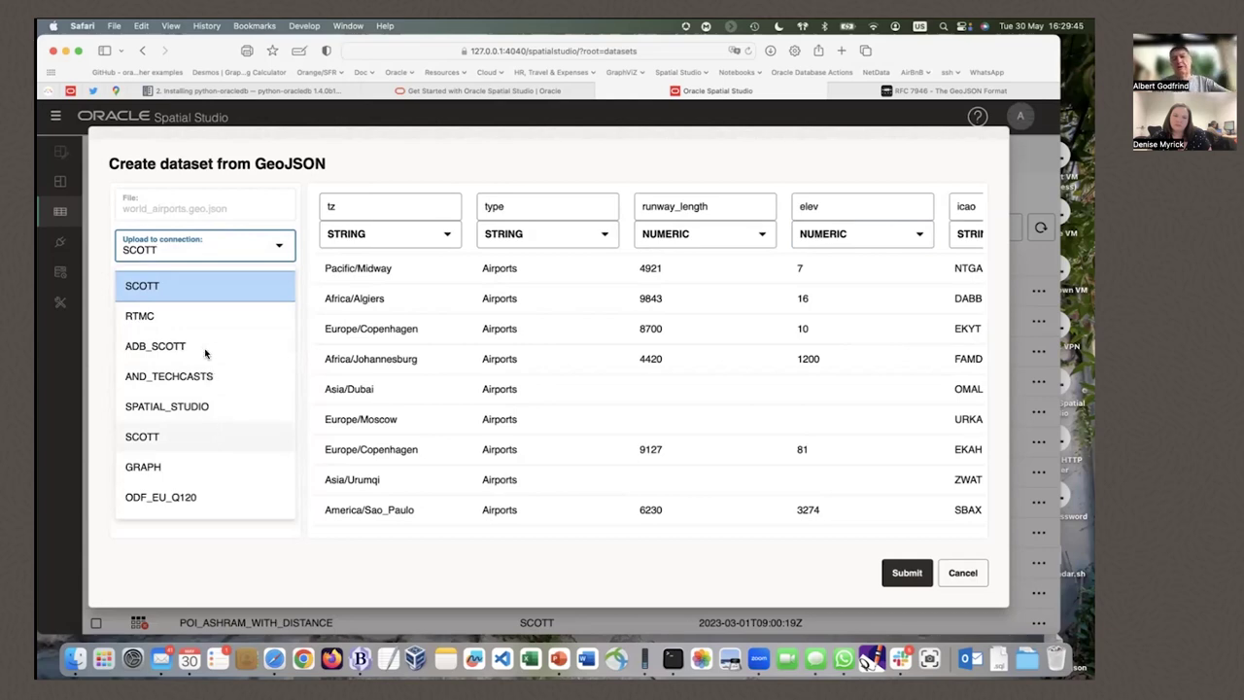
left_click(145, 286)
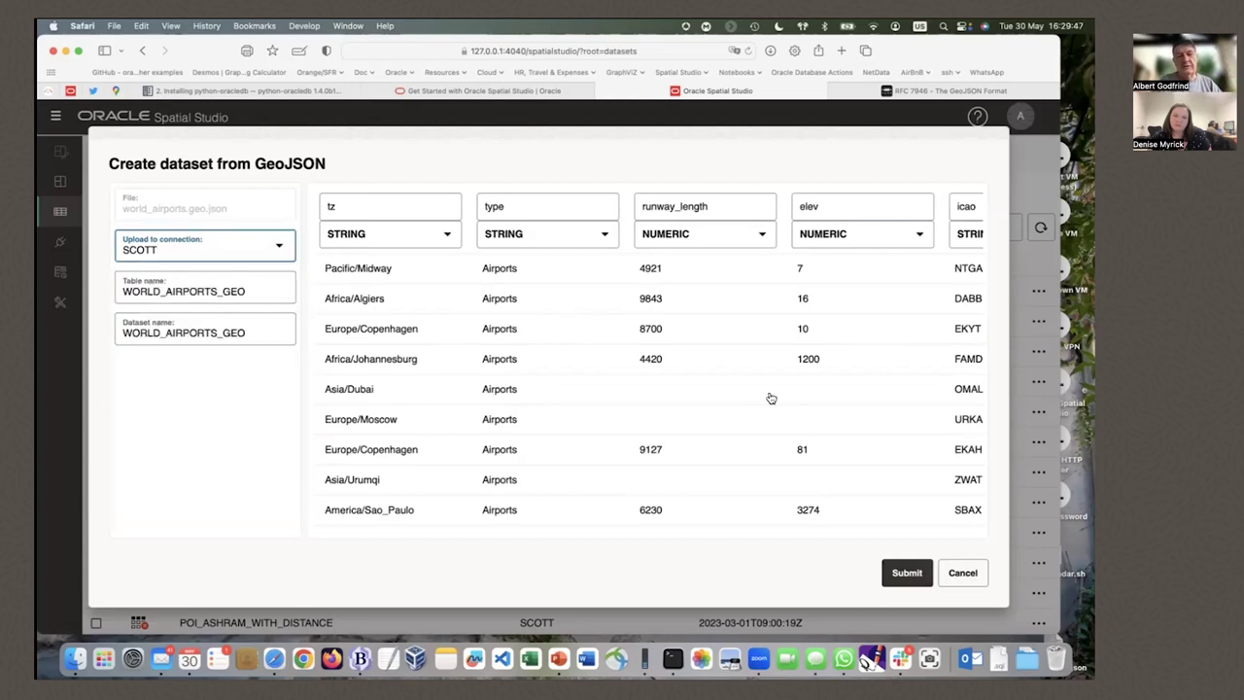
left_click(906, 575)
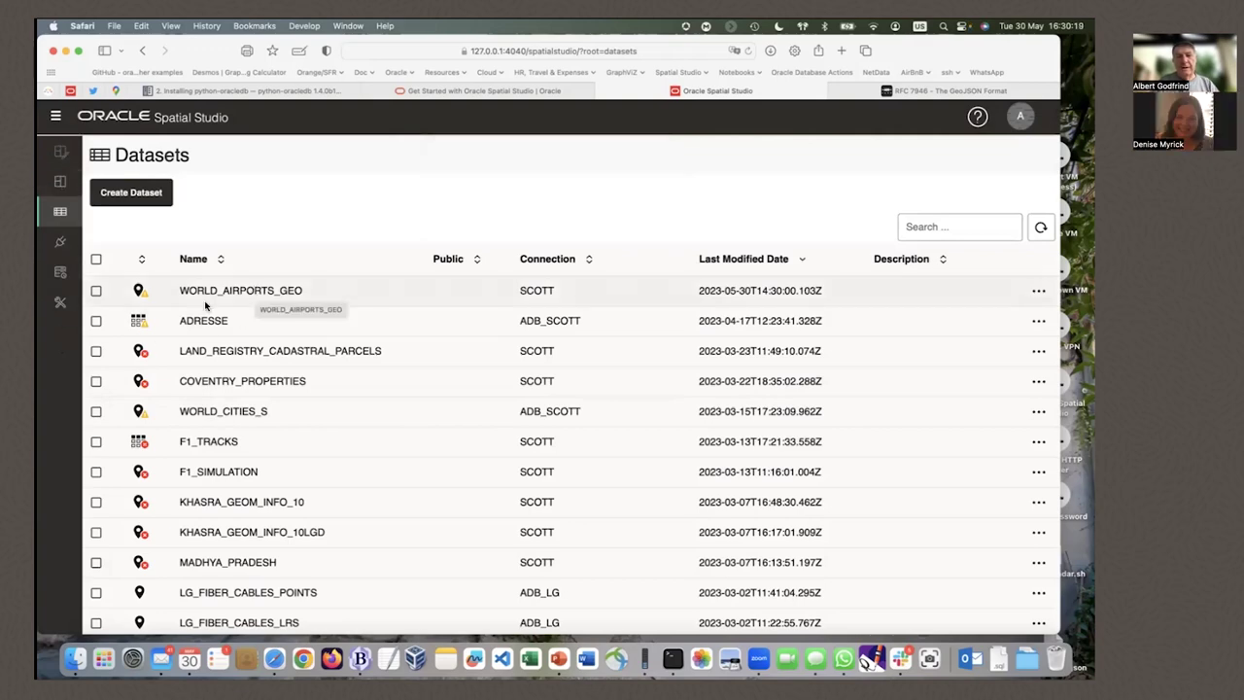
Step: Open the issues reported for the WORLD_AIRPORTS_GEO dataset and go to its dataset columns
mouse_move(143, 296)
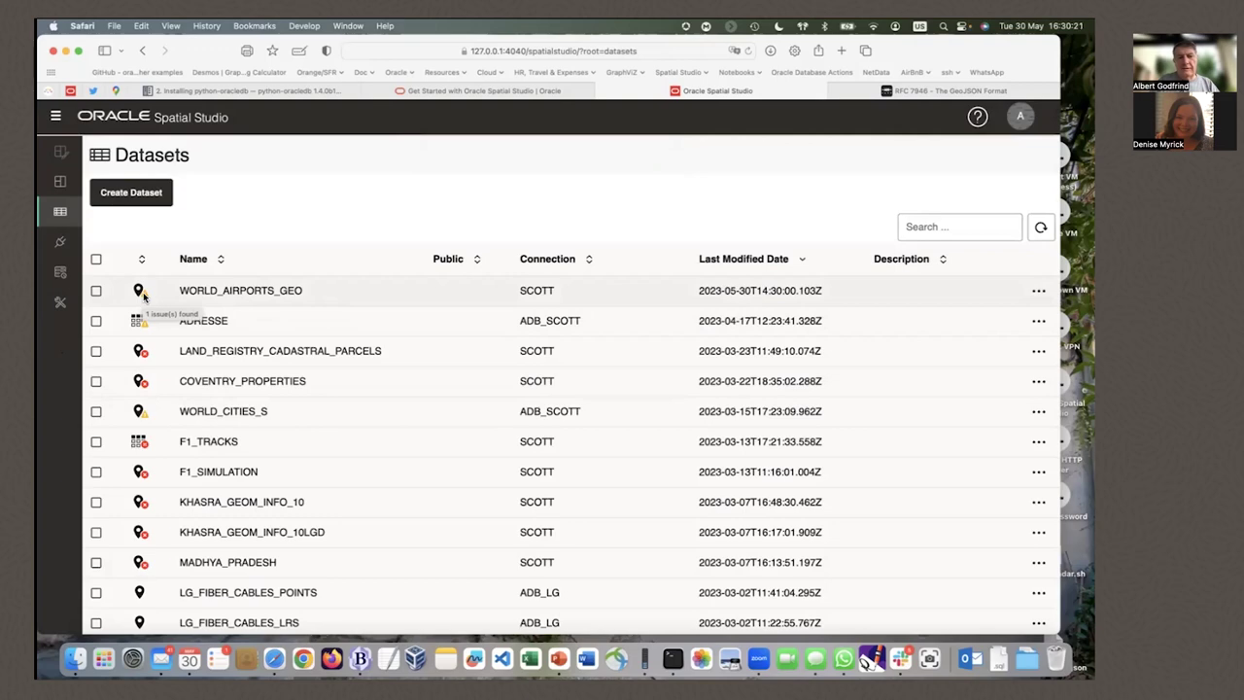
left_click(142, 294)
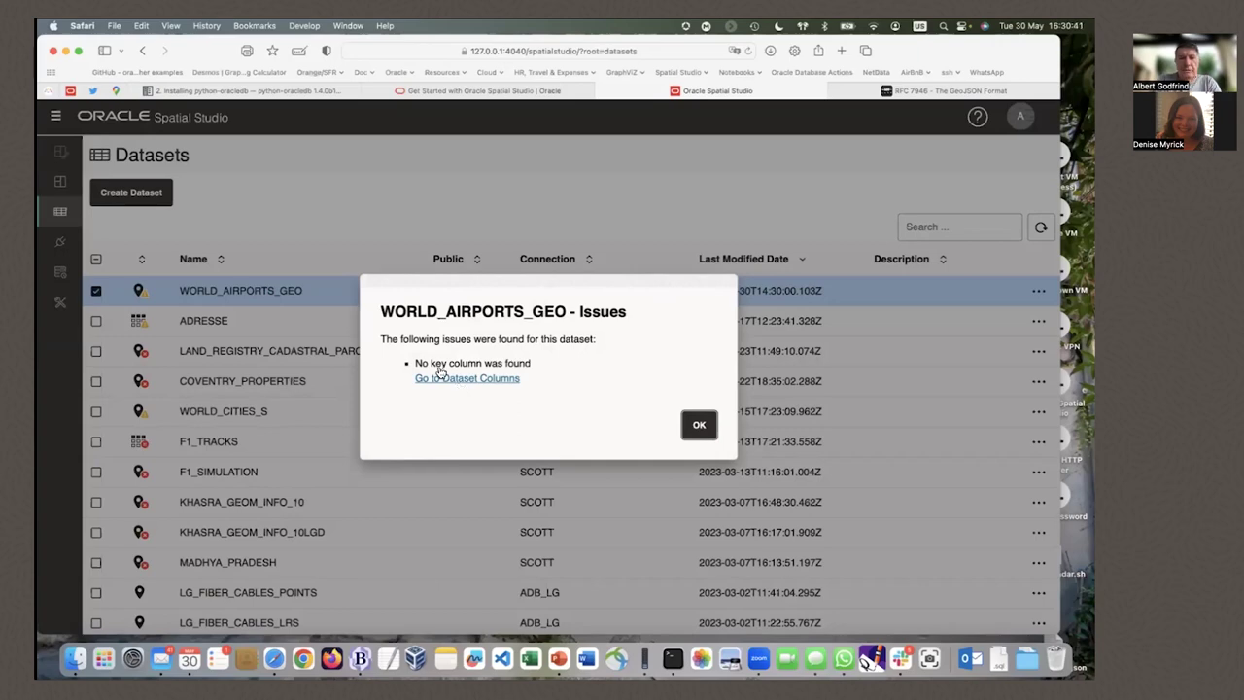
left_click(439, 375)
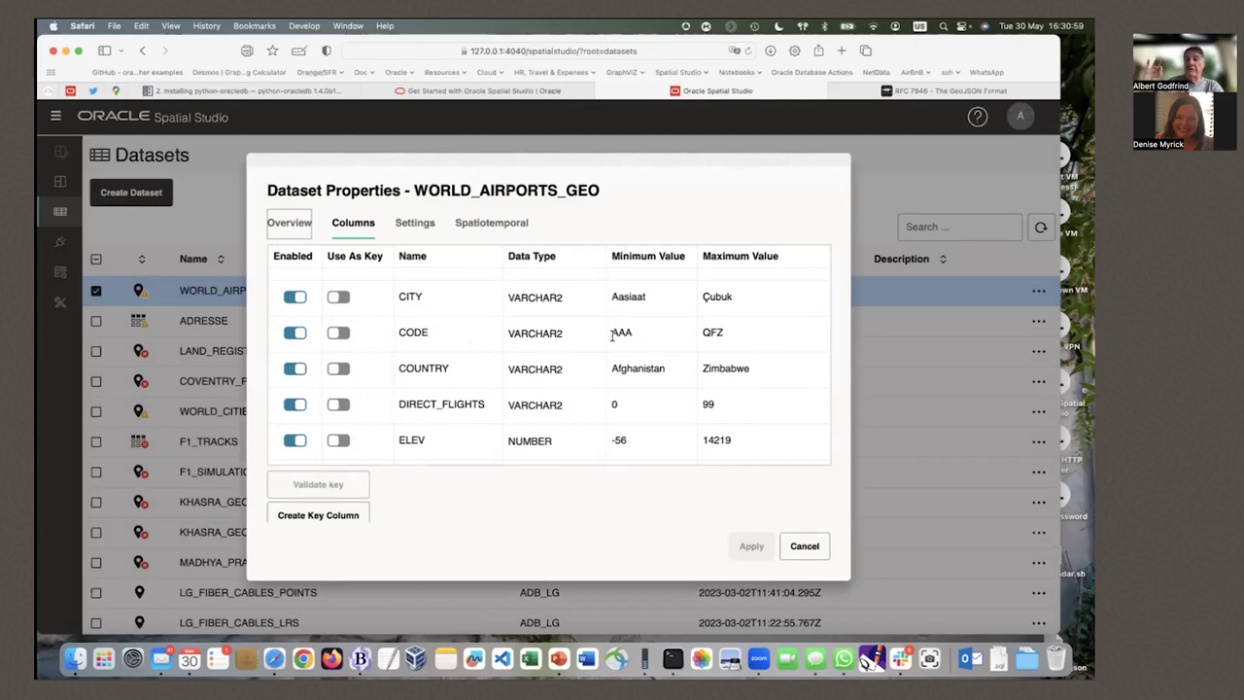
Step: Use the CODE column as the key of WORLD_AIRPORTS_GEO, validate the key and apply the change
scroll(632, 358, "down", 3)
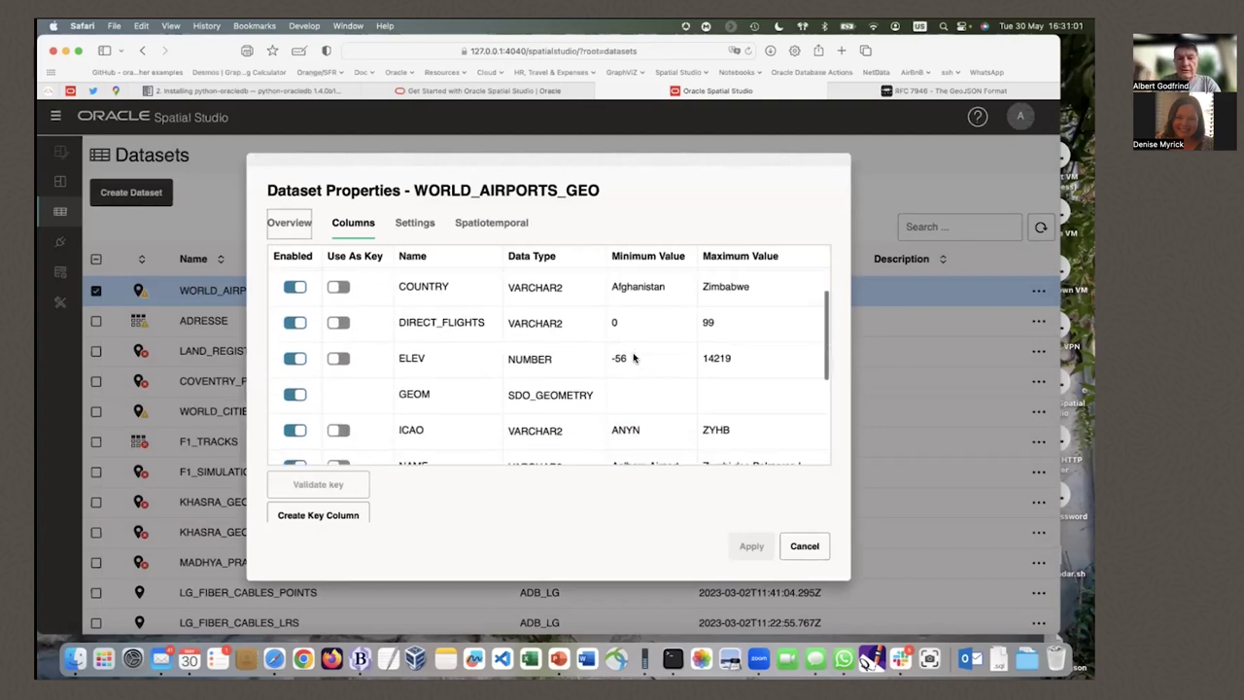
scroll(632, 358, "down", 2)
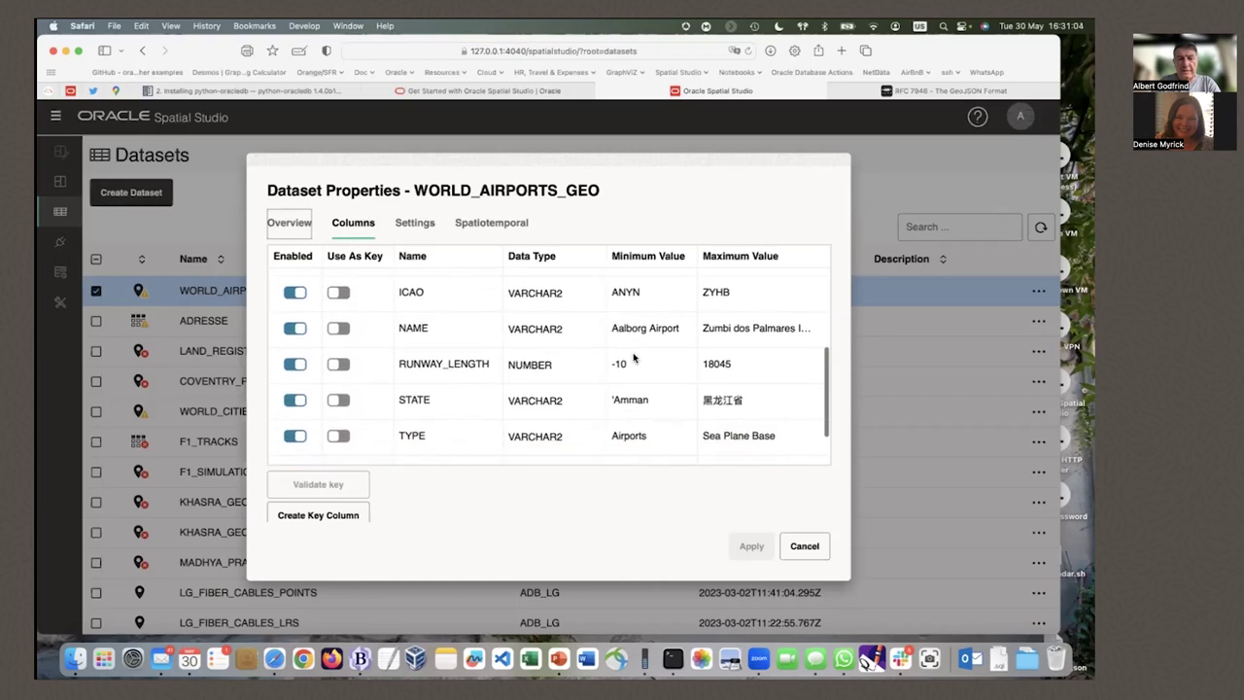
scroll(628, 348, "up", 1)
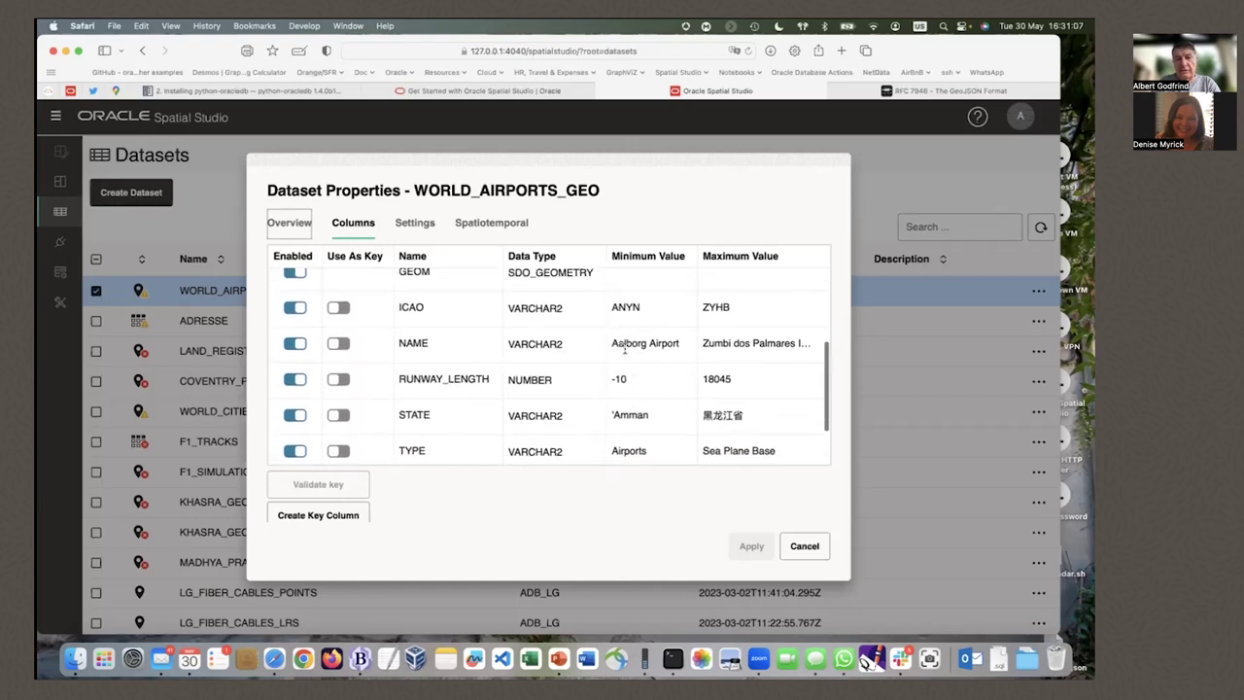
scroll(625, 352, "down", 2)
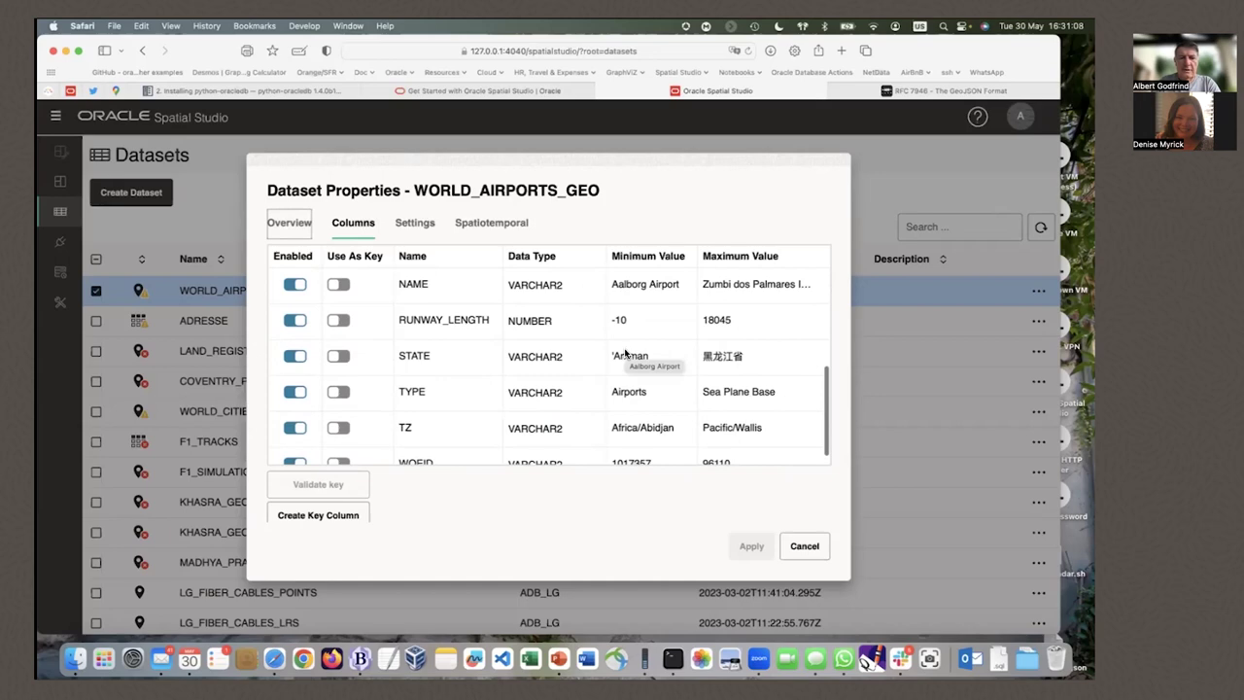
scroll(625, 353, "down", 1)
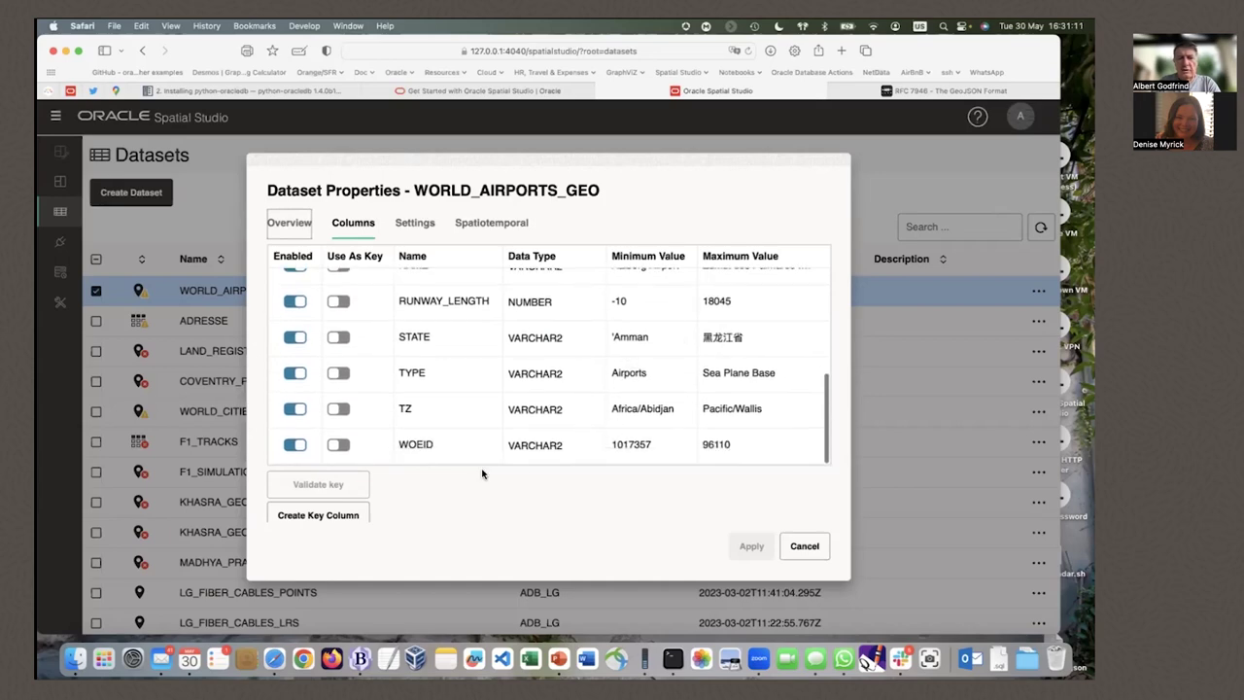
scroll(625, 437, "up", 10)
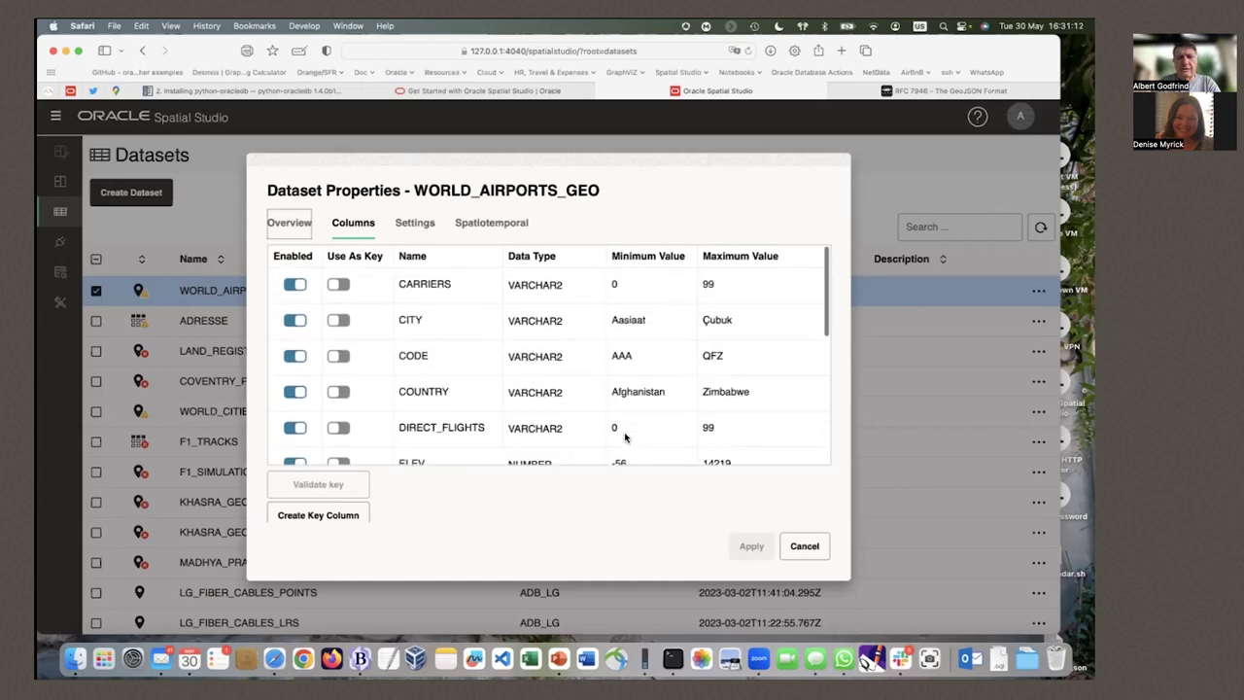
left_click(338, 358)
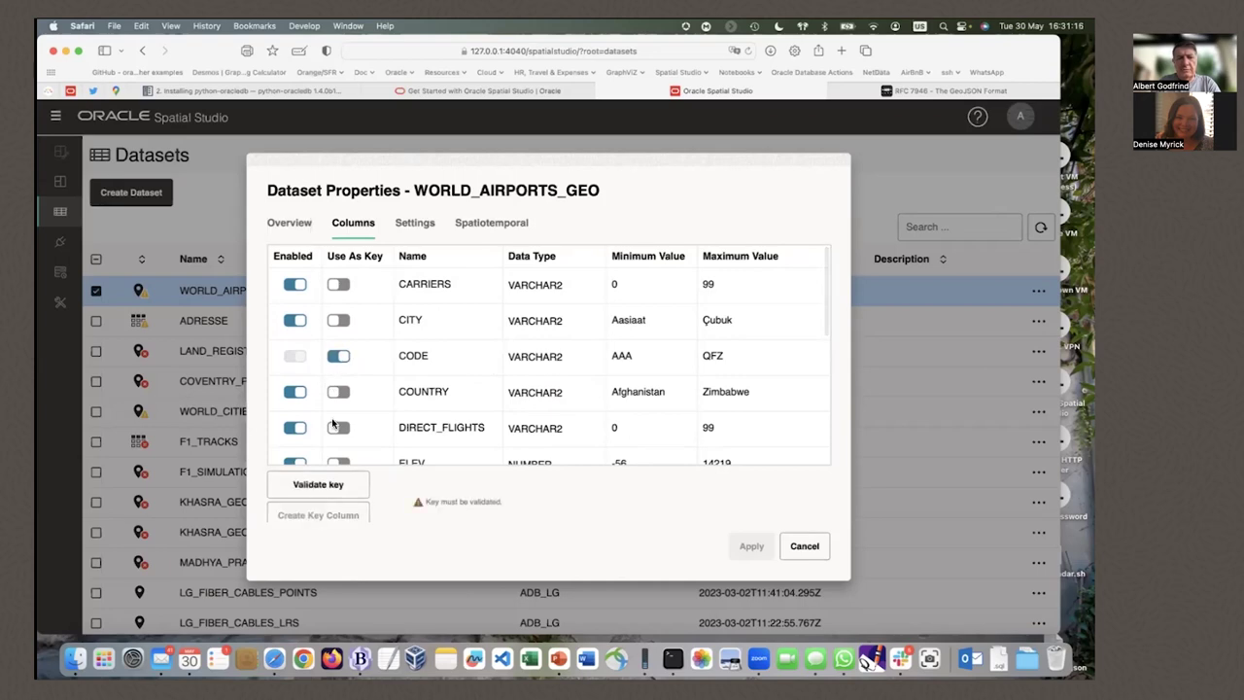
left_click(325, 488)
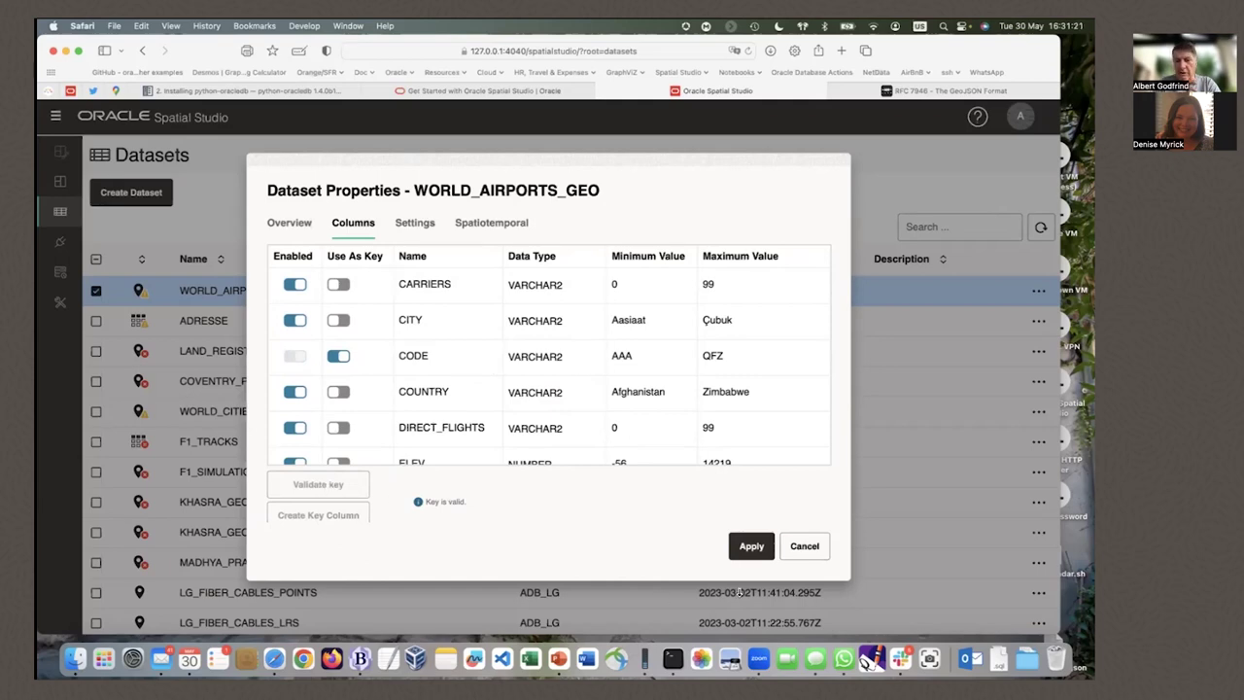
left_click(749, 550)
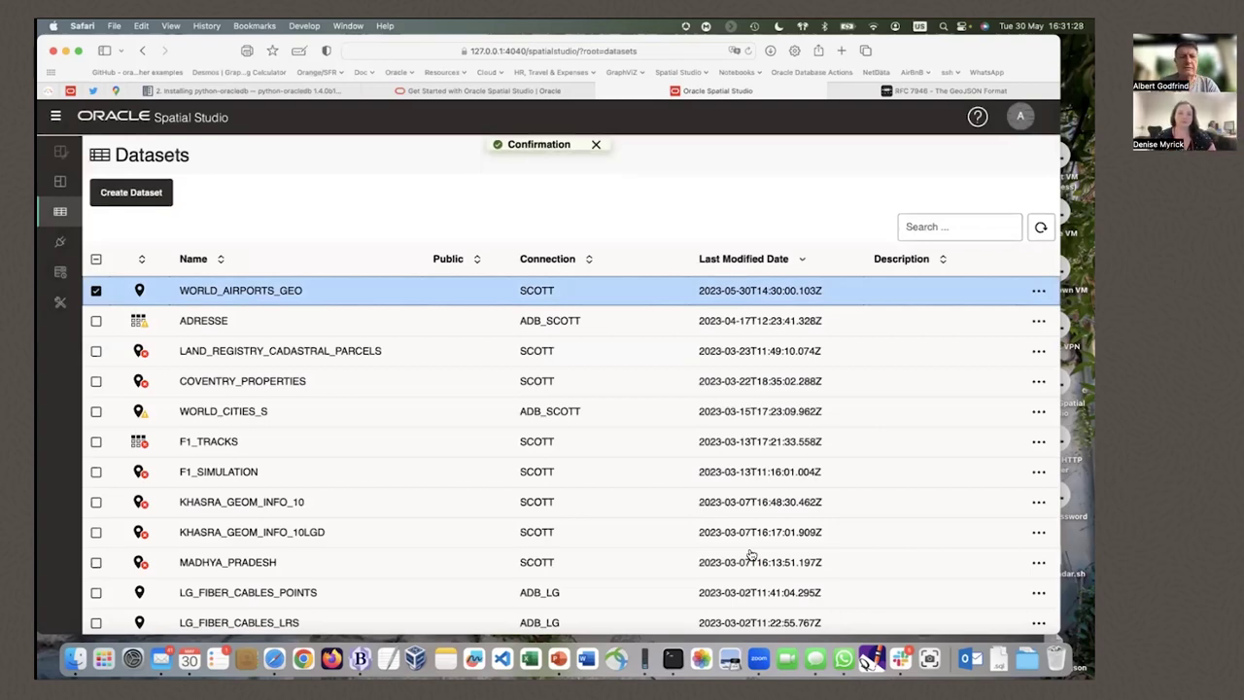
Step: Create a project from the WORLD_AIRPORTS_GEO dataset and add the dataset to the map as a layer
right_click(238, 295)
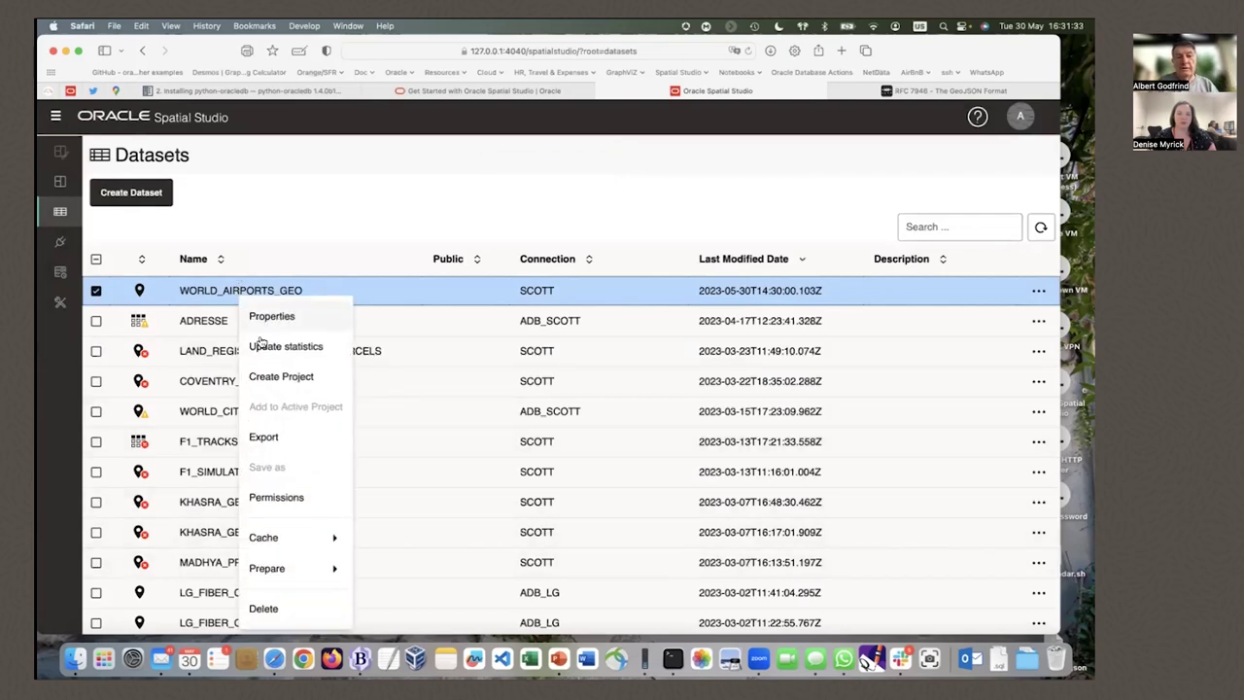
left_click(281, 377)
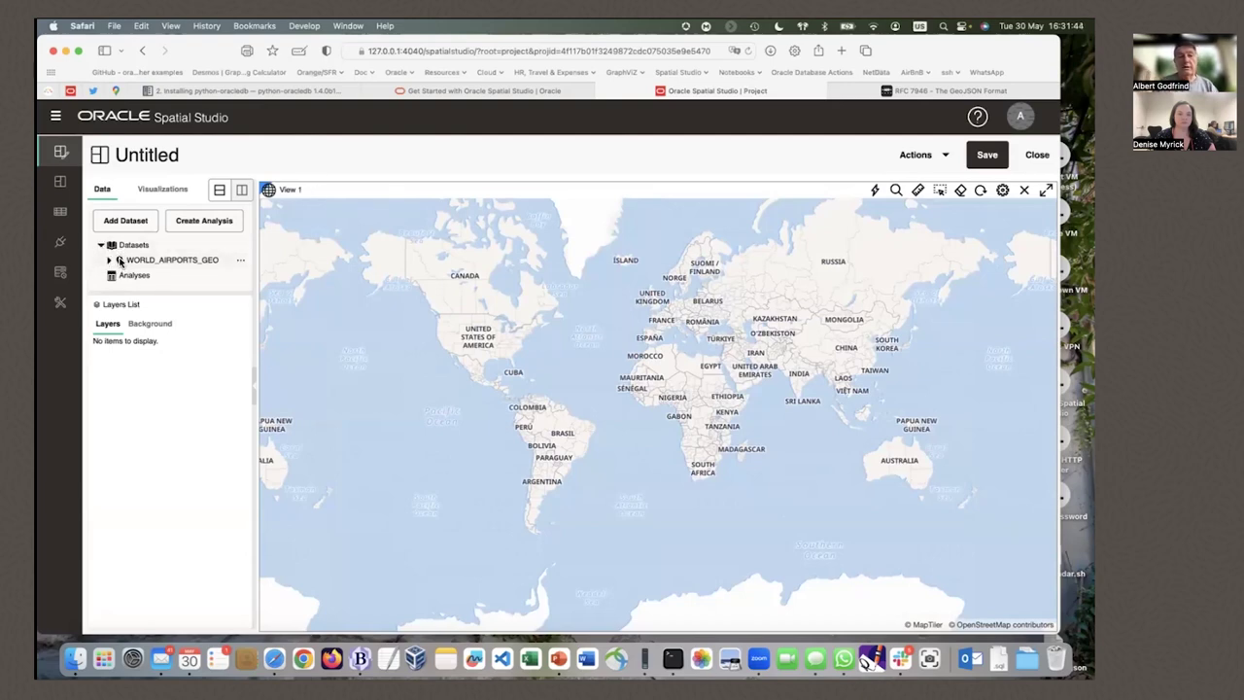
left_click_drag(587, 275, 534, 345)
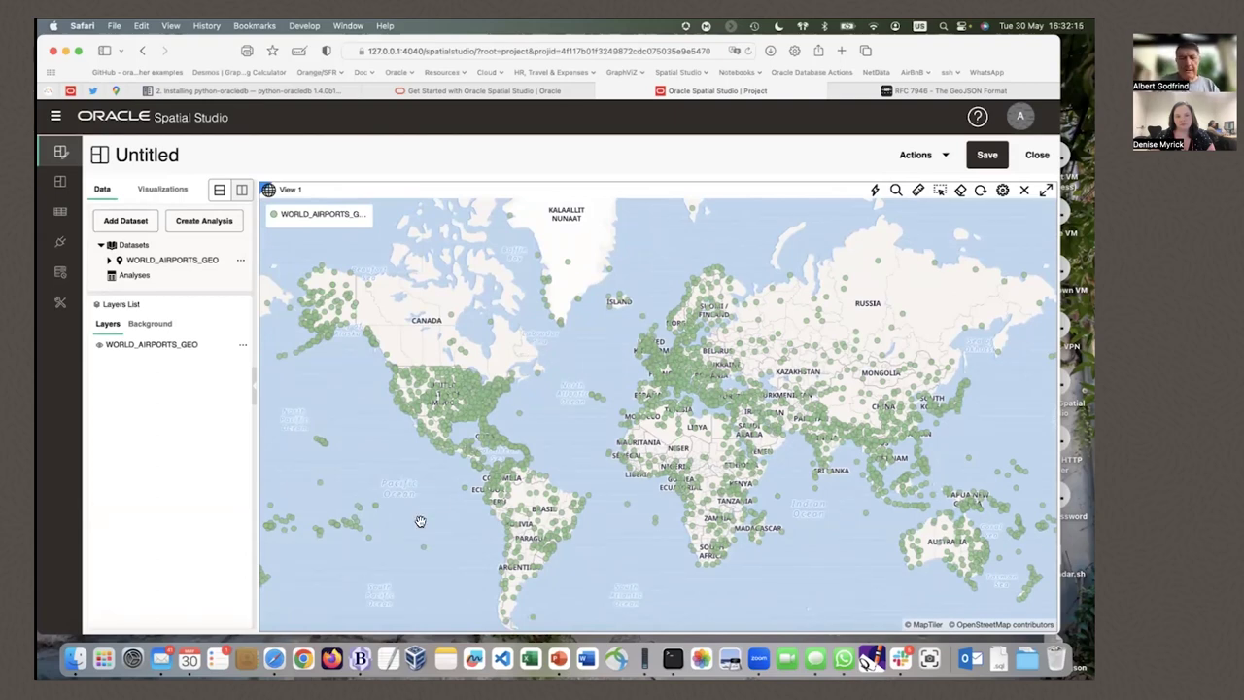
Step: Switch to BBEdit and copy the USGS Earthquake database URL listed for Slide 36 in url.txt
left_click(360, 660)
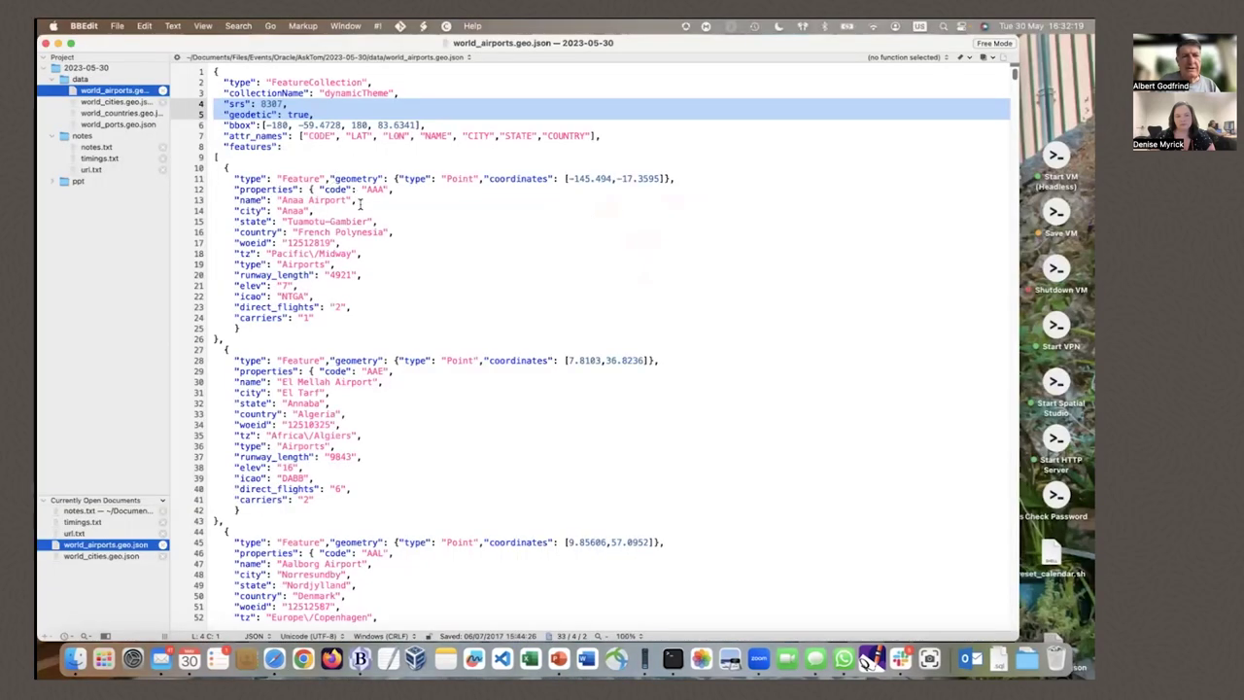
key("super+shift+bracketleft")
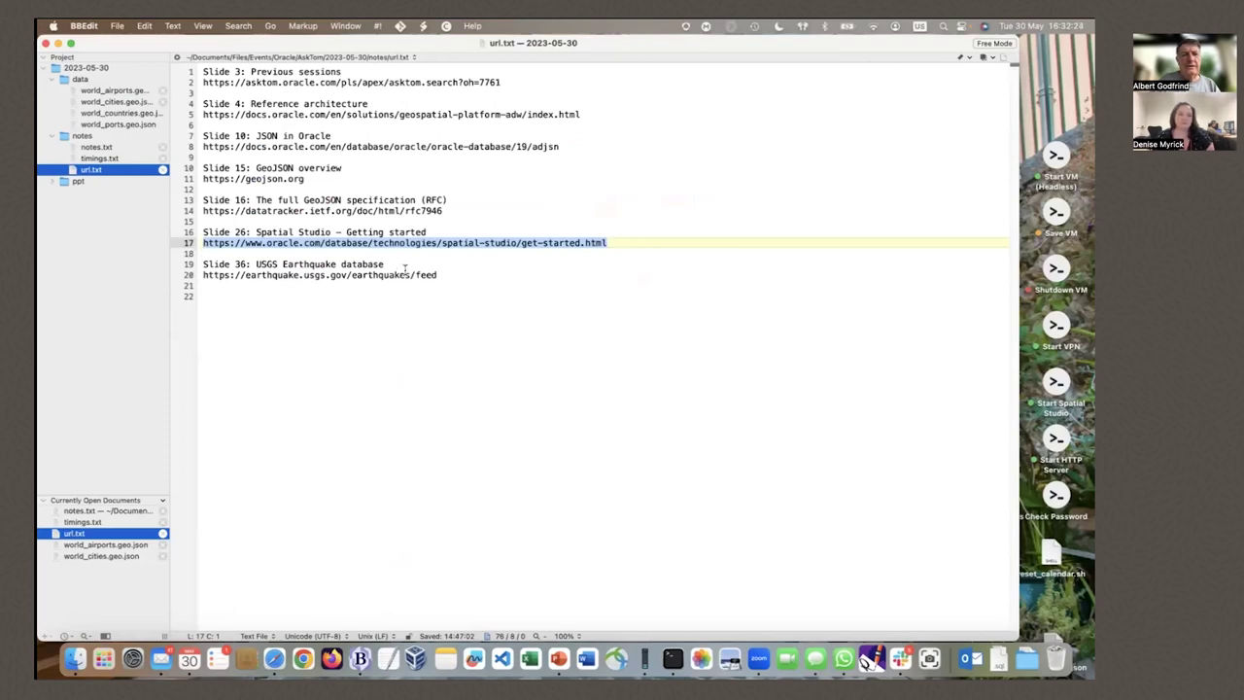
left_click_drag(200, 278, 445, 276)
key("super+c")
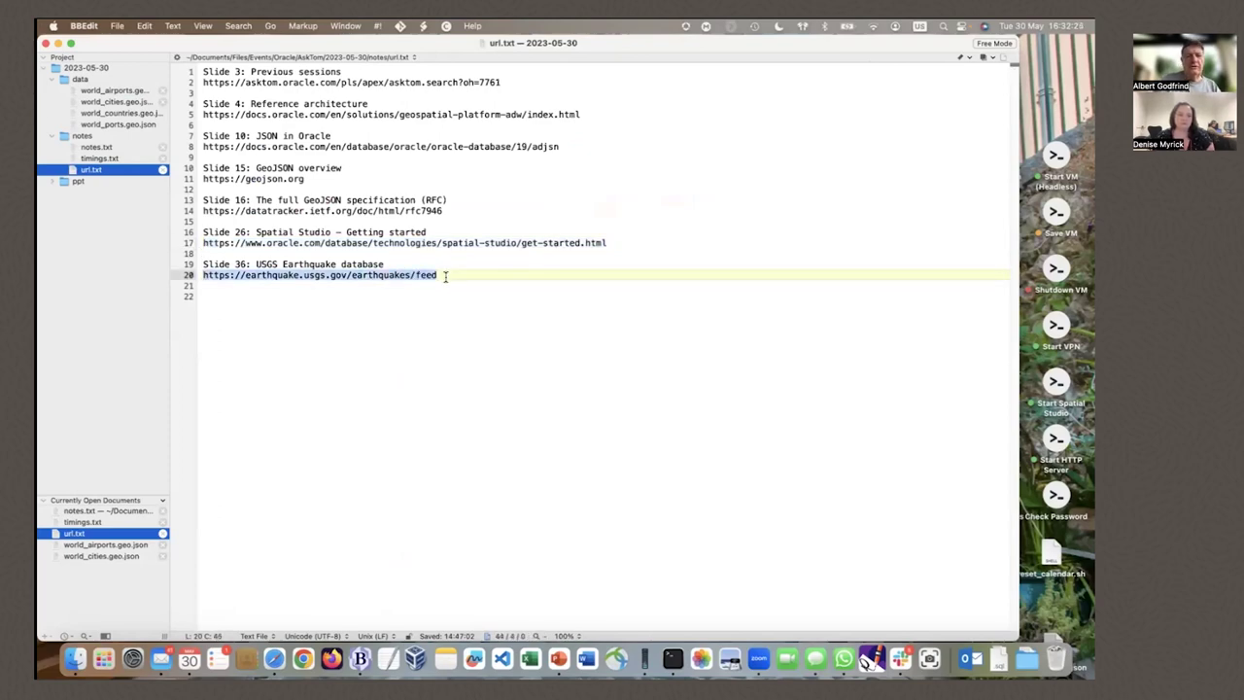
left_click(275, 660)
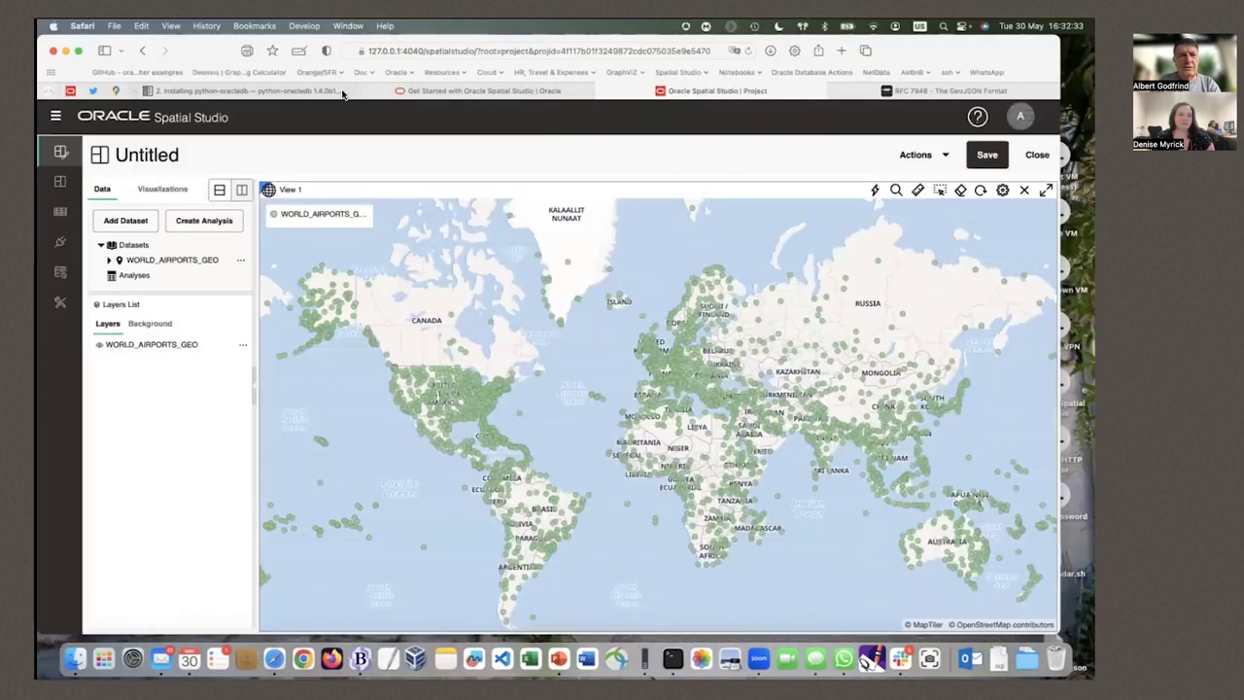
key("ctrl+Tab")
left_click(616, 55)
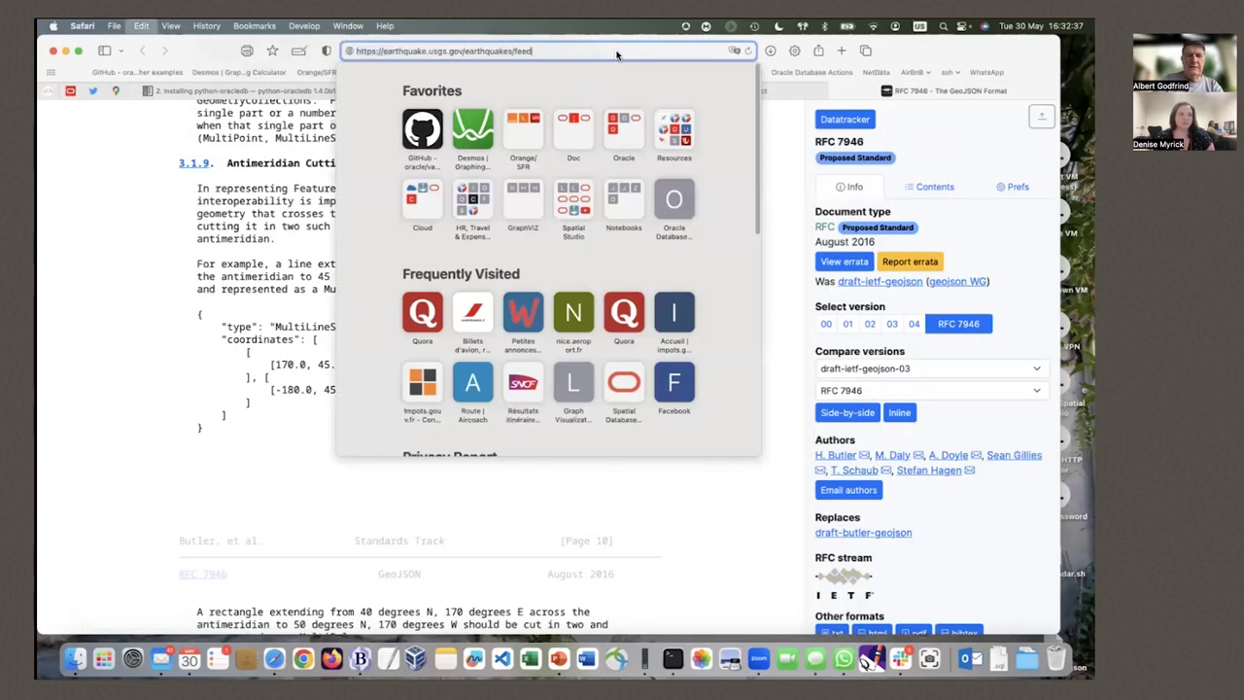
key("super+v")
key("Return")
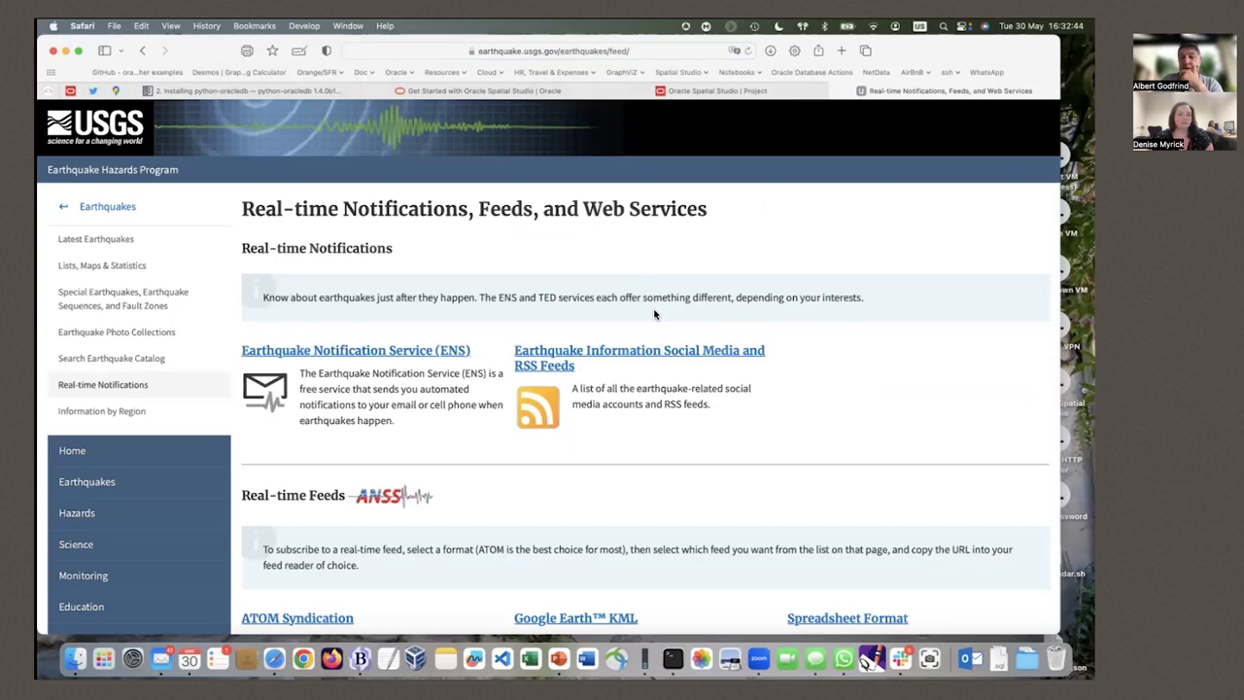
Step: Open the GeoJSON Summary Feed from the USGS real-time feeds
scroll(654, 314, "down", 3)
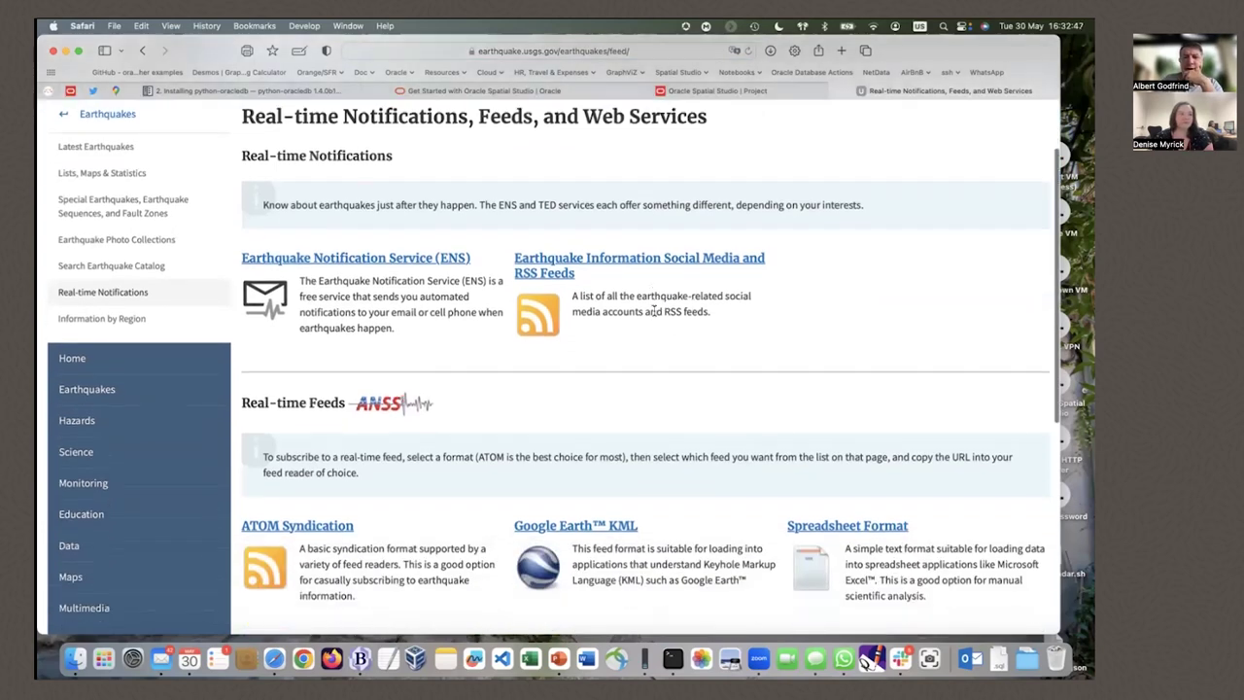
scroll(654, 311, "down", 4)
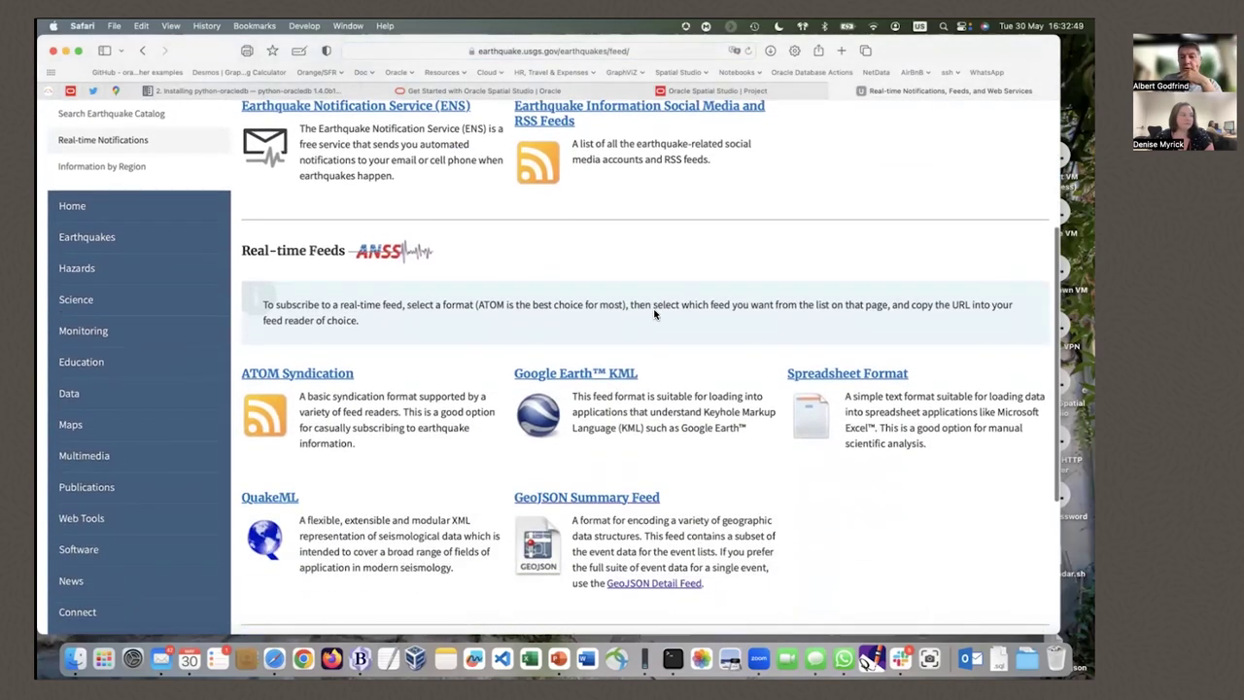
scroll(654, 314, "down", 3)
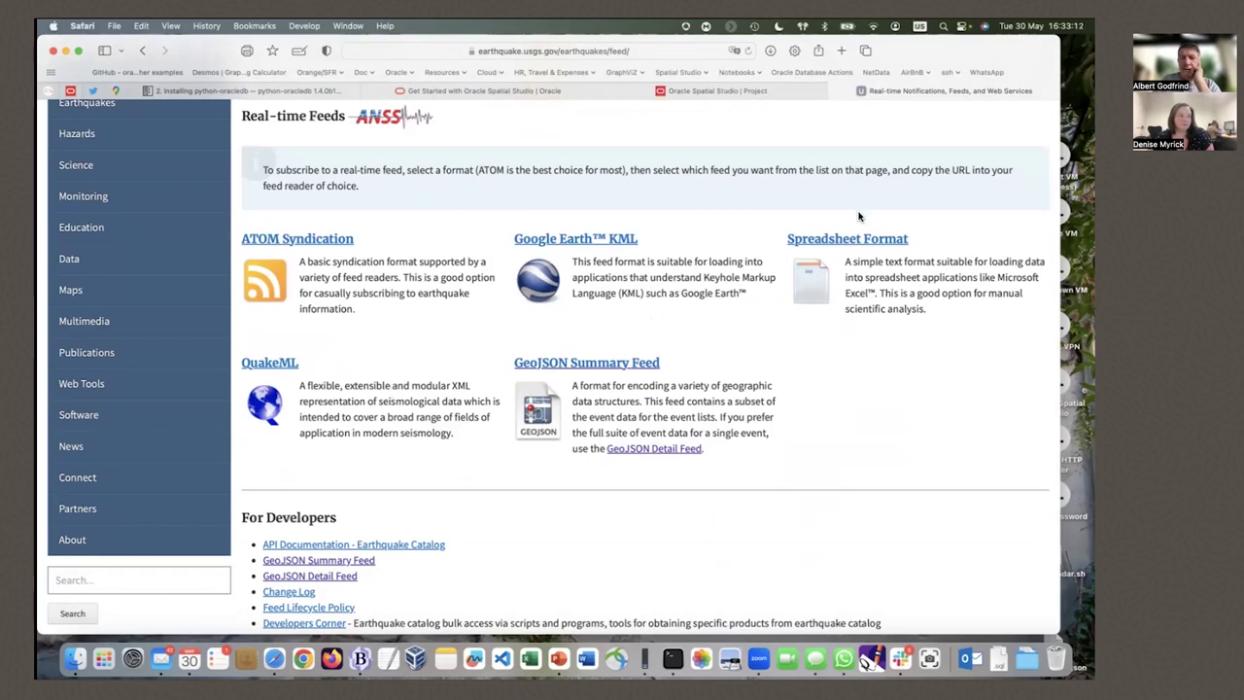
left_click(598, 366)
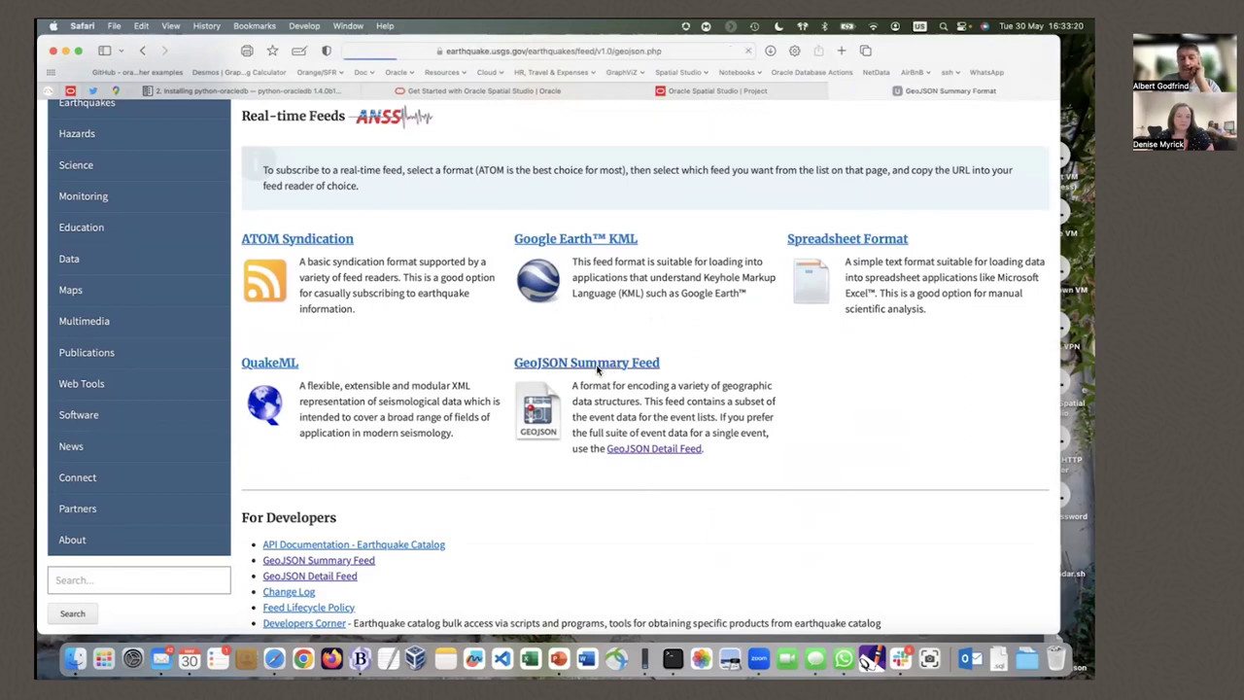
Step: Review the GeoJSON Summary output structure and open the M4.5+ Earthquakes feed for the Past 30 Days
scroll(498, 503, "down", 2)
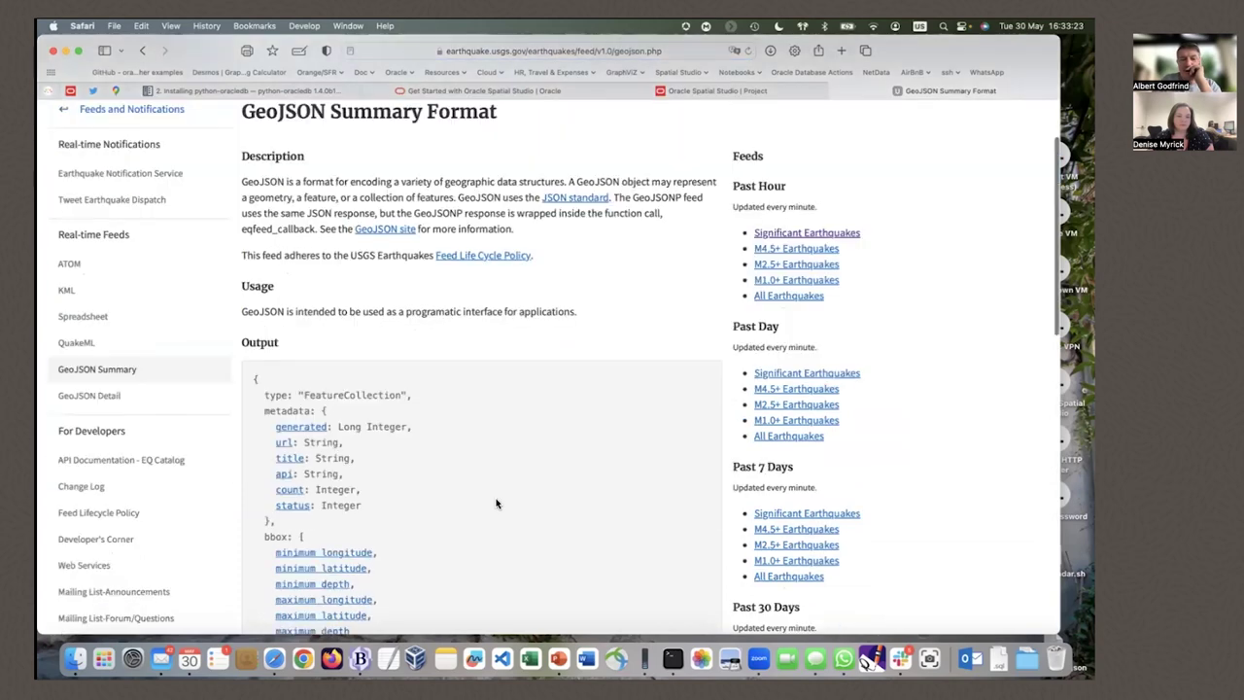
scroll(496, 503, "down", 4)
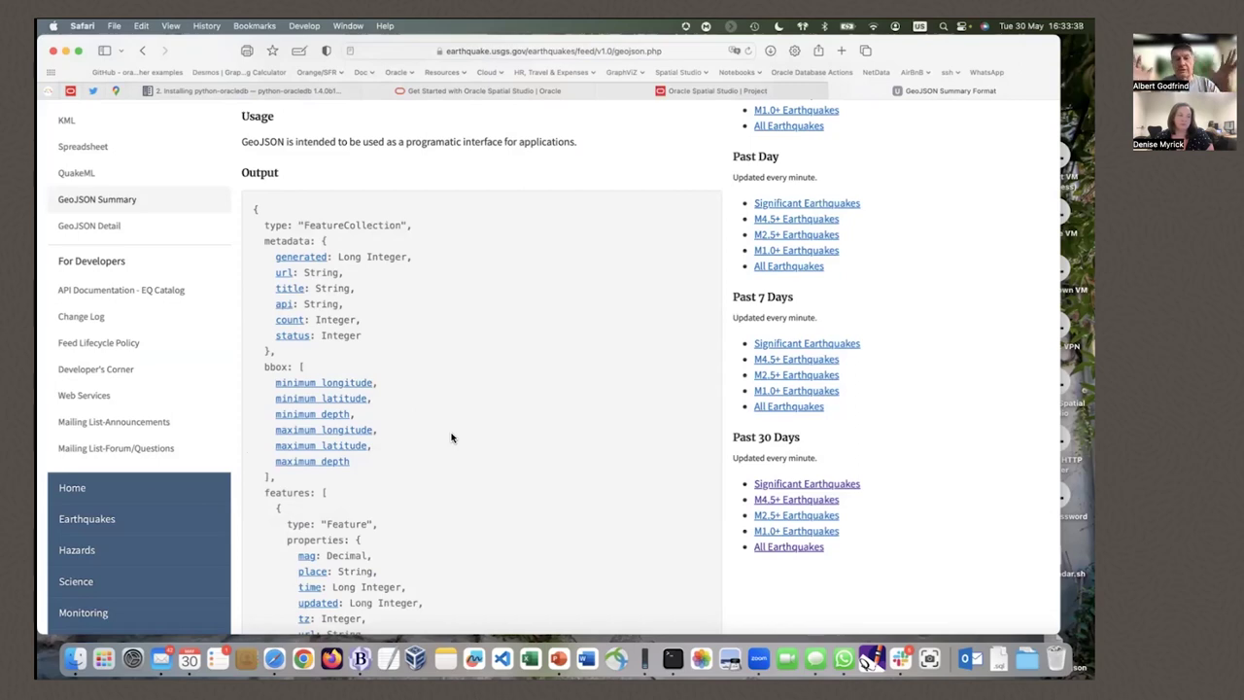
scroll(451, 438, "down", 5)
scroll(451, 437, "down", 6)
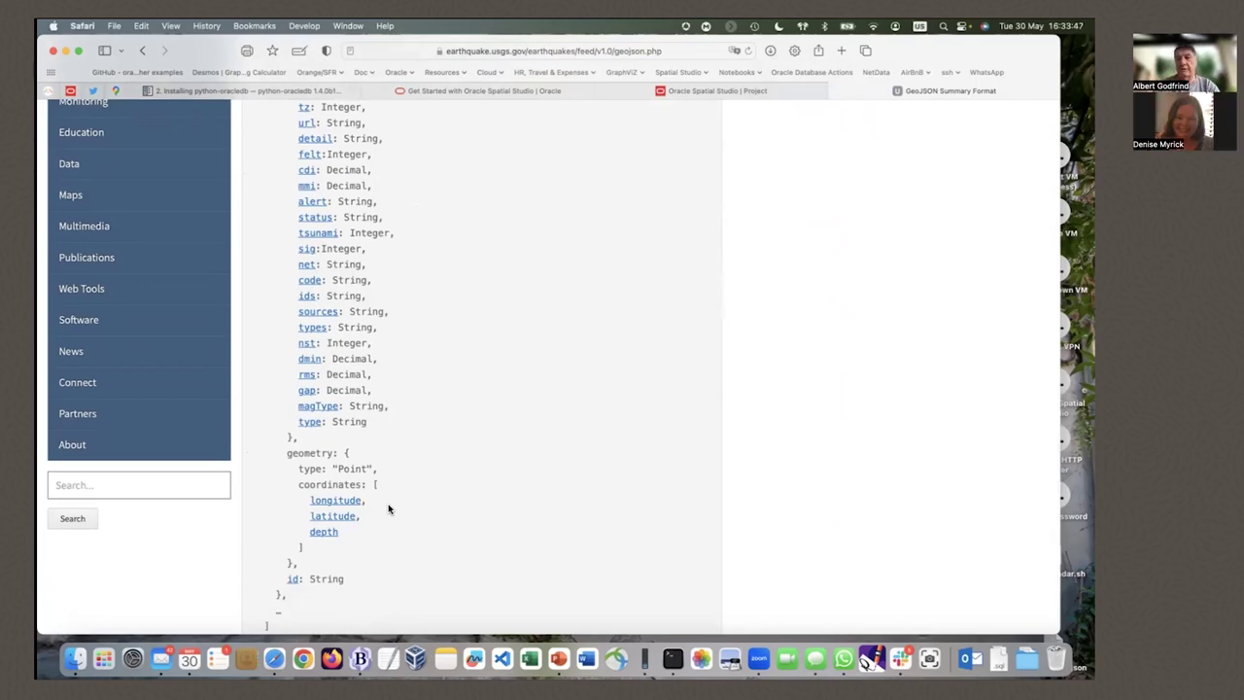
scroll(388, 505, "up", 12)
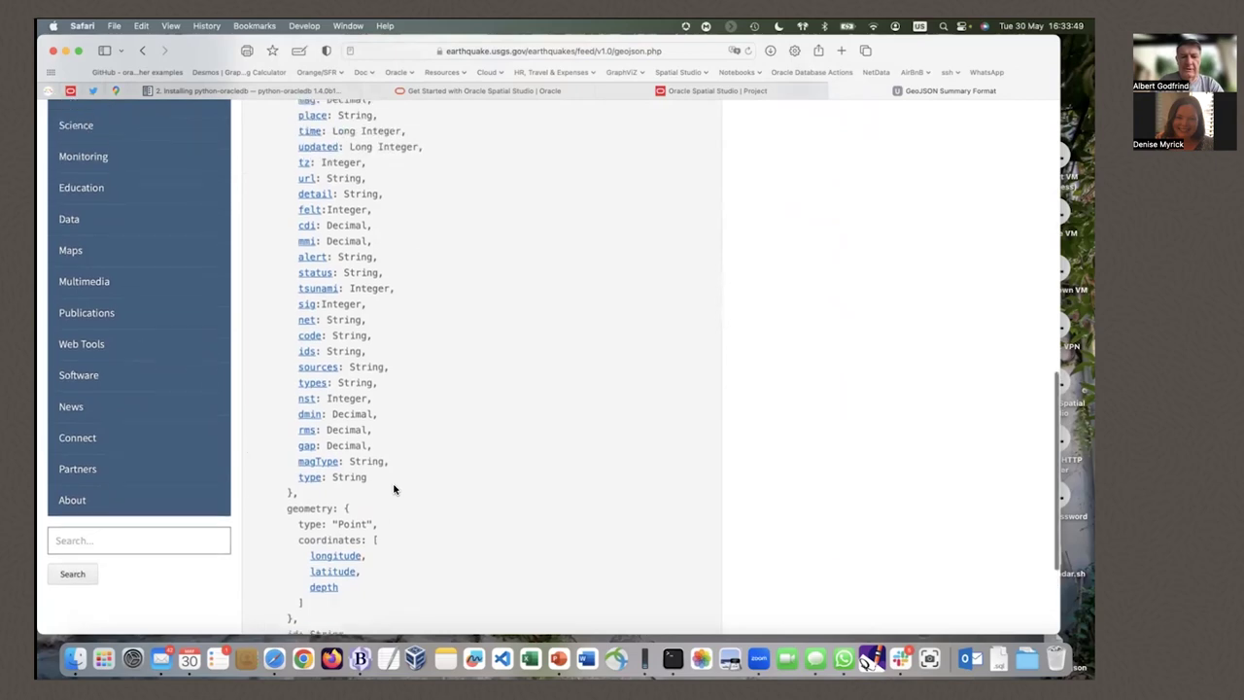
scroll(393, 489, "down", 4)
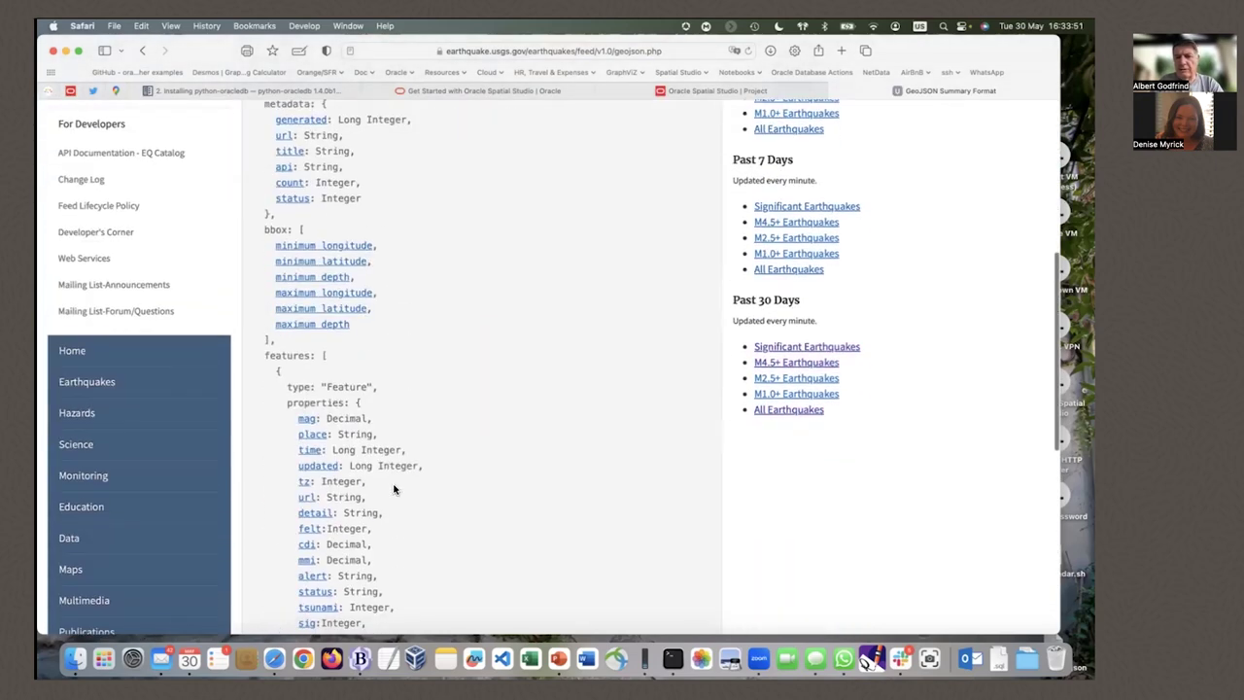
left_click(789, 365)
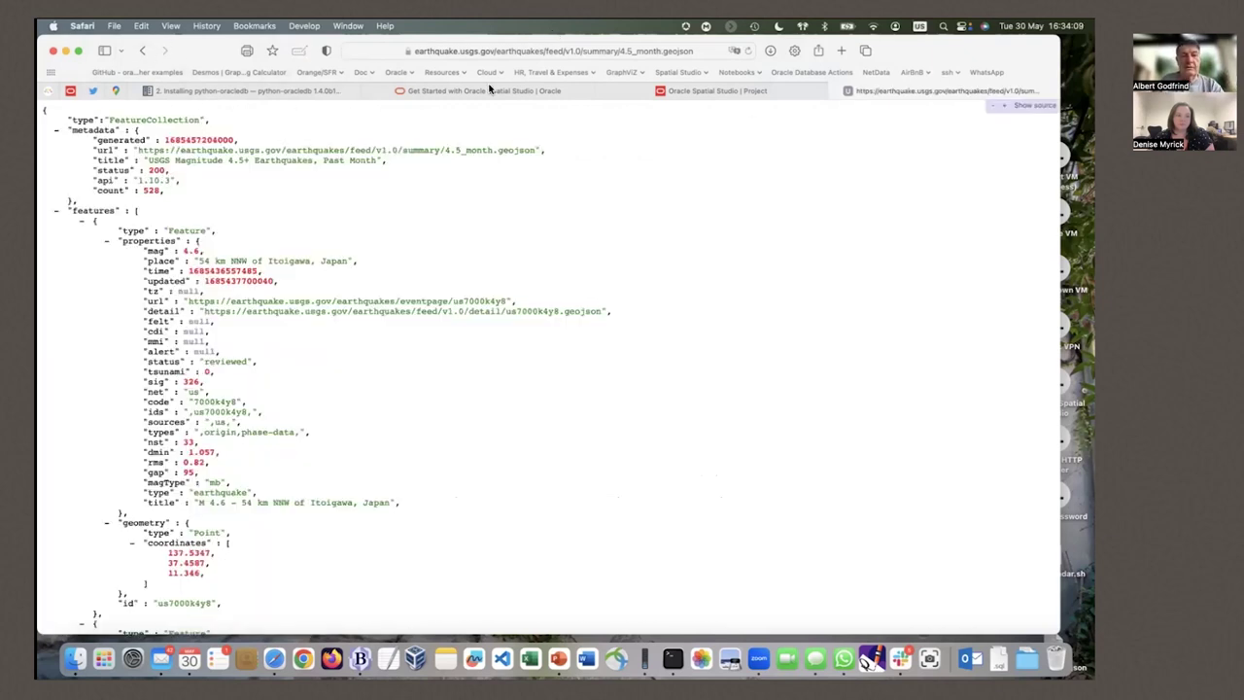
Step: Copy the full URL of the 4.5_month.geojson earthquake feed
left_click(512, 52)
key("super+c")
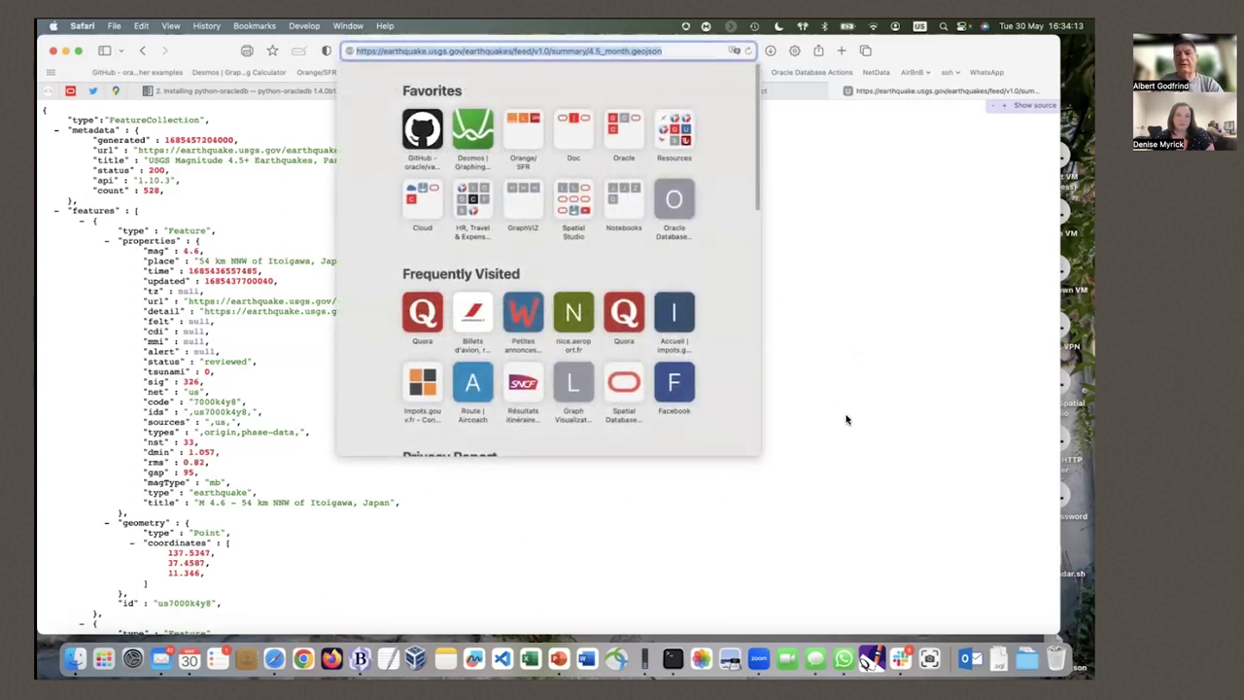
left_click(749, 172)
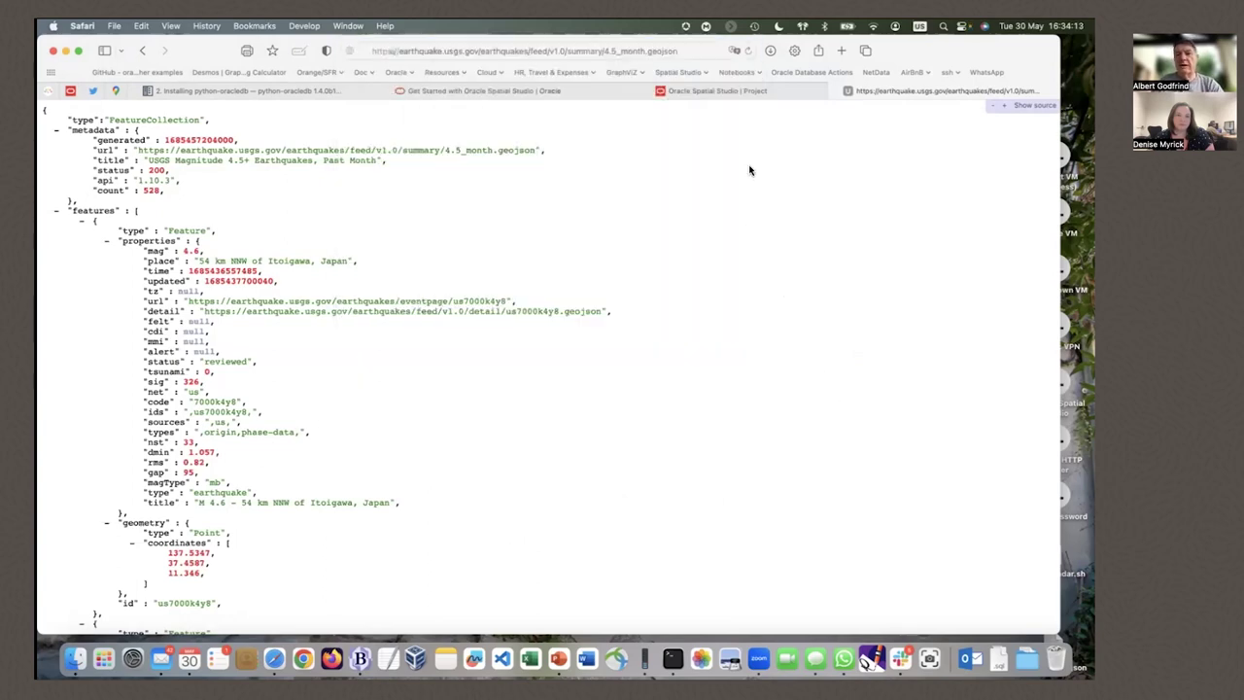
left_click(700, 91)
left_click(59, 215)
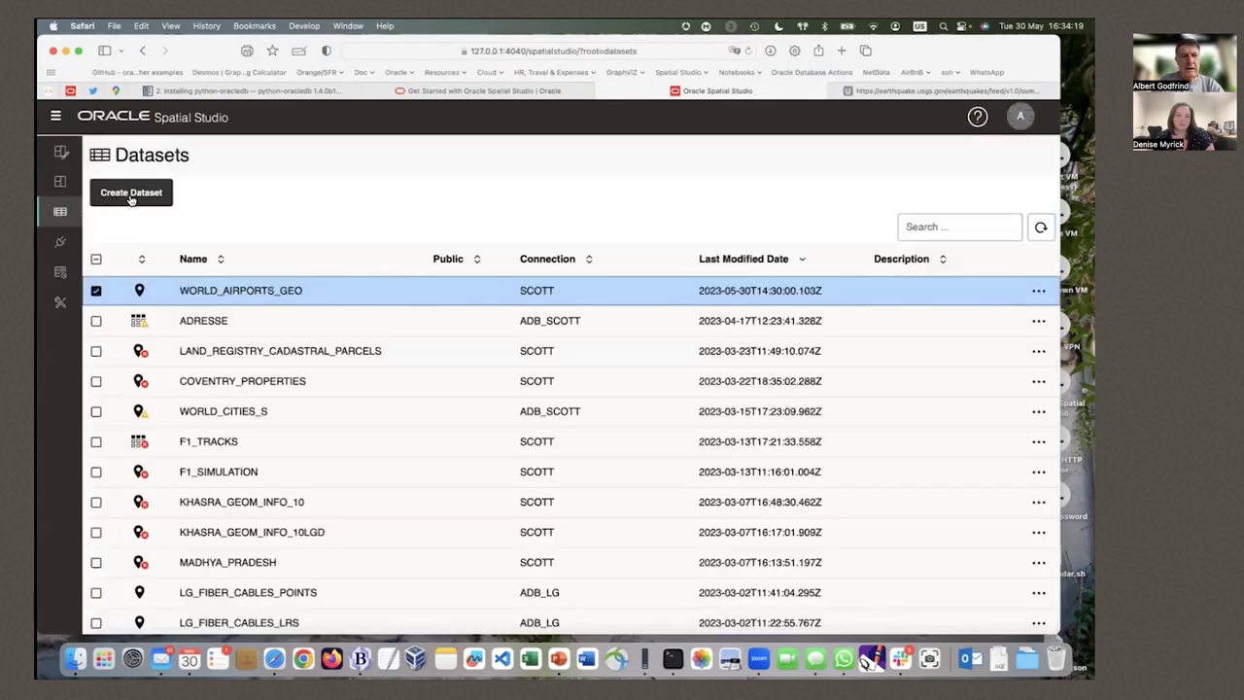
left_click(130, 194)
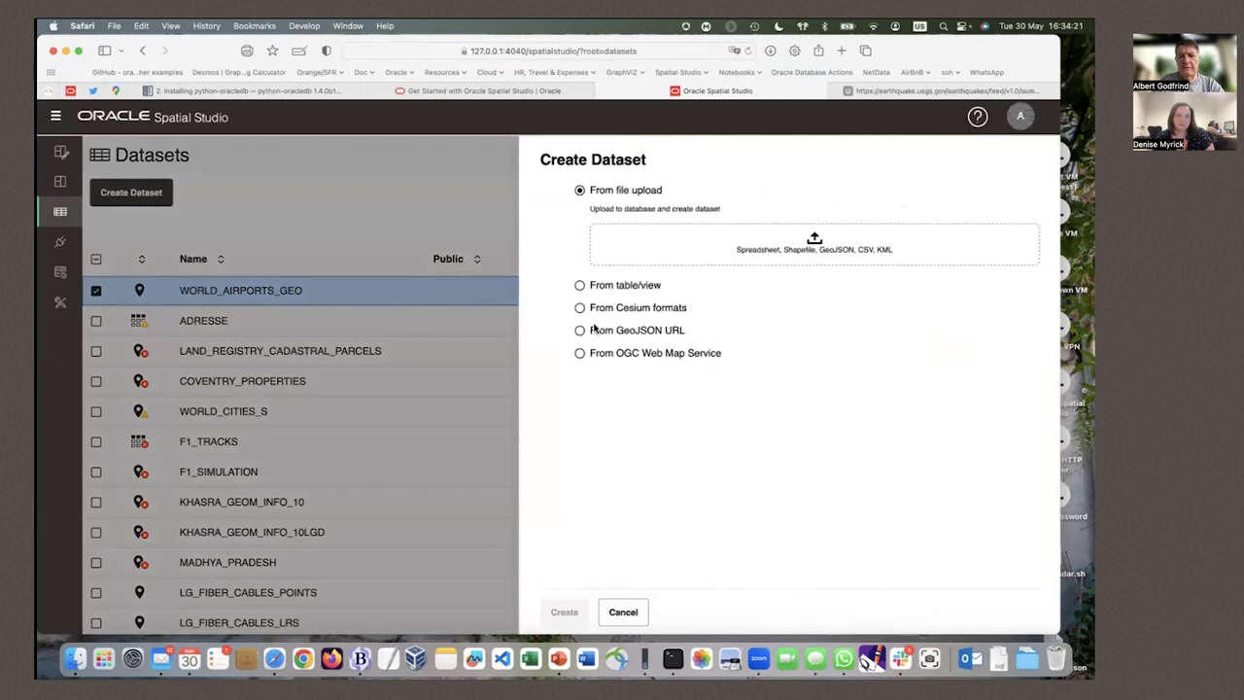
left_click(580, 330)
left_click(635, 303)
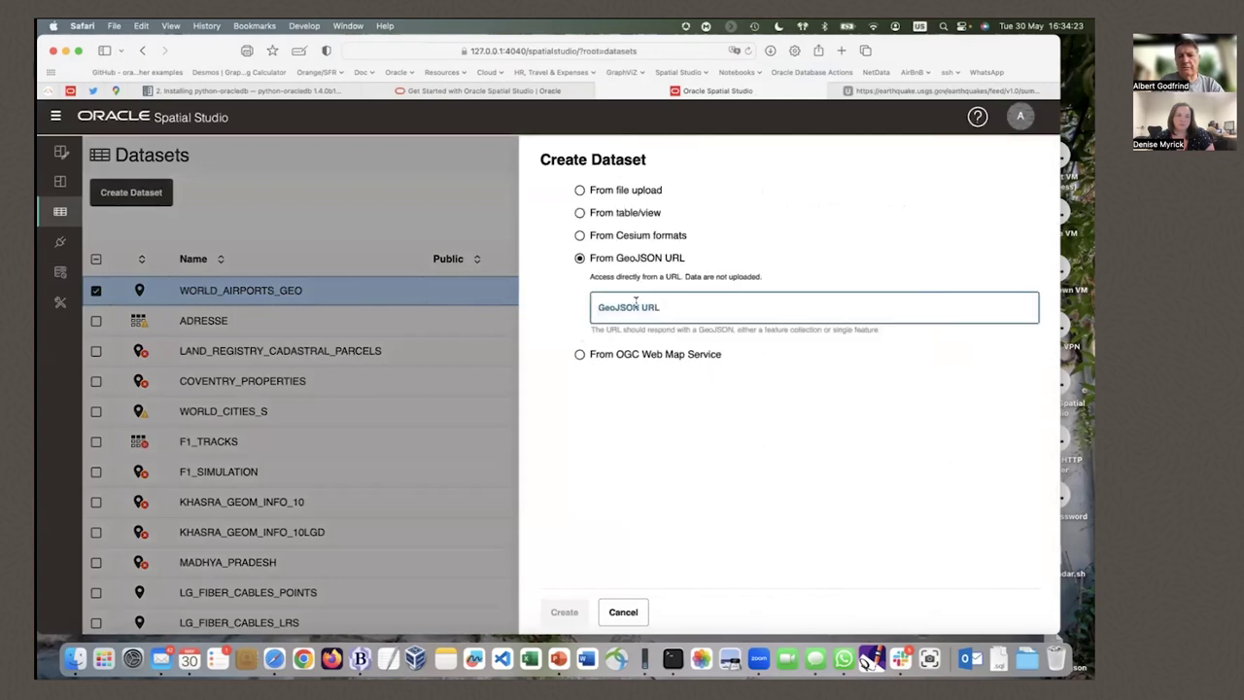
key("super+v")
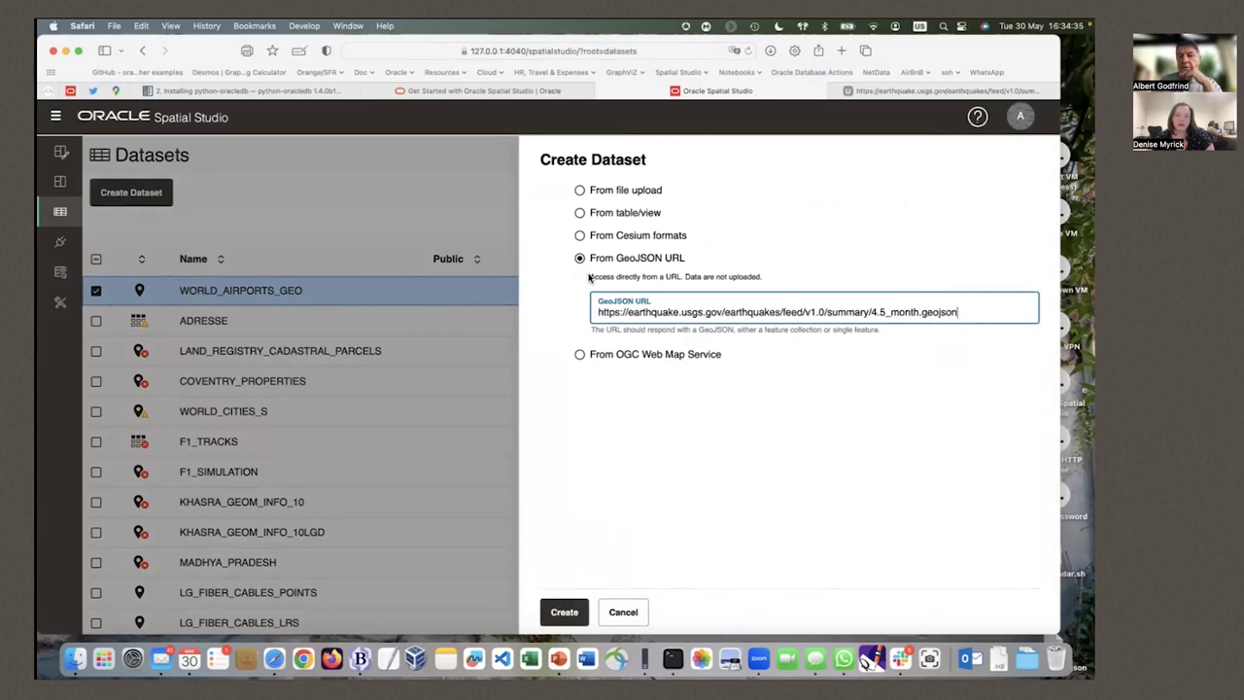
Step: Create the dataset from the entered GeoJSON URL and submit it with the suggested dataset name
left_click_drag(588, 275, 763, 275)
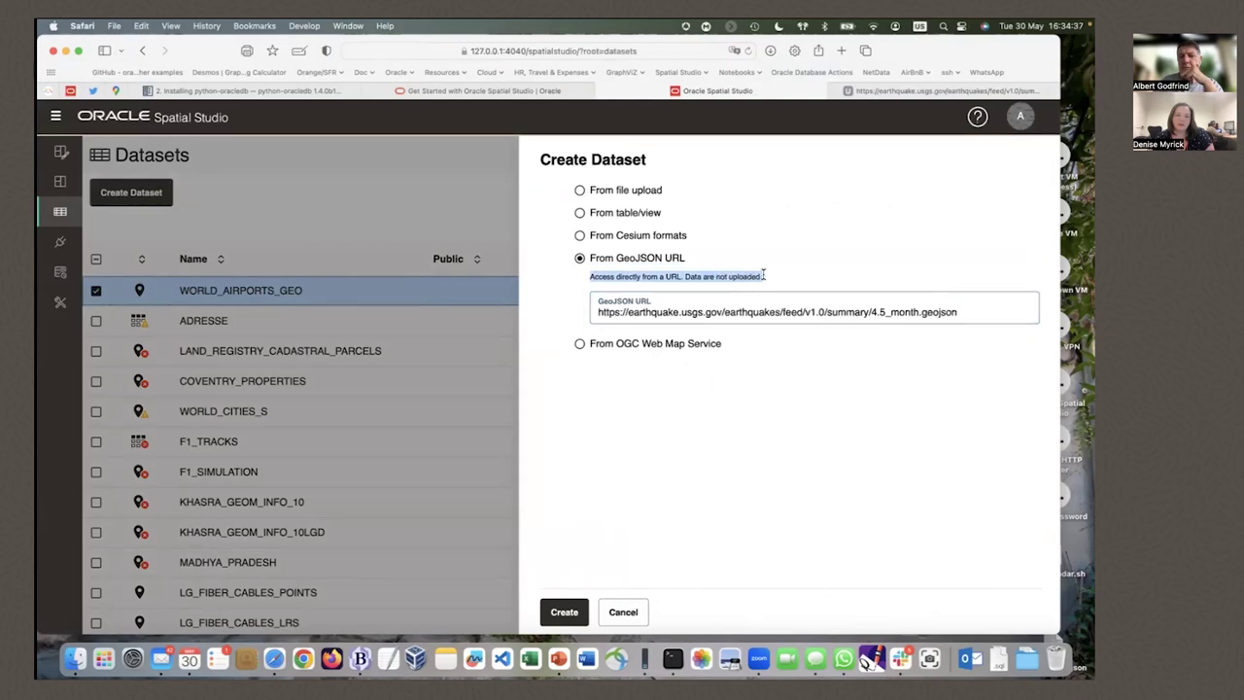
left_click(685, 489)
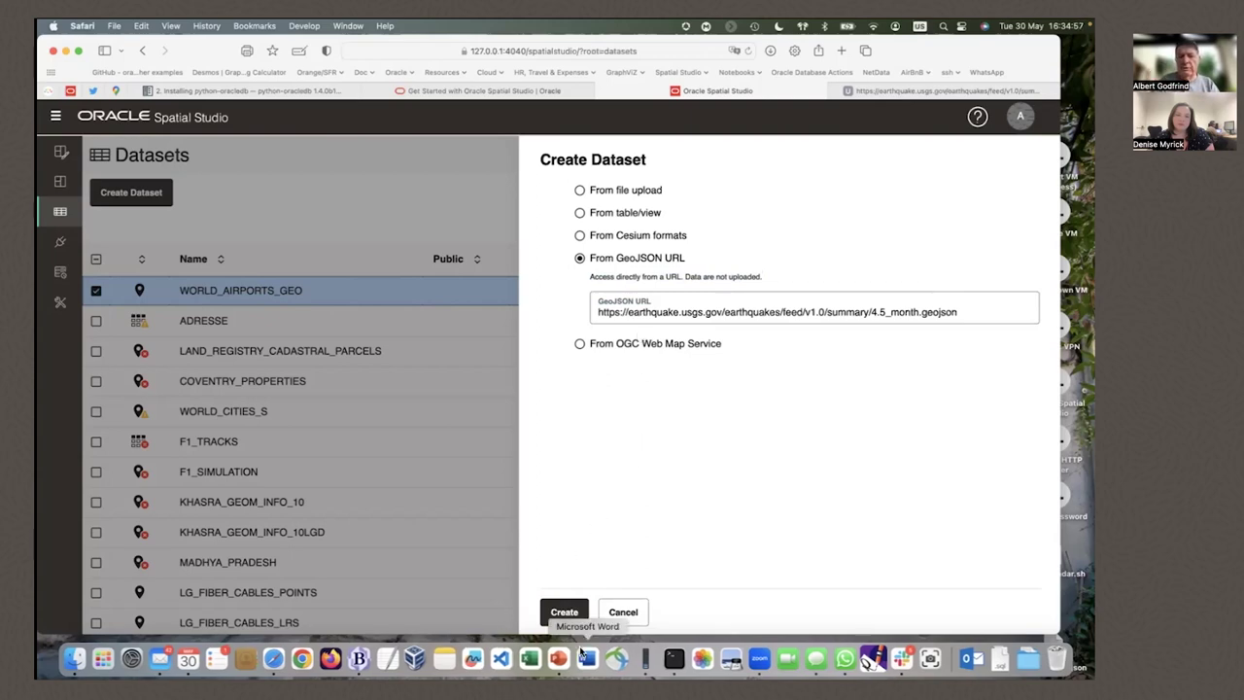
left_click(559, 607)
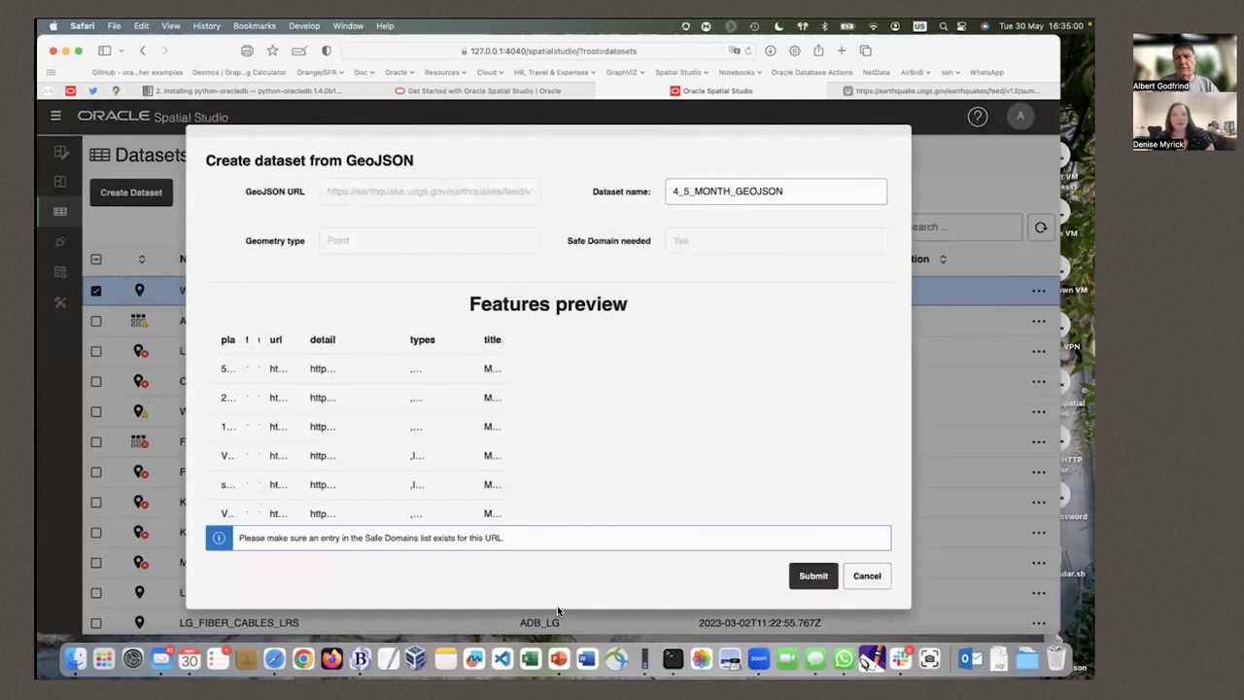
left_click(824, 583)
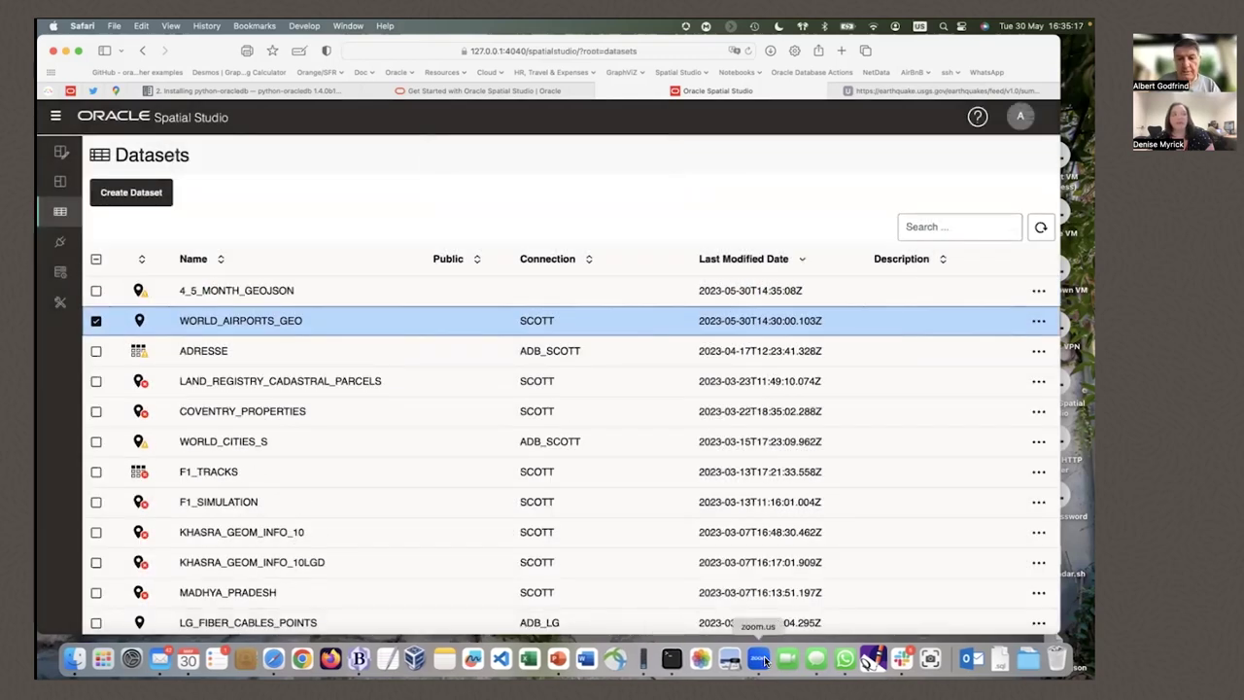
left_click(763, 661)
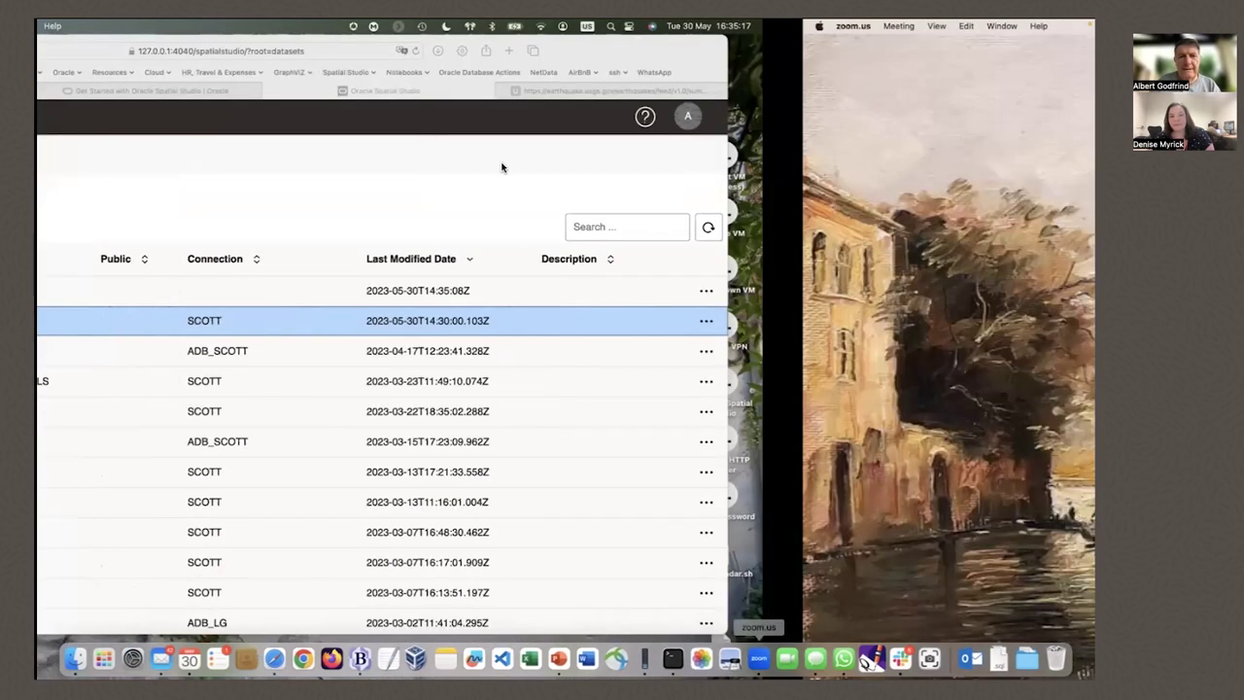
key("ctrl+Right")
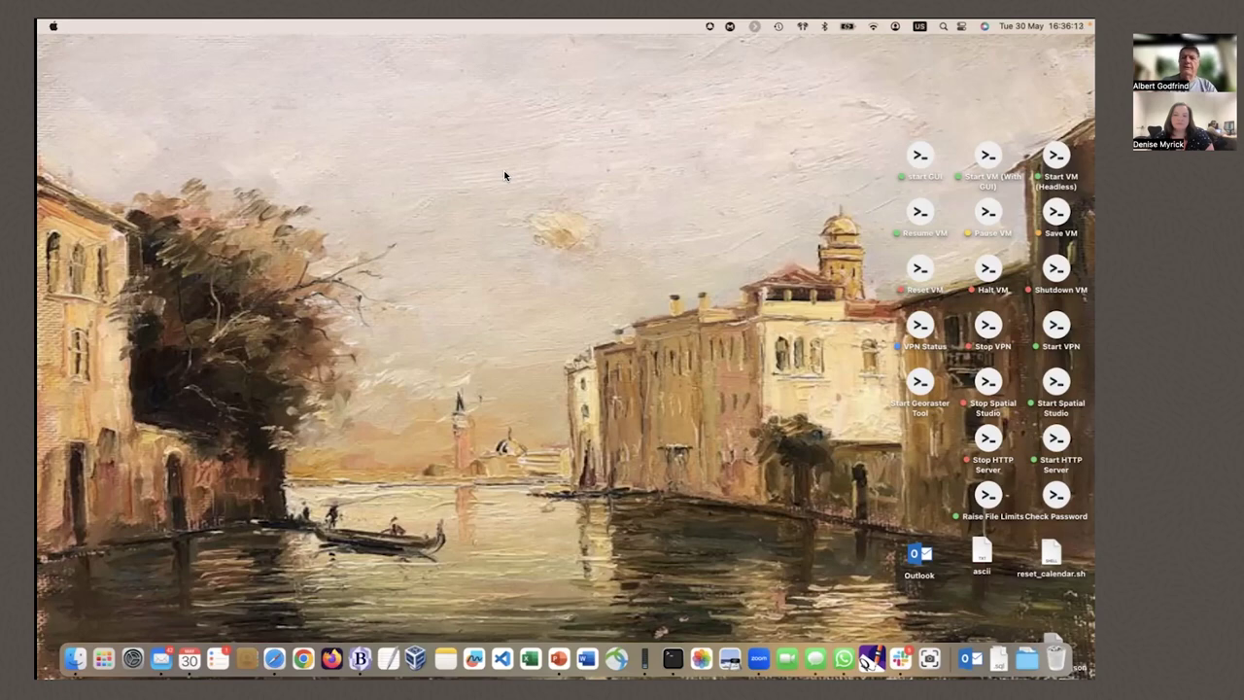
key("ctrl+Left")
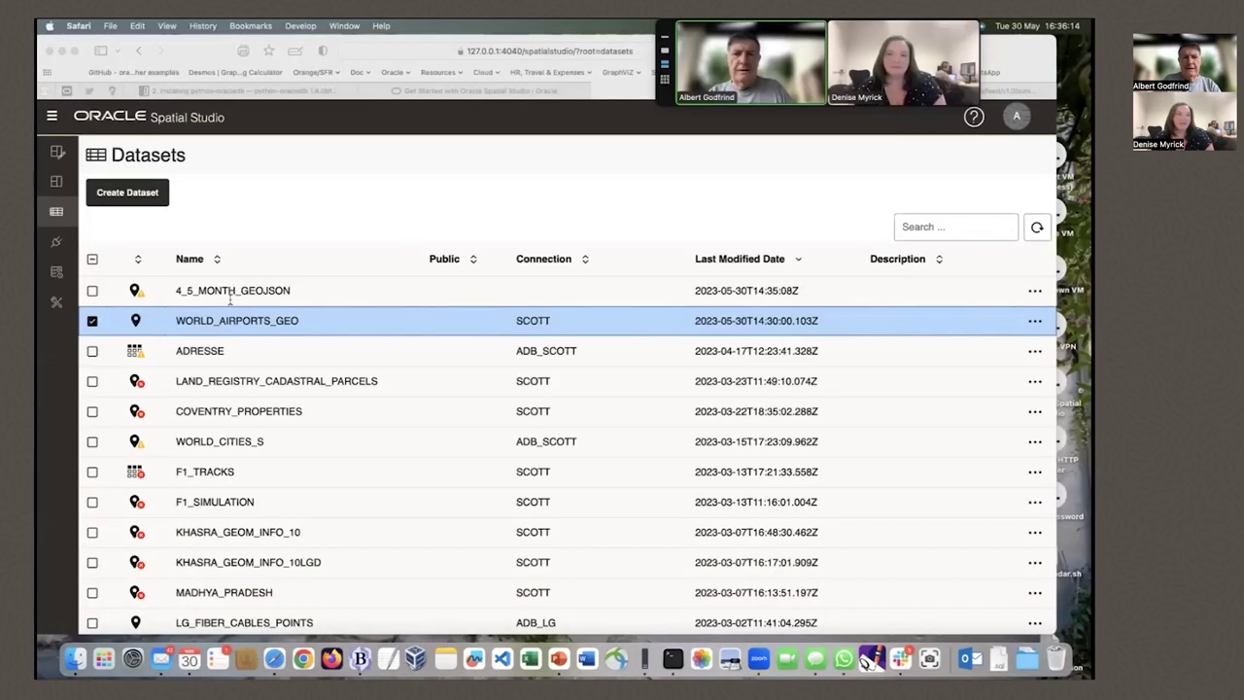
Step: Open the issues reported for the 4_5_MONTH_GEOJSON dataset and go to its dataset columns
left_click(229, 296)
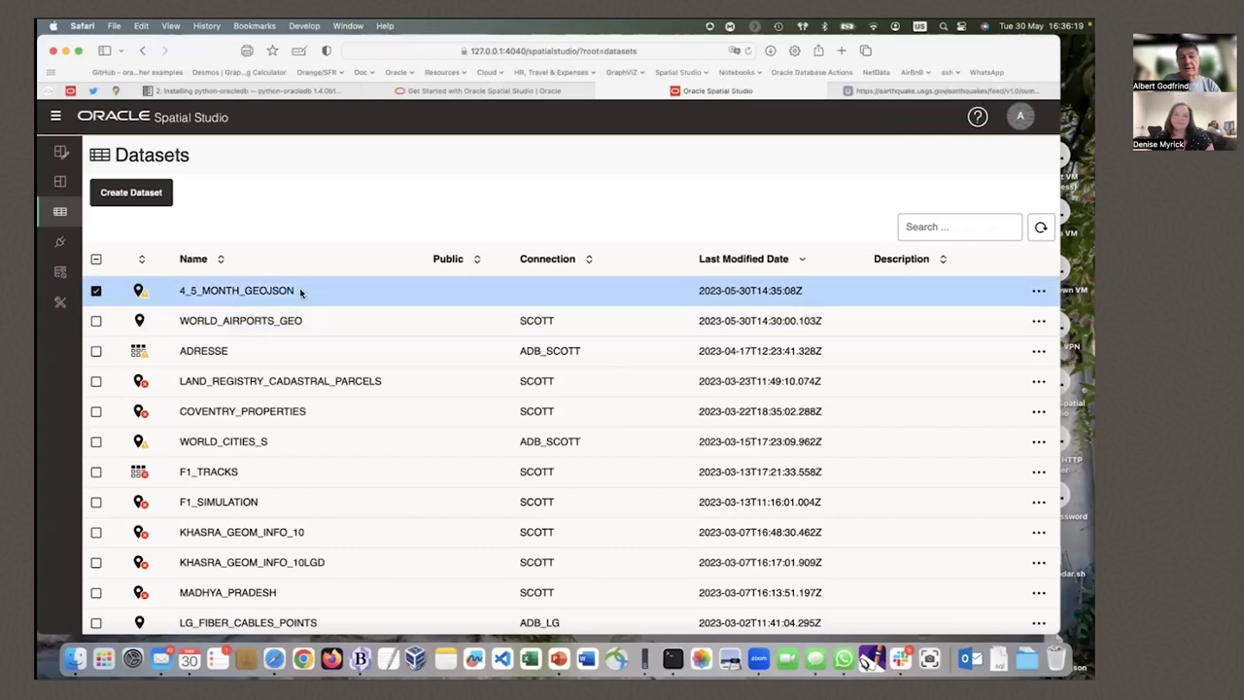
left_click(141, 293)
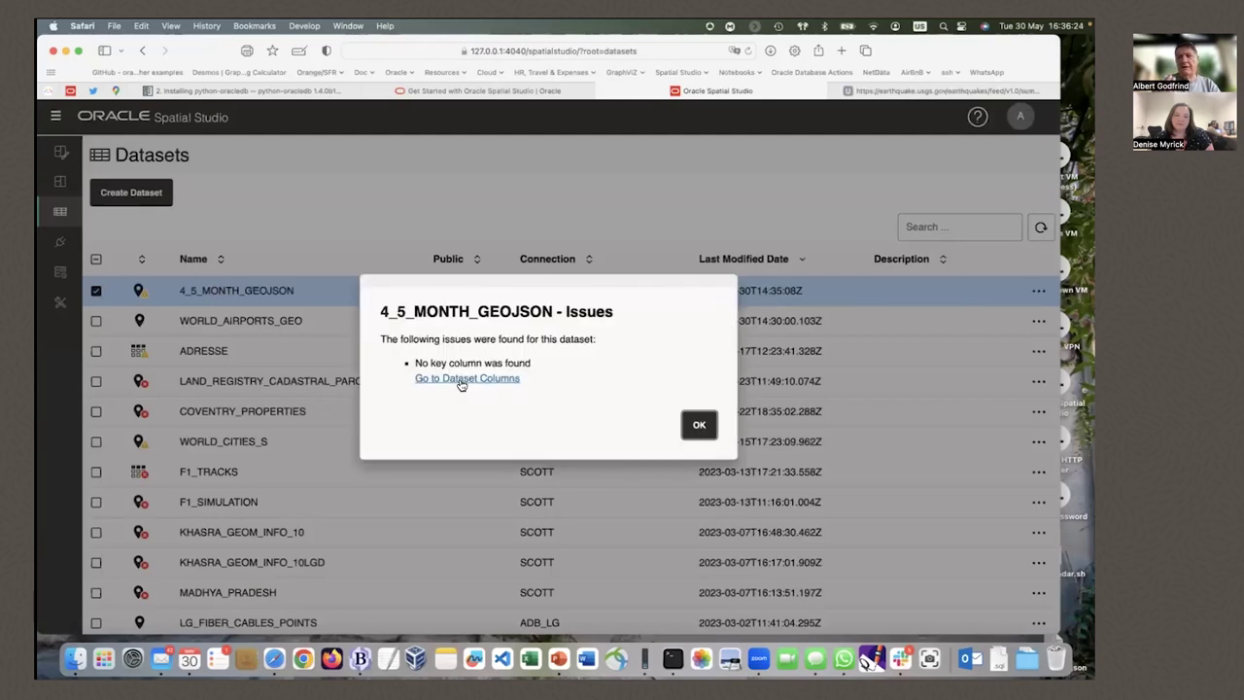
left_click(461, 381)
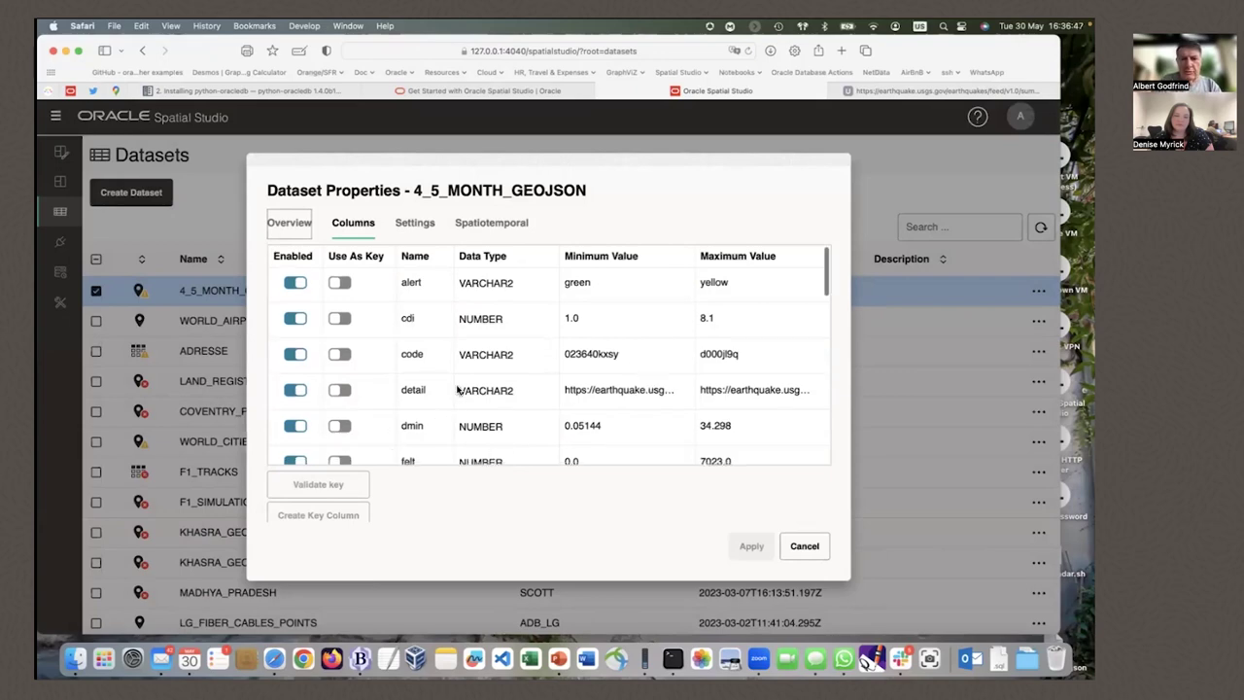
Step: Examine the full column list of the 4_5_MONTH_GEOJSON dataset for a column suitable as its key
scroll(458, 389, "down", 4)
scroll(458, 388, "down", 1)
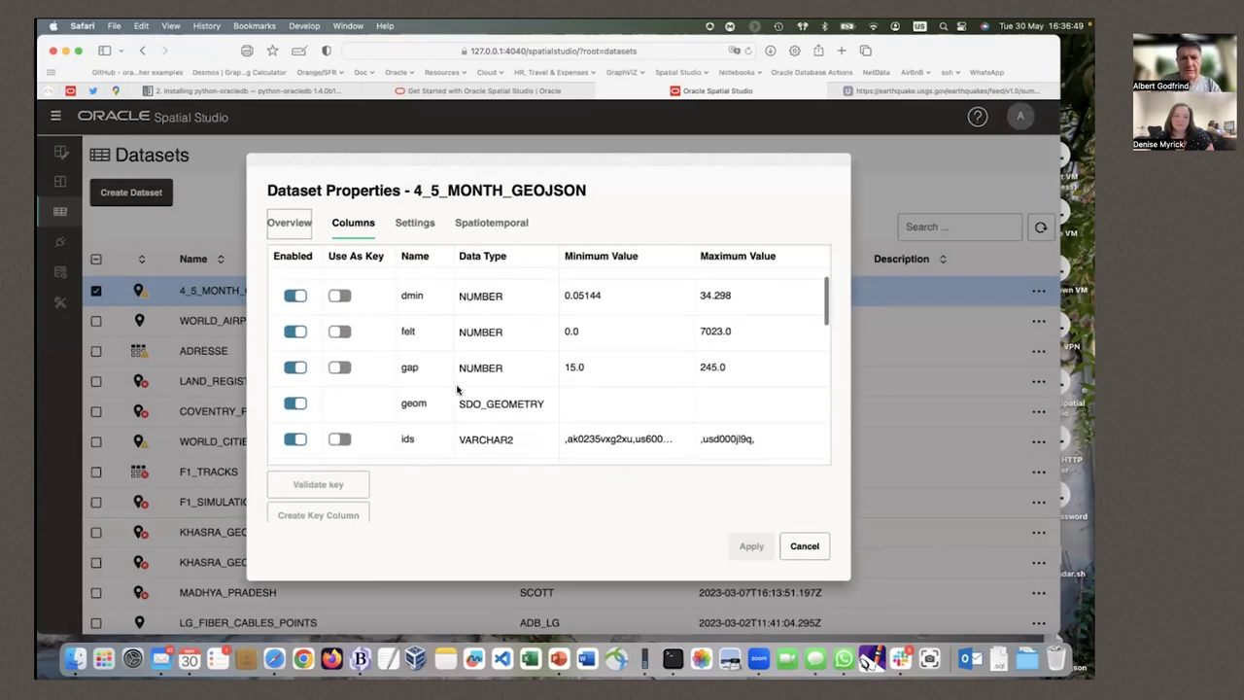
scroll(457, 388, "down", 3)
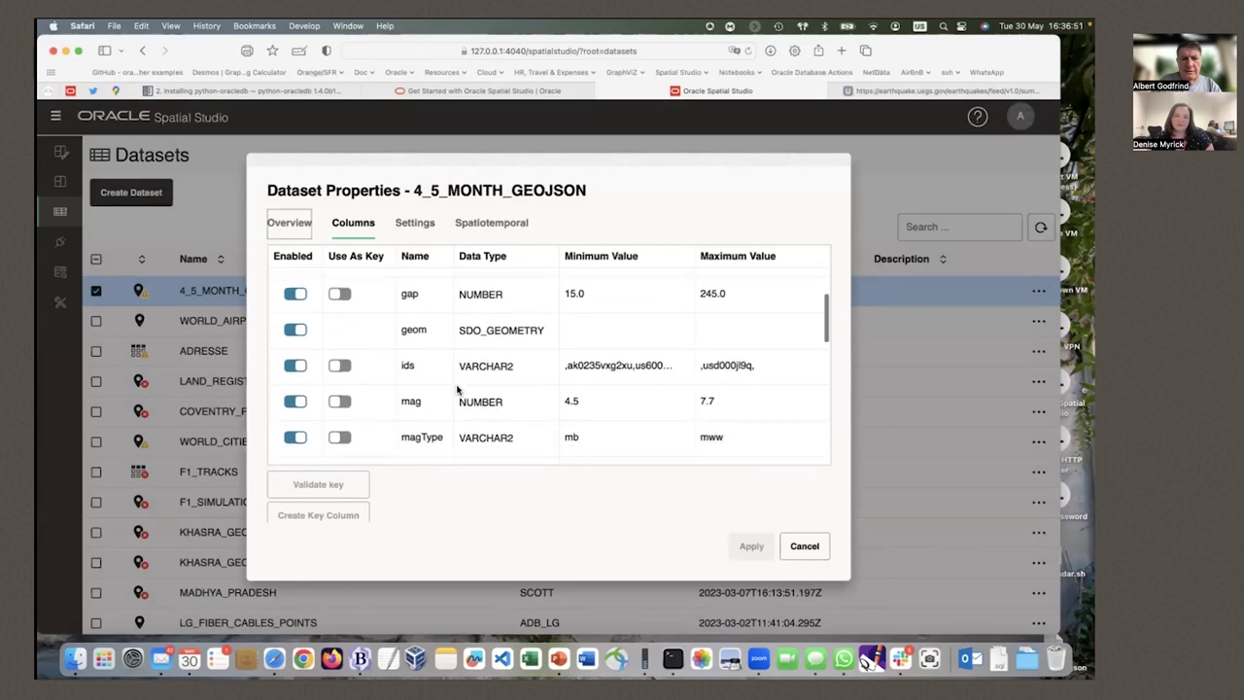
scroll(437, 403, "down", 3)
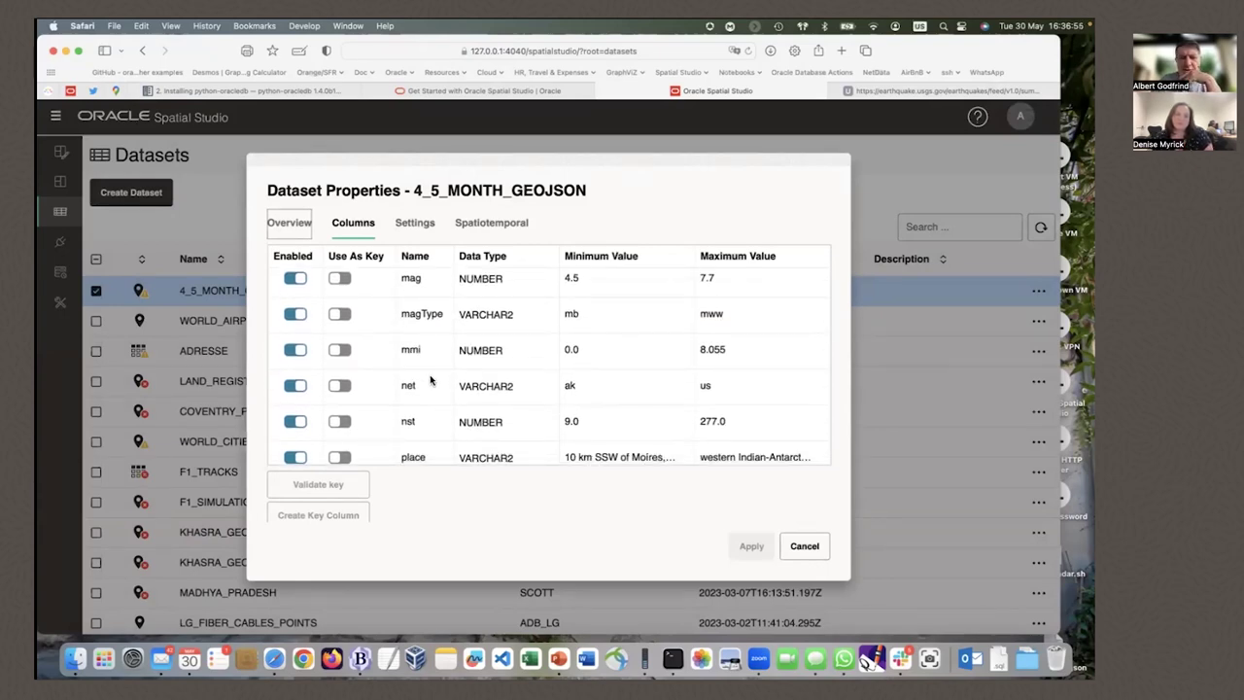
scroll(435, 400, "down", 3)
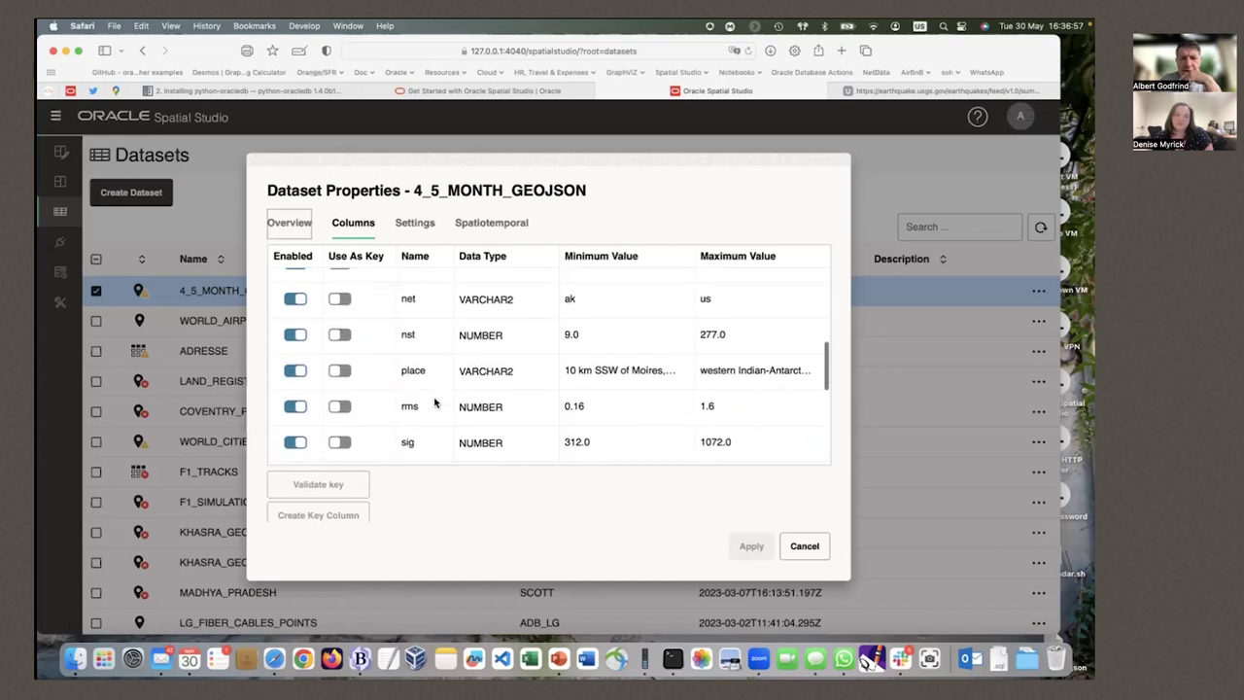
scroll(434, 402, "down", 3)
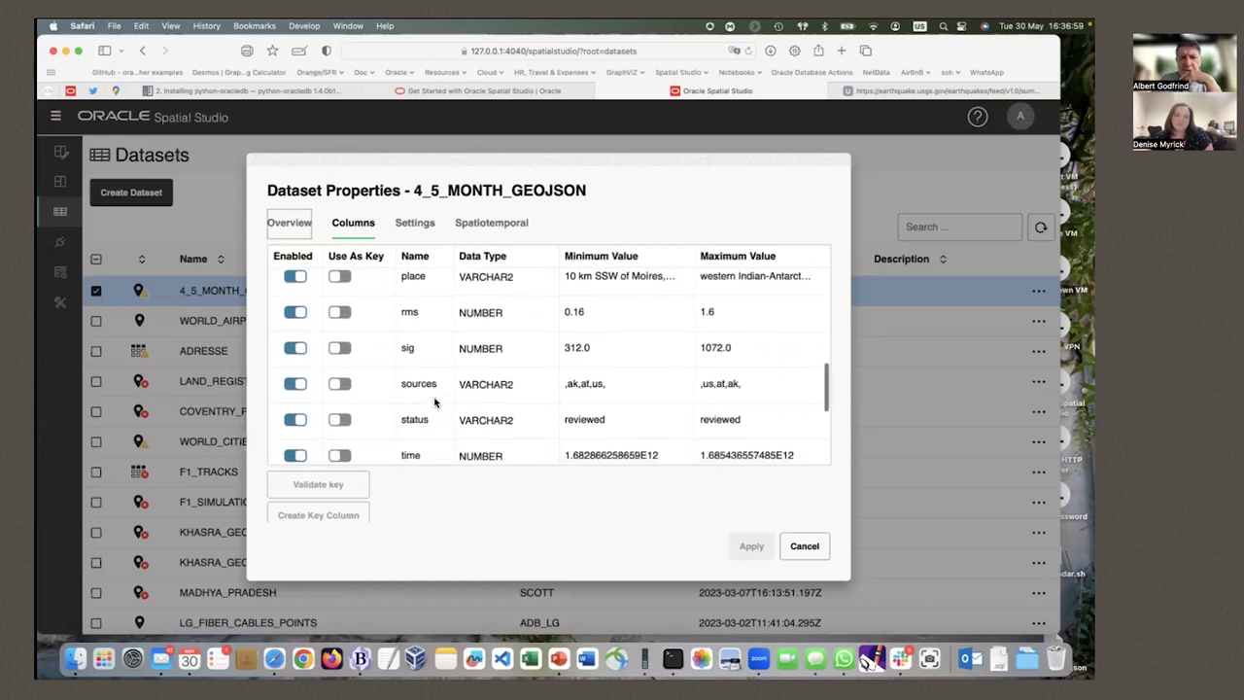
scroll(434, 402, "down", 3)
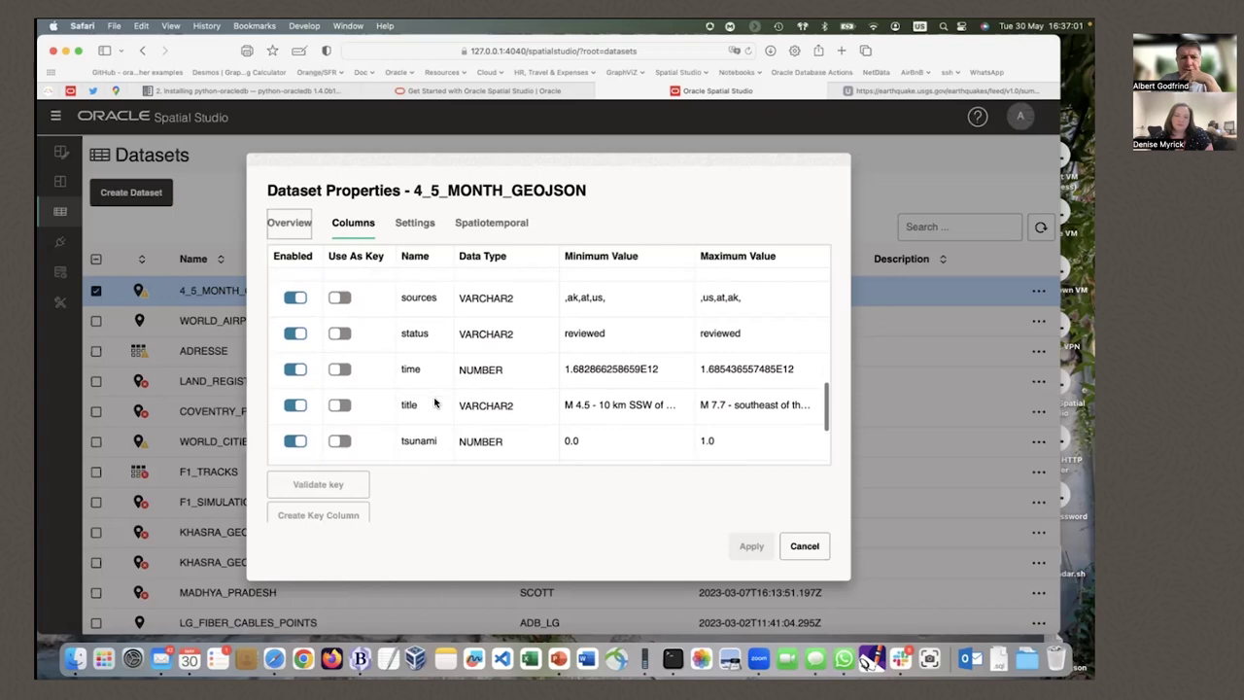
scroll(434, 403, "down", 3)
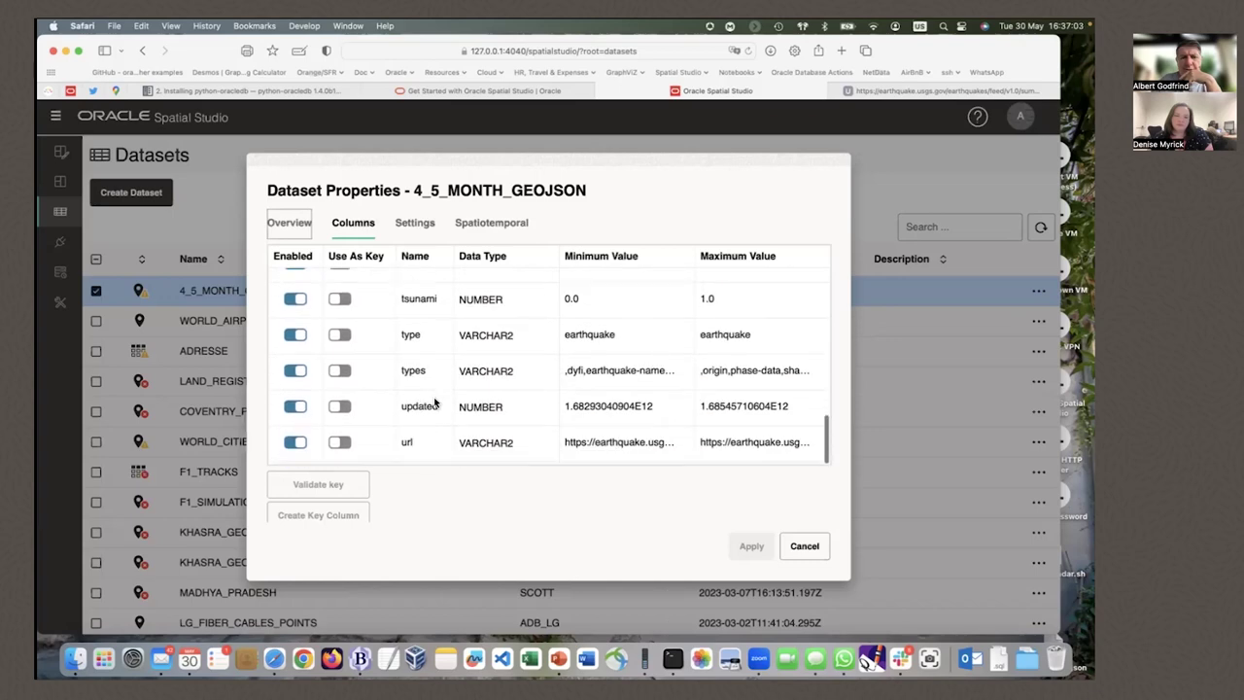
scroll(434, 403, "up", 15)
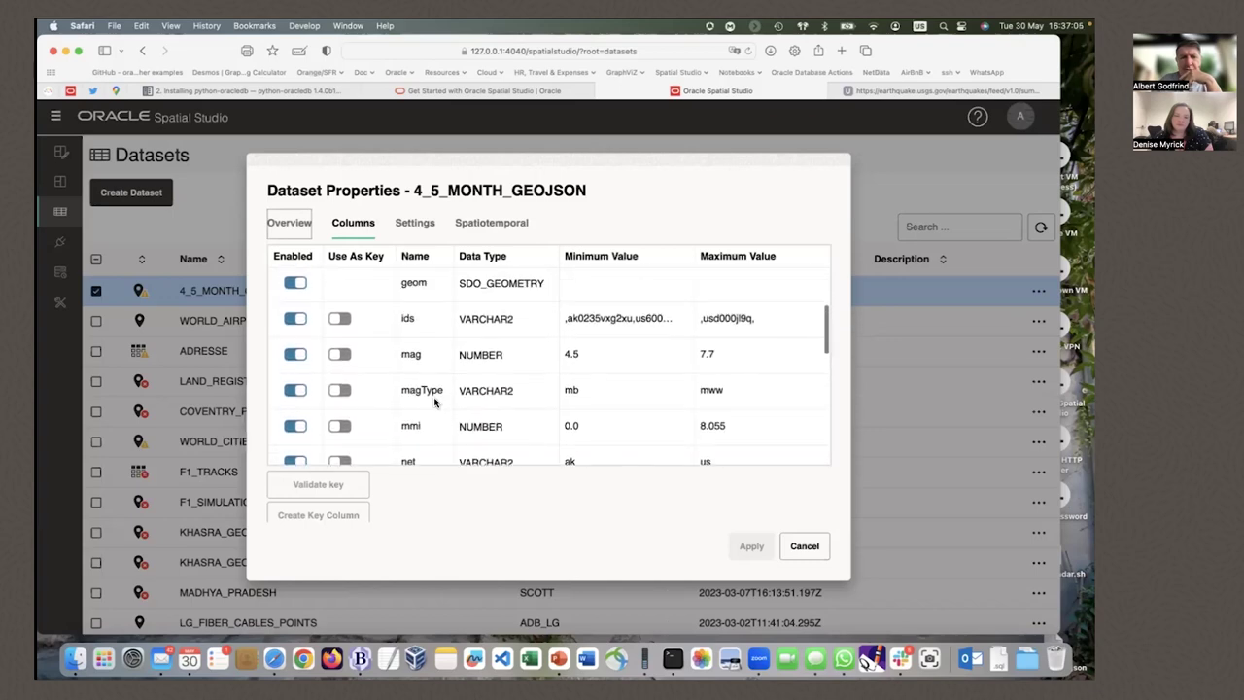
scroll(434, 403, "up", 5)
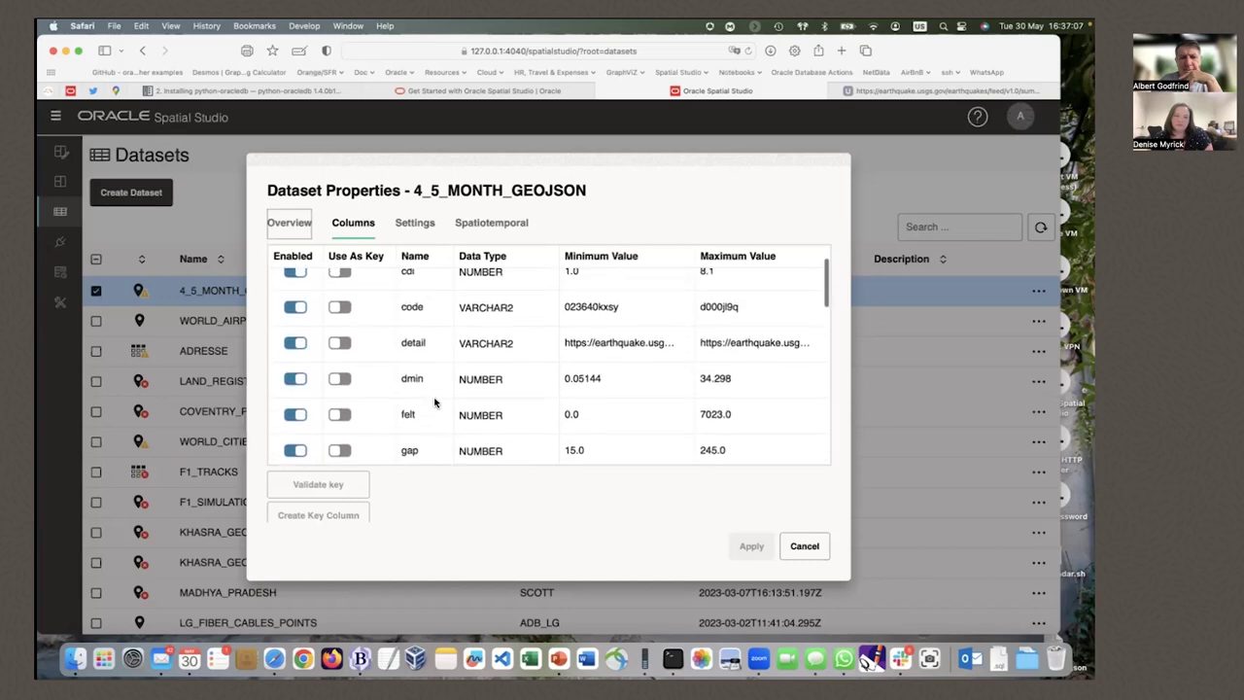
scroll(434, 402, "up", 1)
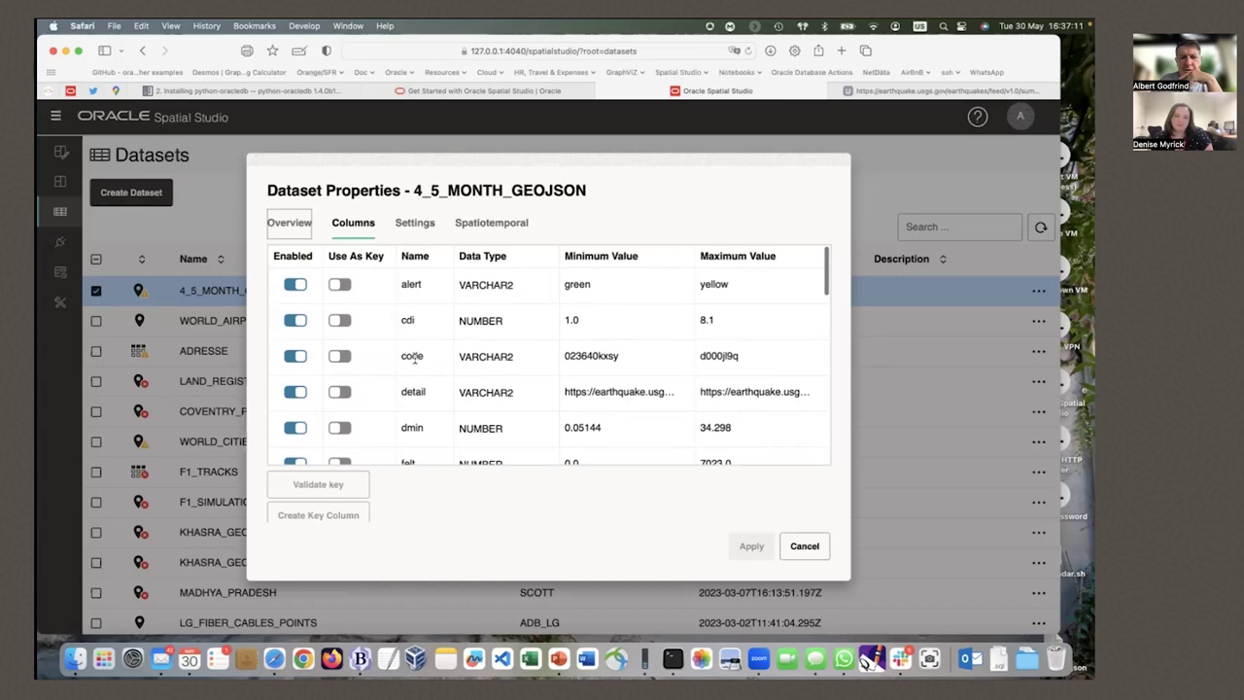
Step: Use the code column as the dataset's key, validate it and apply the change
left_click(339, 355)
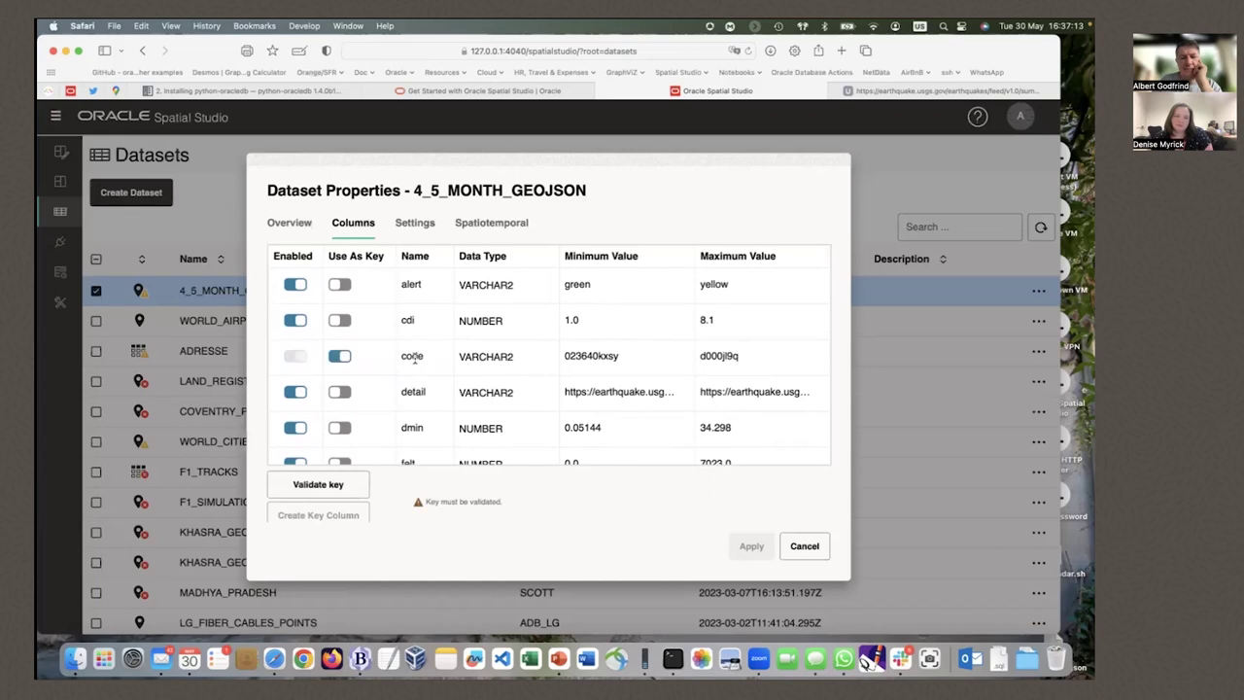
left_click(324, 487)
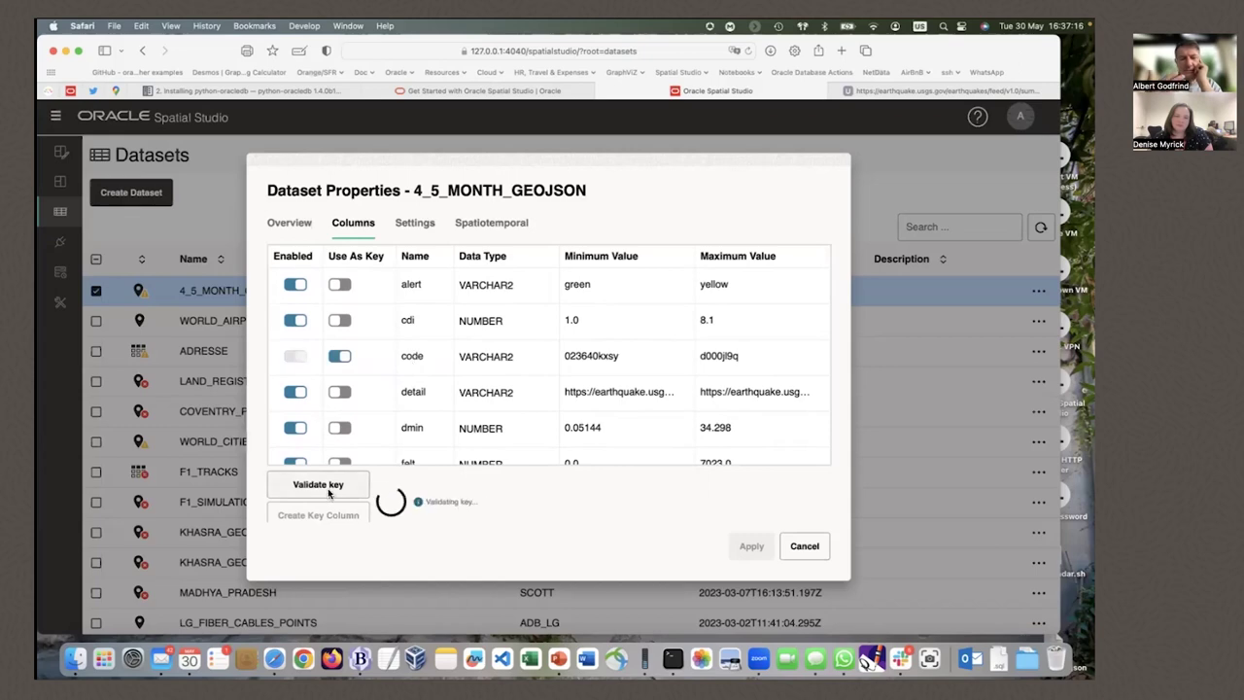
left_click(750, 545)
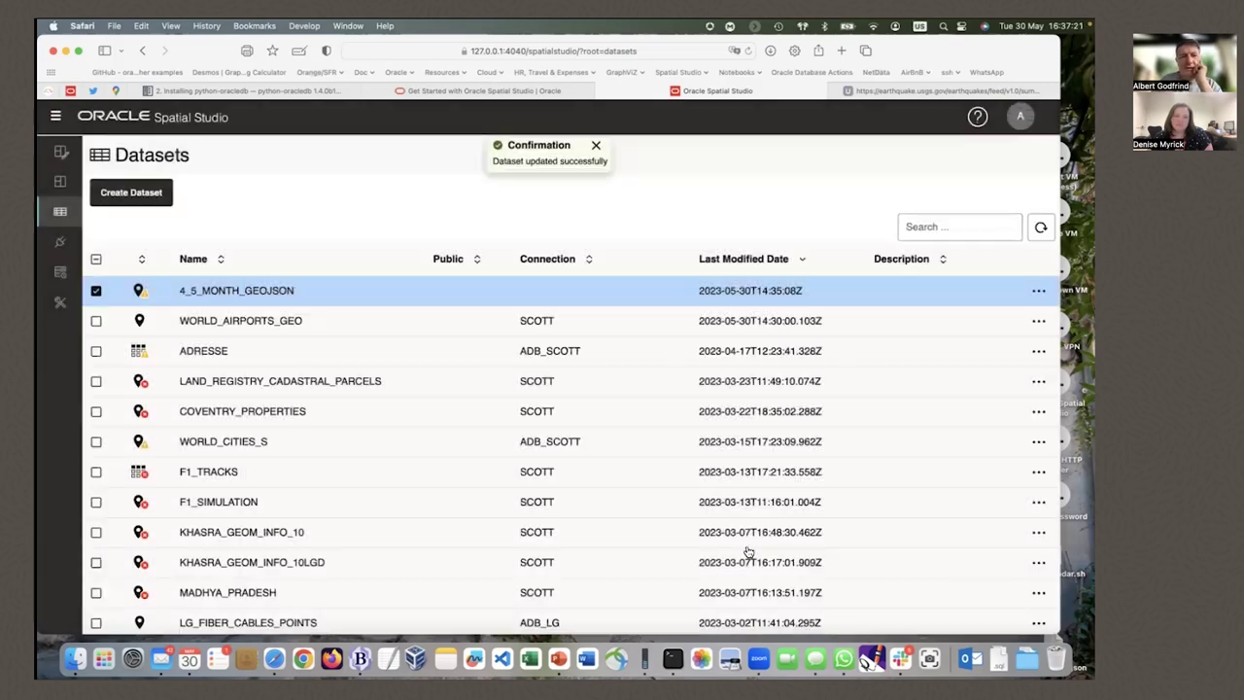
Step: Add the 4_5_MONTH_GEOJSON dataset to the active project and open that project
right_click(144, 302)
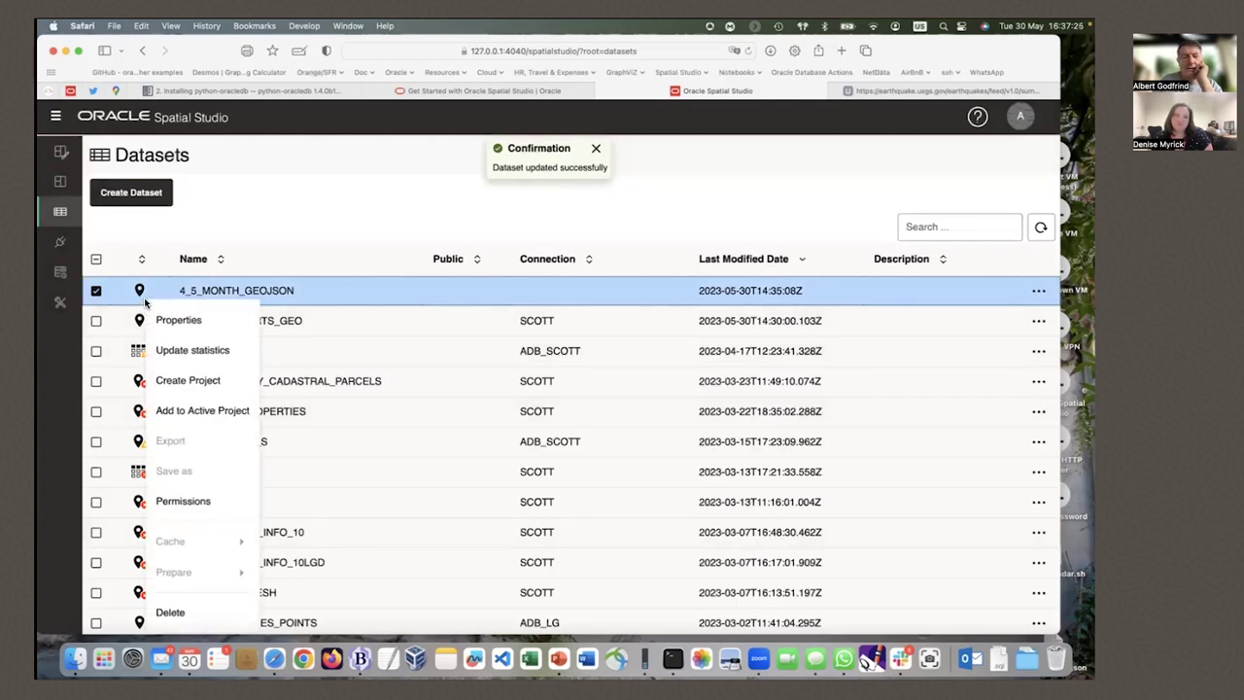
left_click(198, 410)
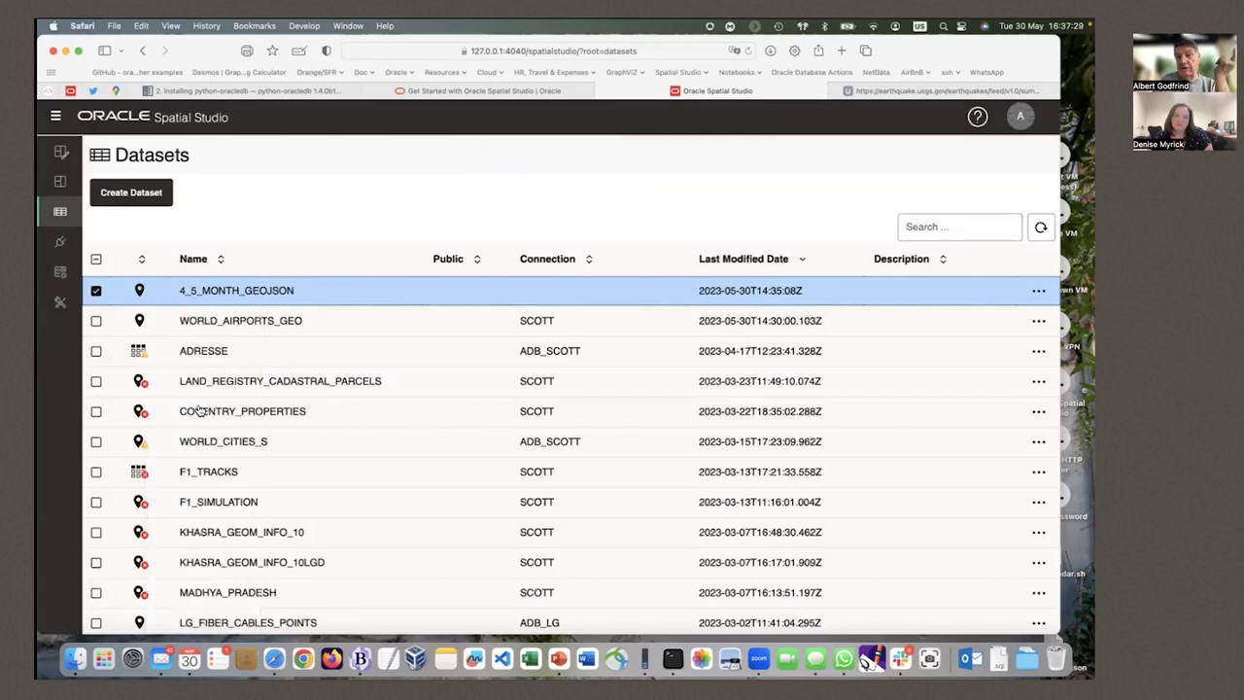
left_click(60, 155)
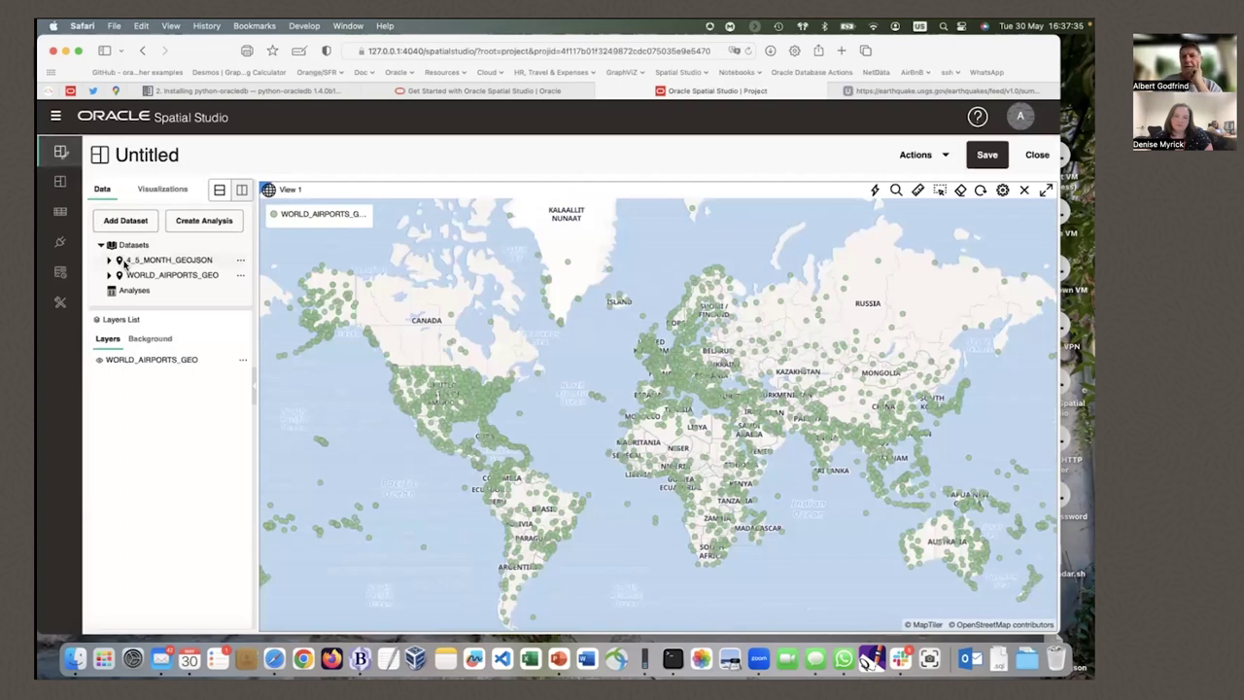
Step: Hide the WORLD_AIRPORTS_GEO layer and place the 4_5_MONTH_GEOJSON dataset on the map as a new layer
left_click(98, 360)
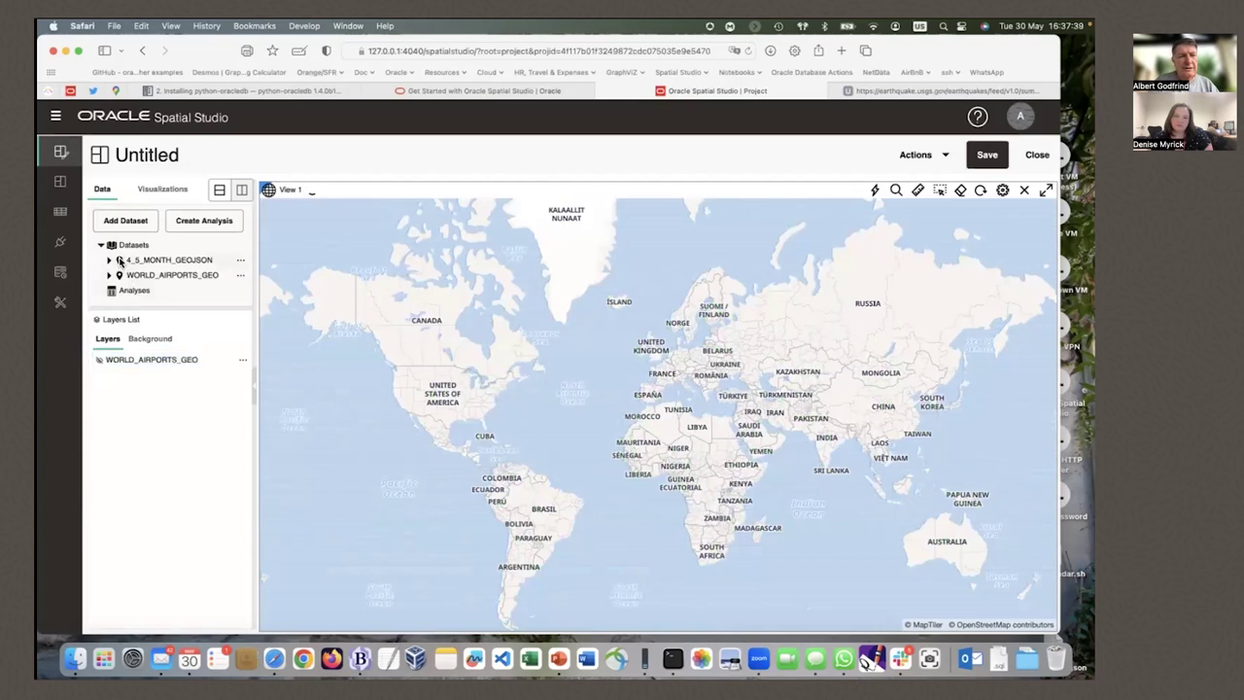
left_click_drag(119, 260, 655, 415)
left_click_drag(625, 395, 622, 394)
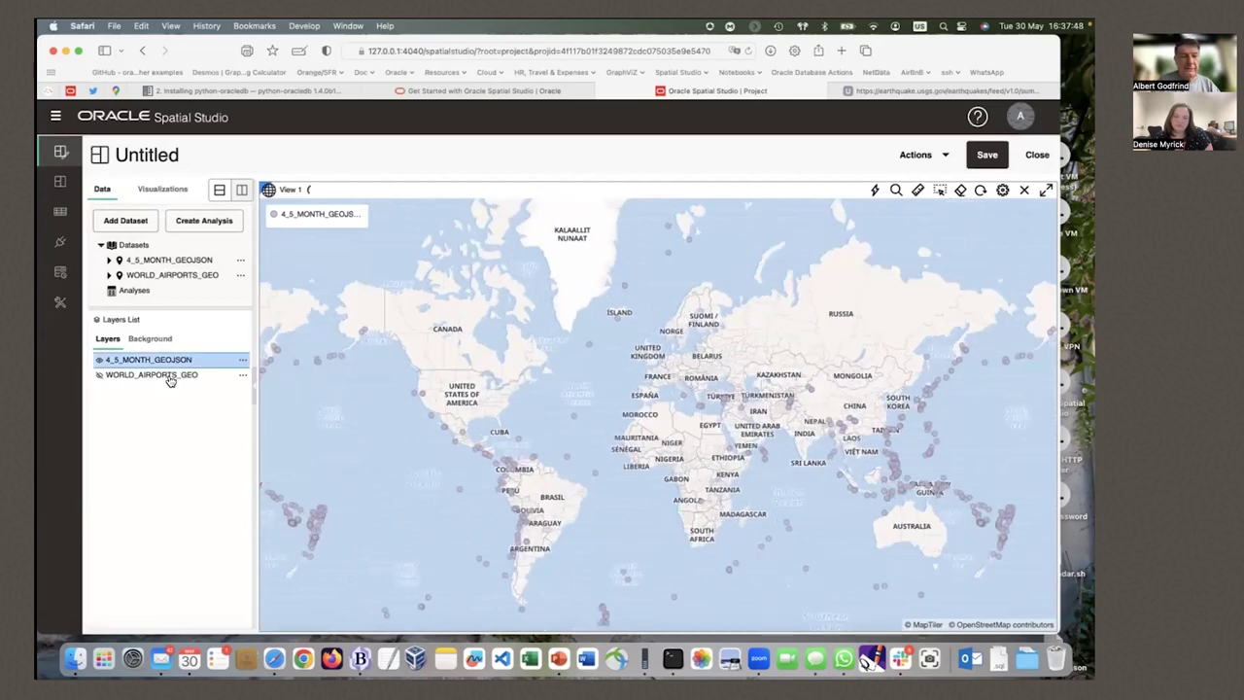
Step: Open the settings of the 4_5_MONTH_GEOJSON layer and set its render style to Heatmap
right_click(170, 380)
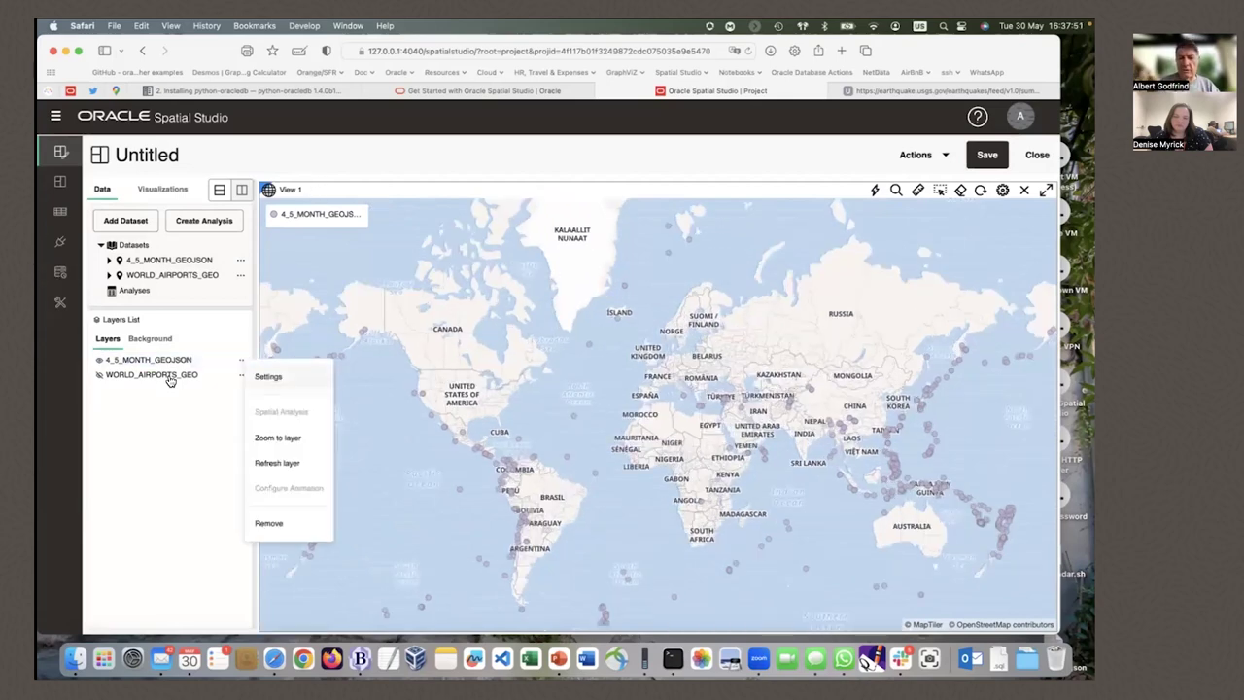
key("Return")
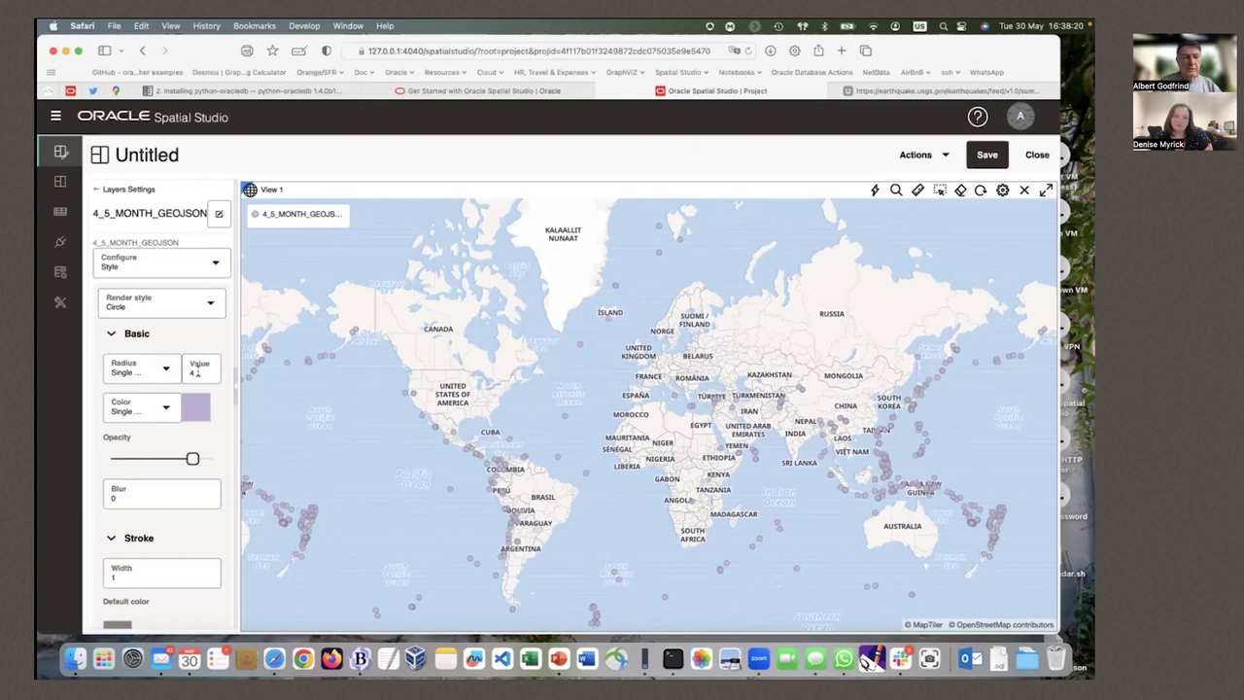
left_click(191, 313)
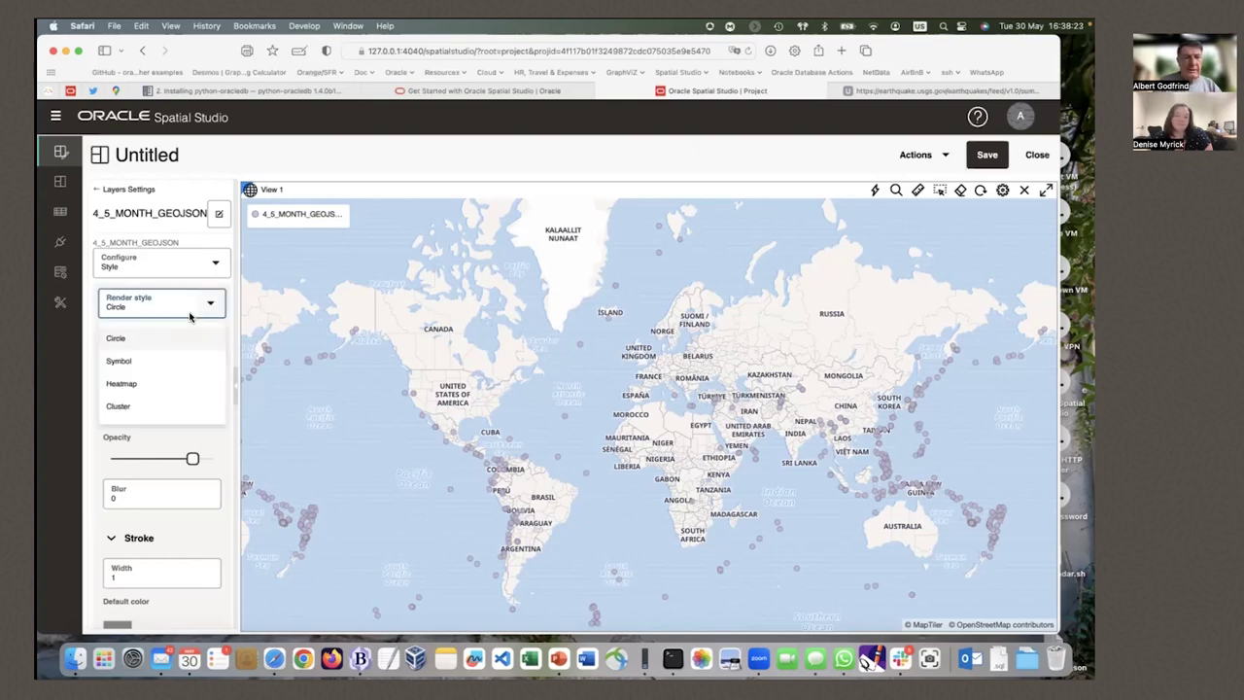
left_click(122, 384)
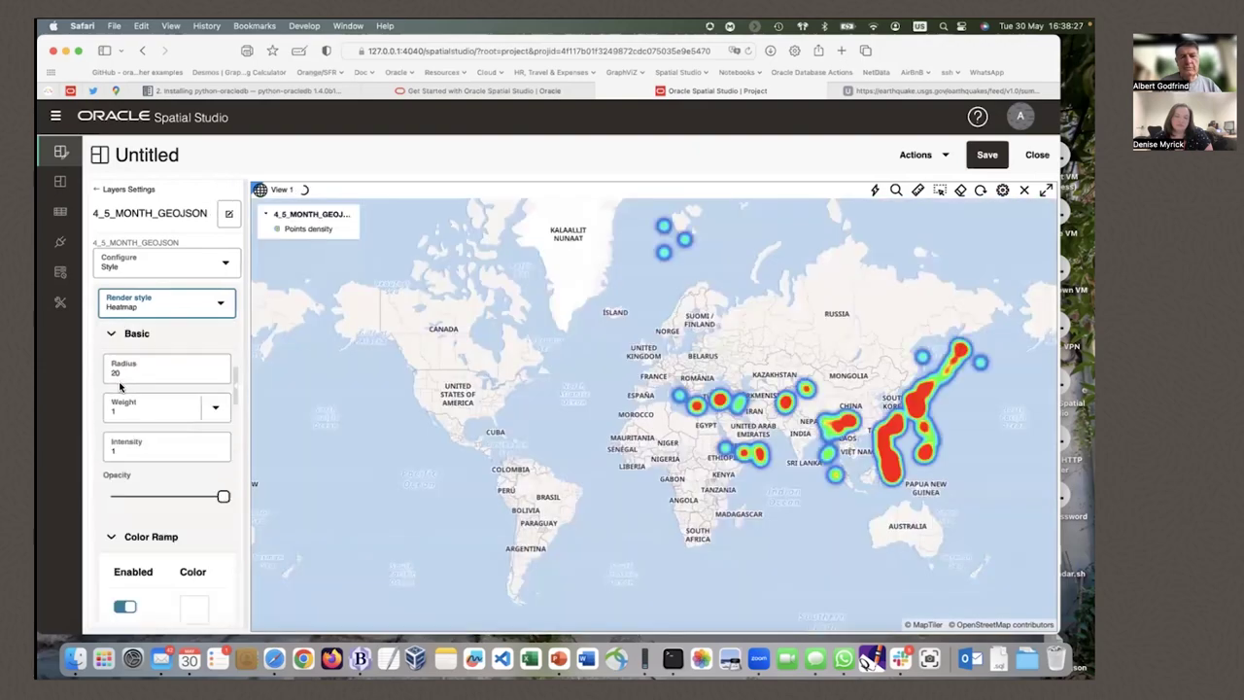
scroll(795, 420, "up", 2)
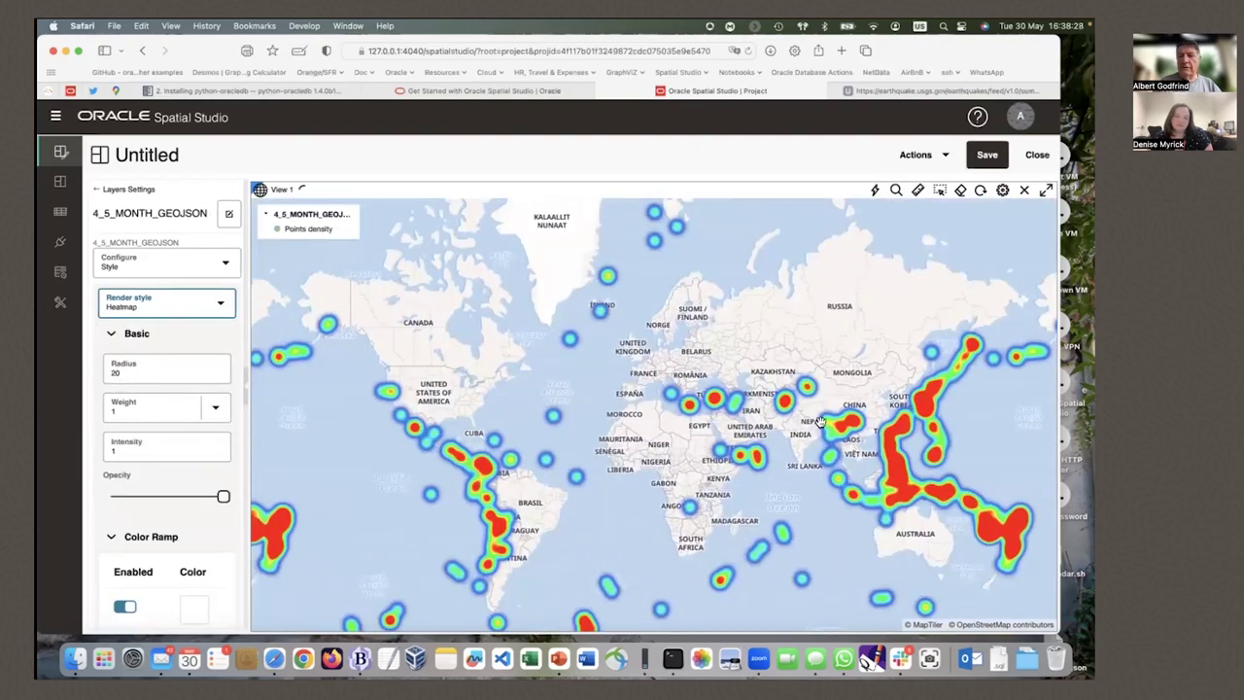
scroll(749, 413, "down", 3)
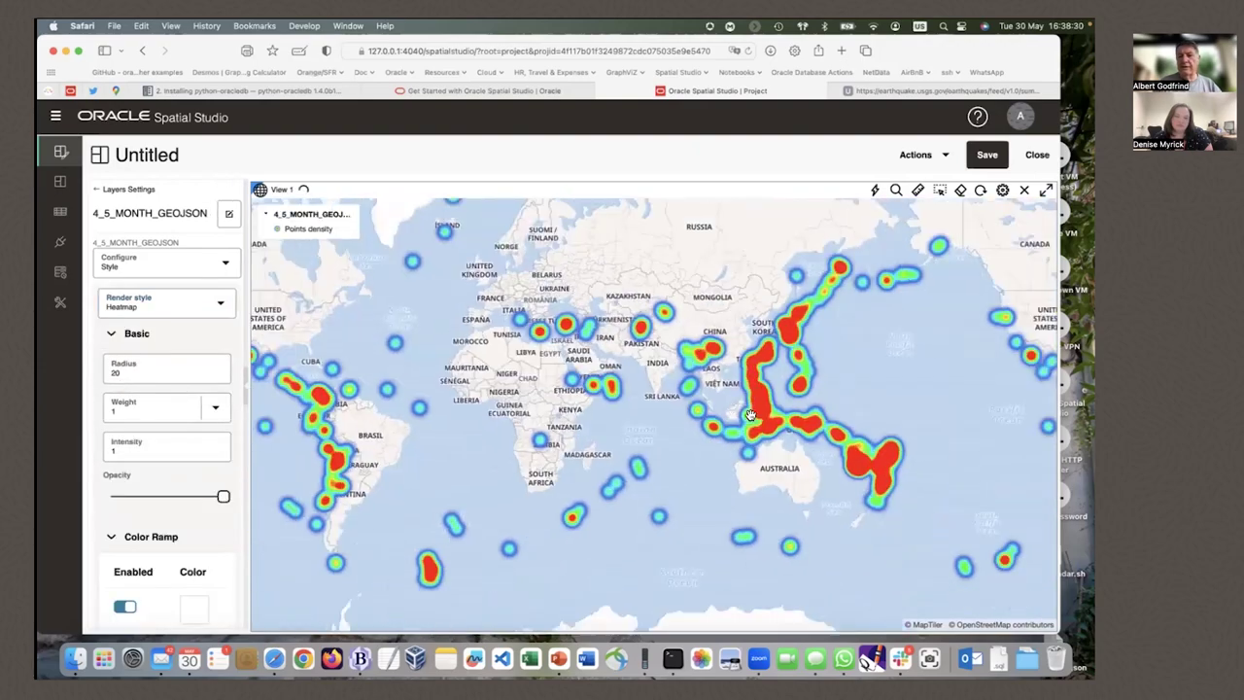
left_click_drag(855, 367, 822, 294)
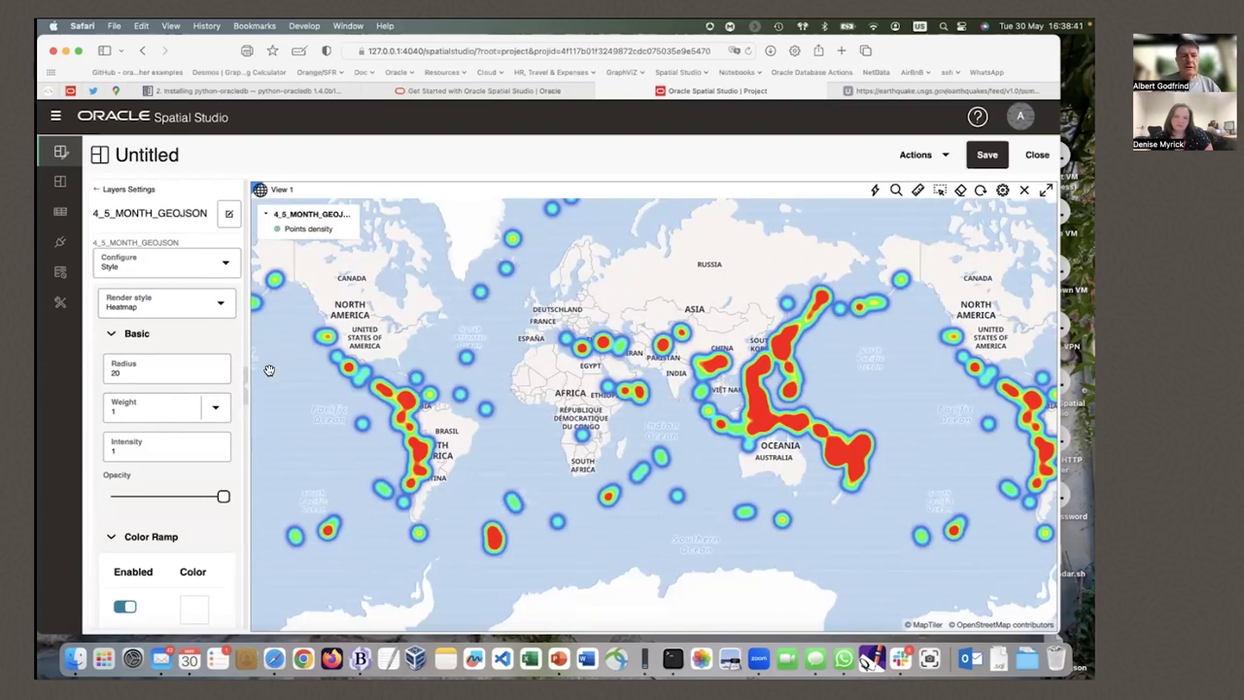
Step: Set the render style of the earthquake layer to Cluster
left_click(221, 307)
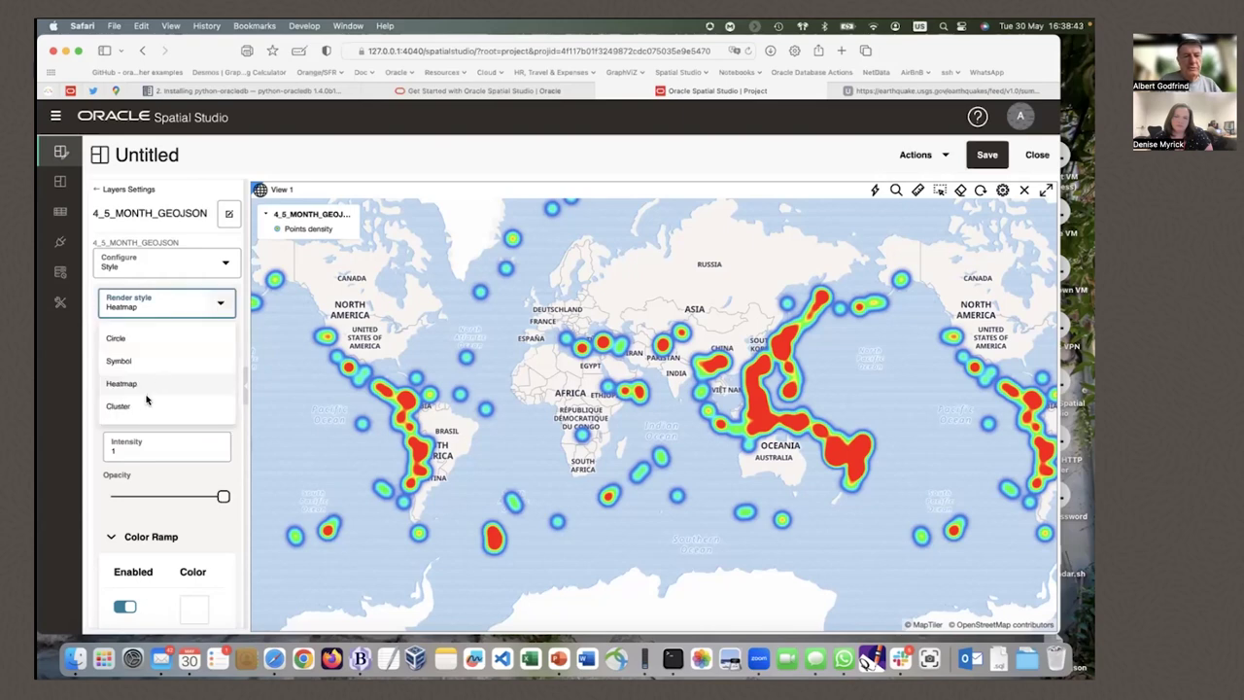
left_click(118, 406)
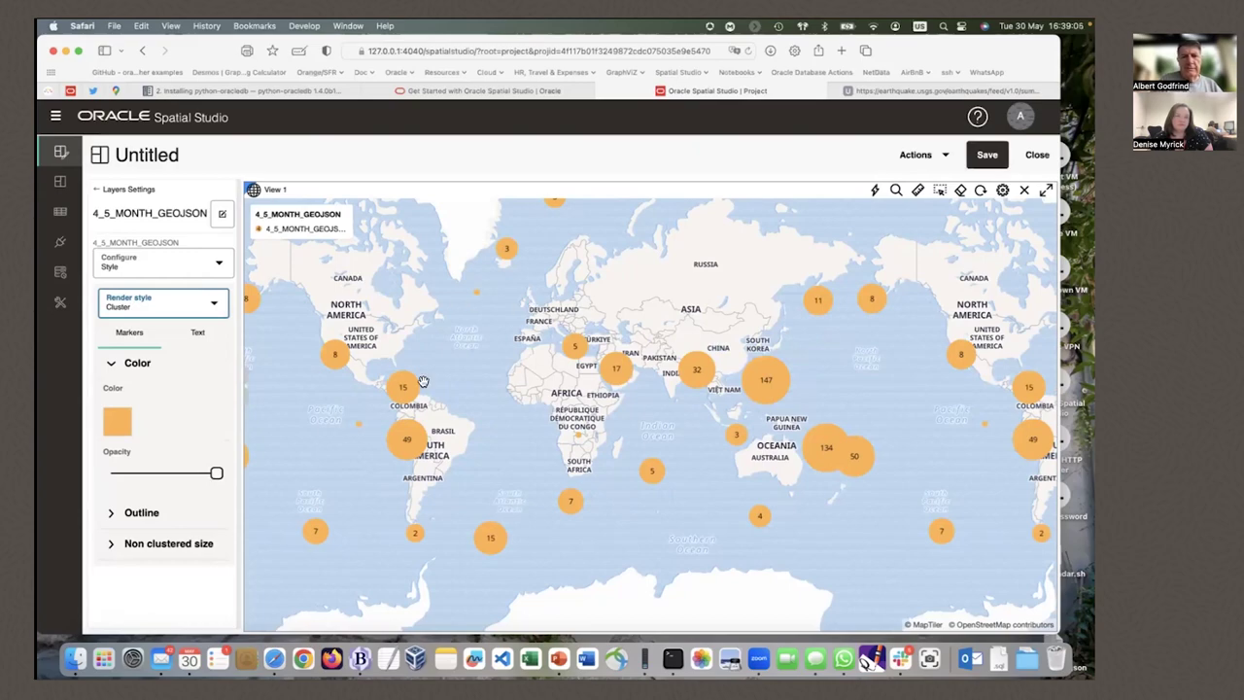
left_click_drag(423, 381, 469, 388)
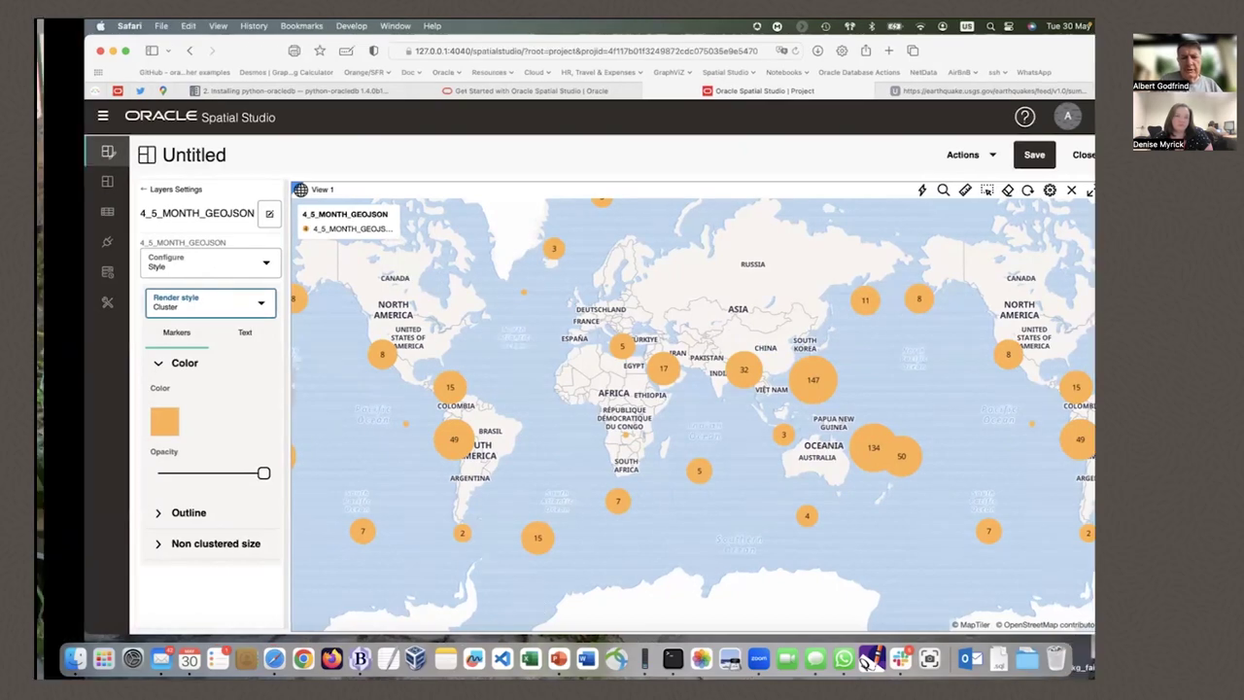
key("super+Tab")
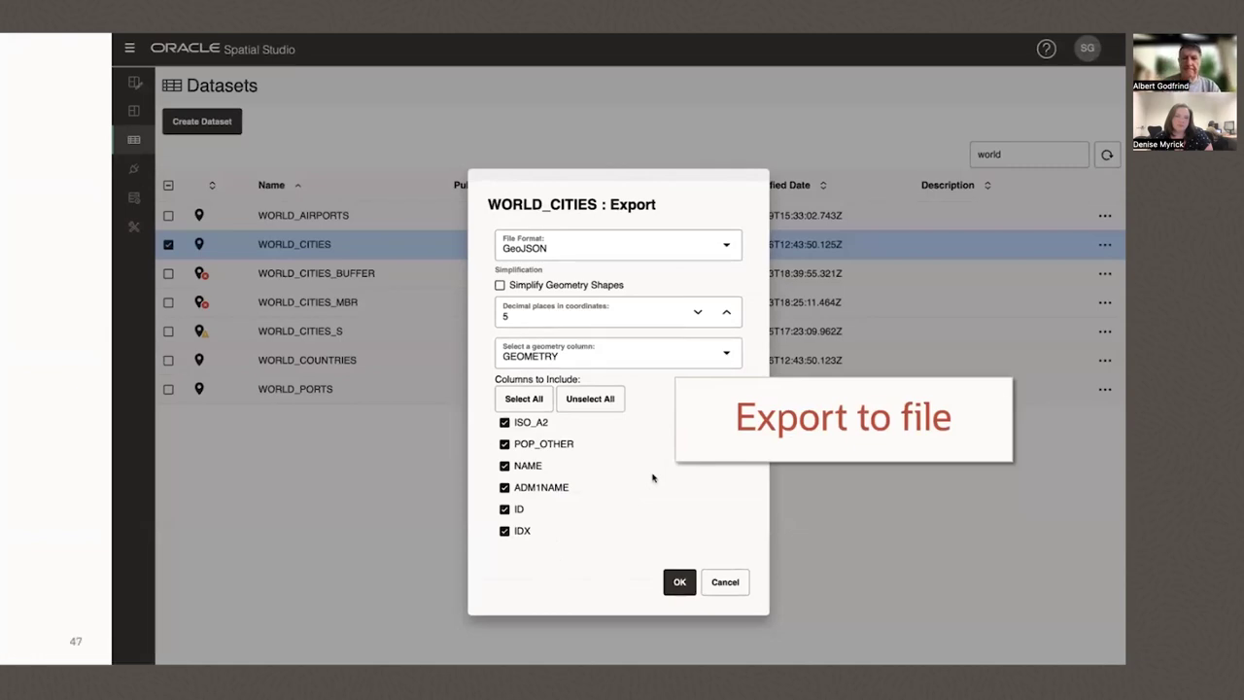
key("Right")
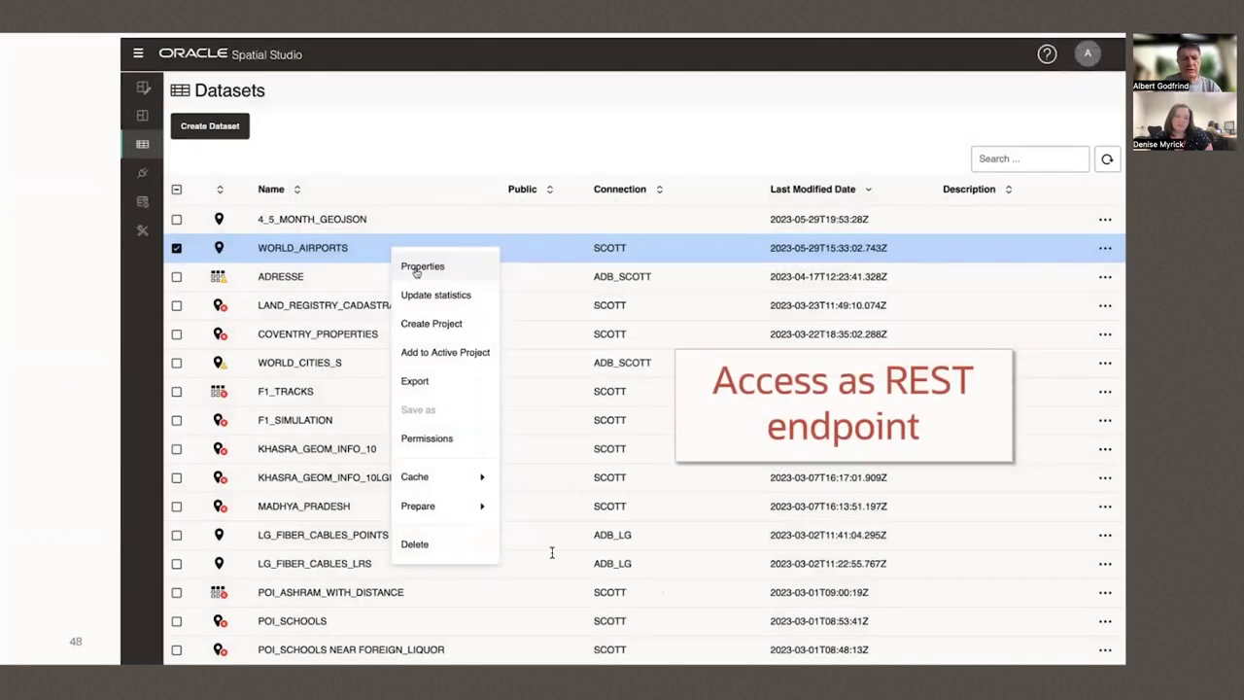
key("Escape")
key("ctrl+Right")
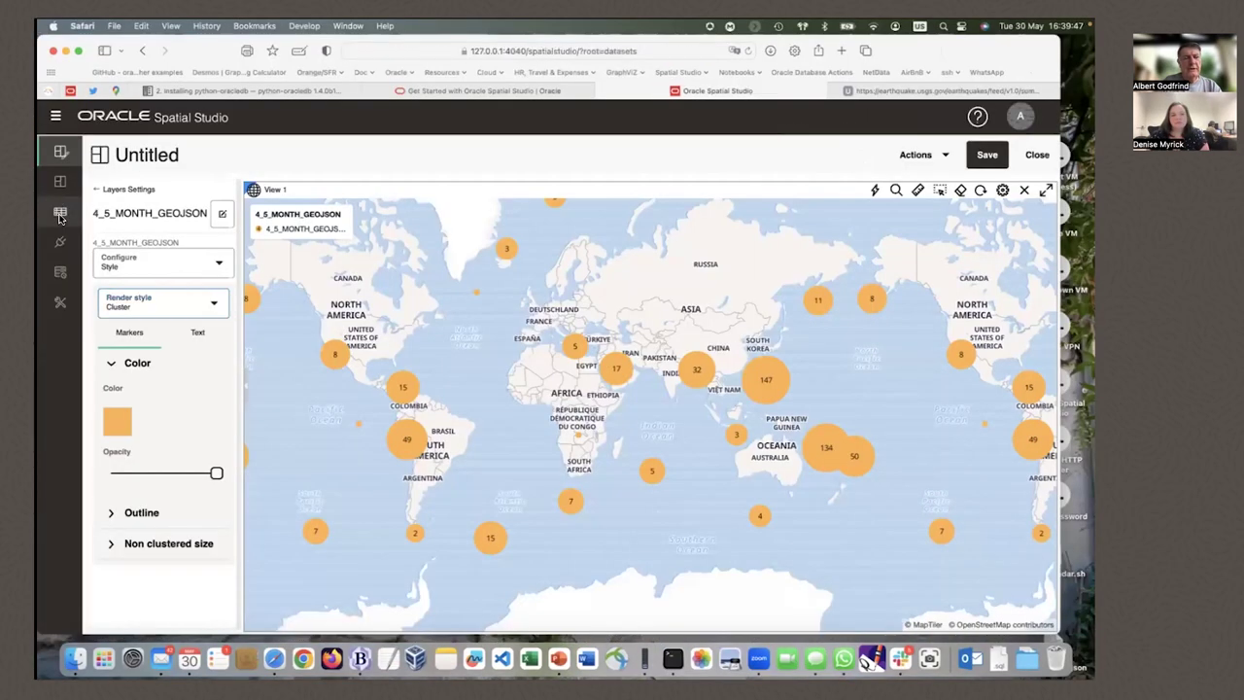
Step: Go back to the datasets list and search it for "world"
left_click(60, 215)
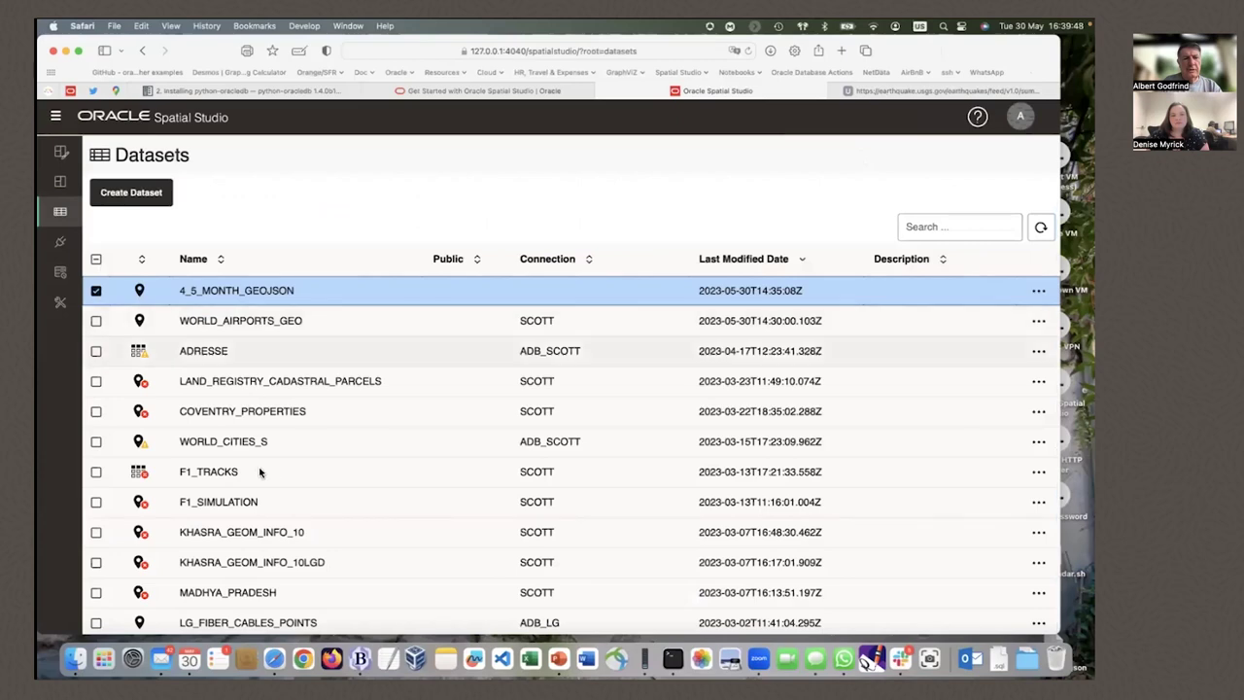
scroll(259, 472, "down", 1)
scroll(908, 277, "down", 5)
scroll(923, 248, "up", 5)
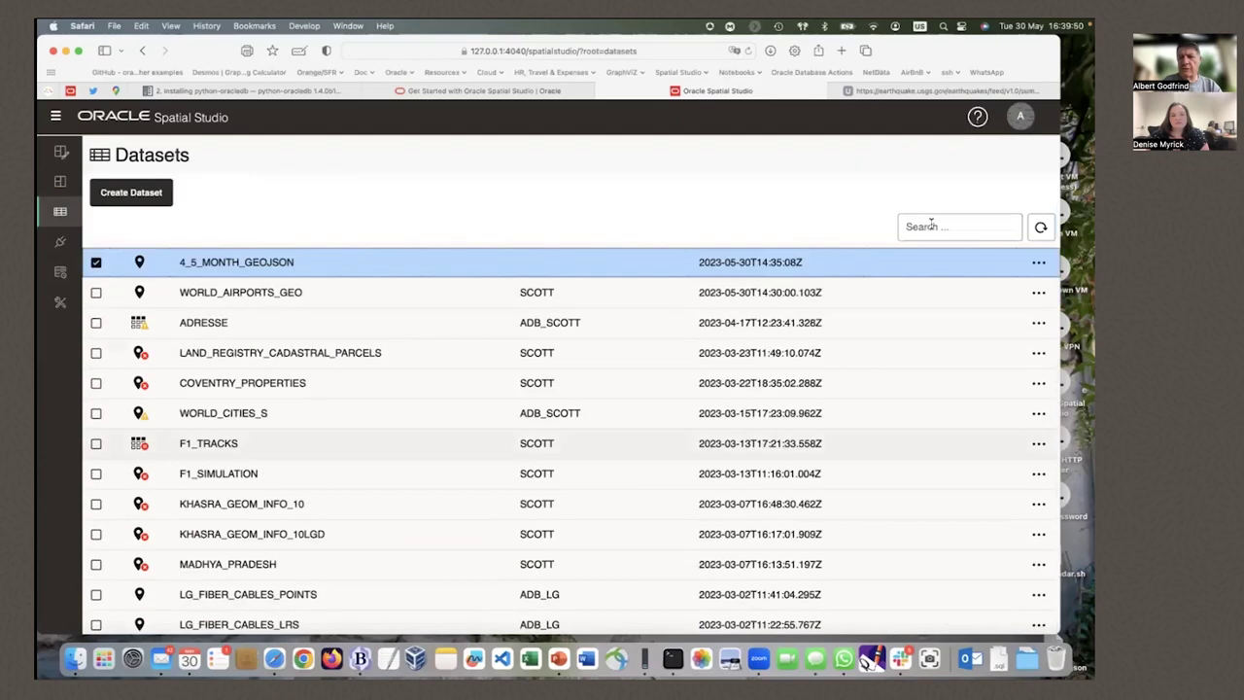
scroll(930, 224, "up", 1)
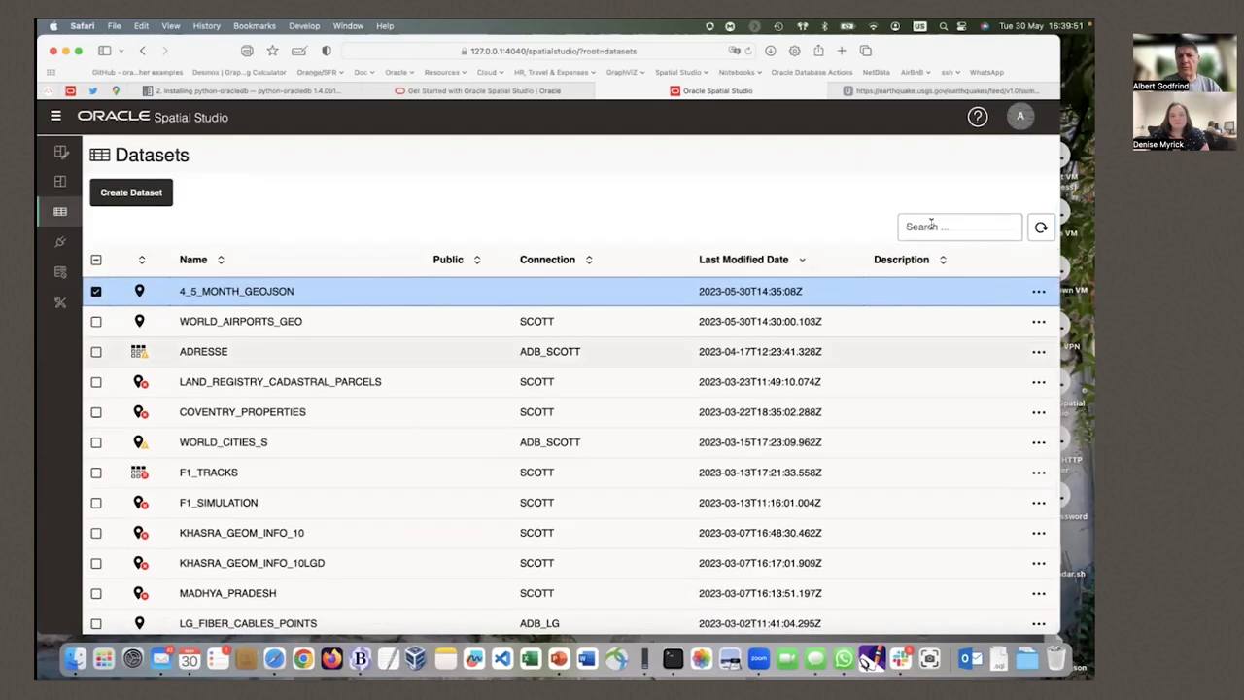
left_click(931, 225)
type("world")
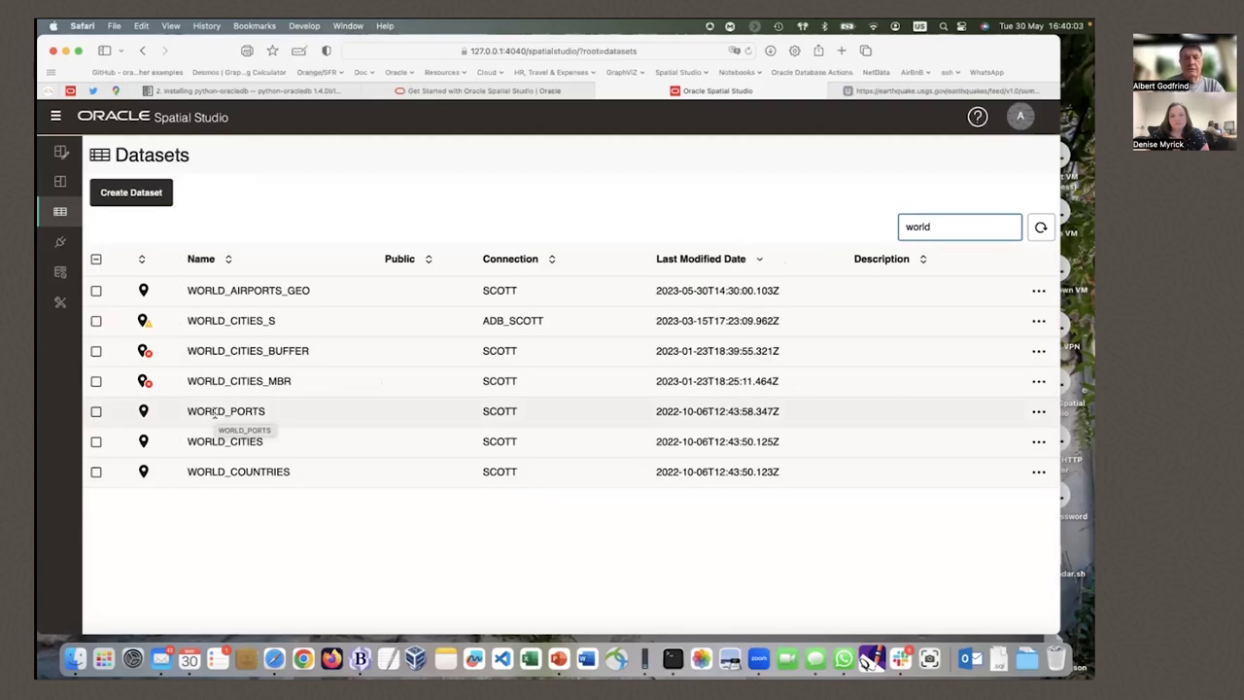
Step: Open the properties of the WORLD_PORTS dataset and copy its GeoJSON endpoint URL
right_click(214, 412)
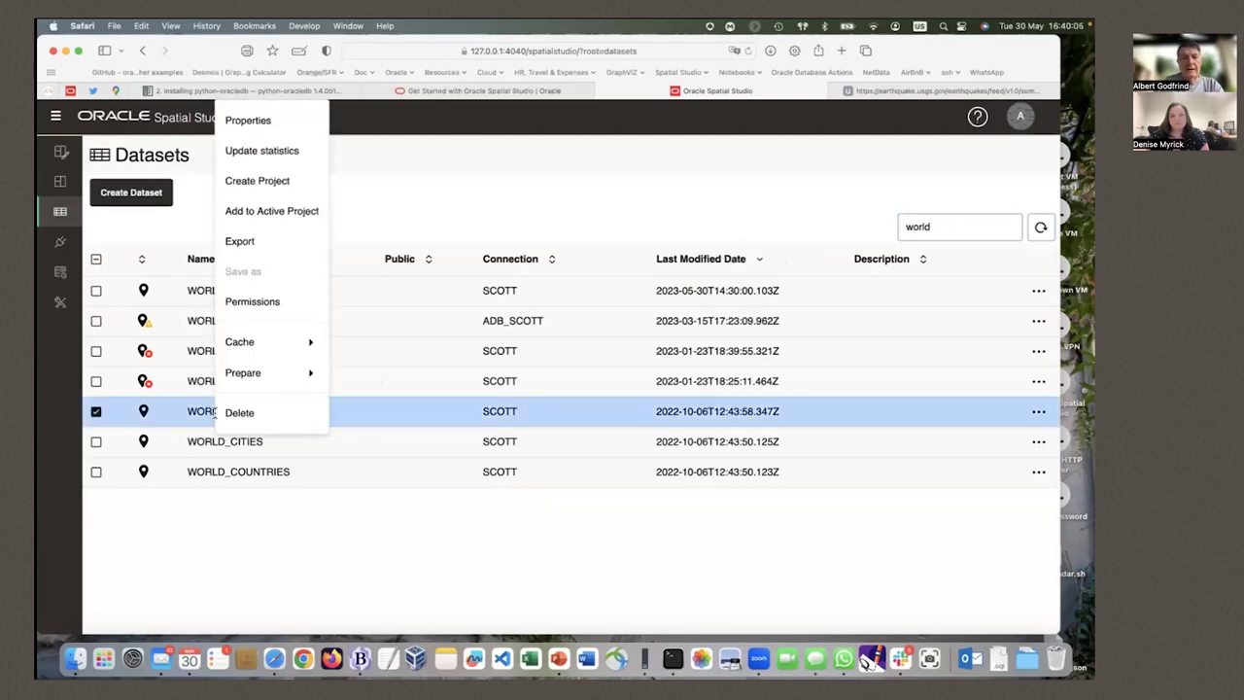
left_click(247, 119)
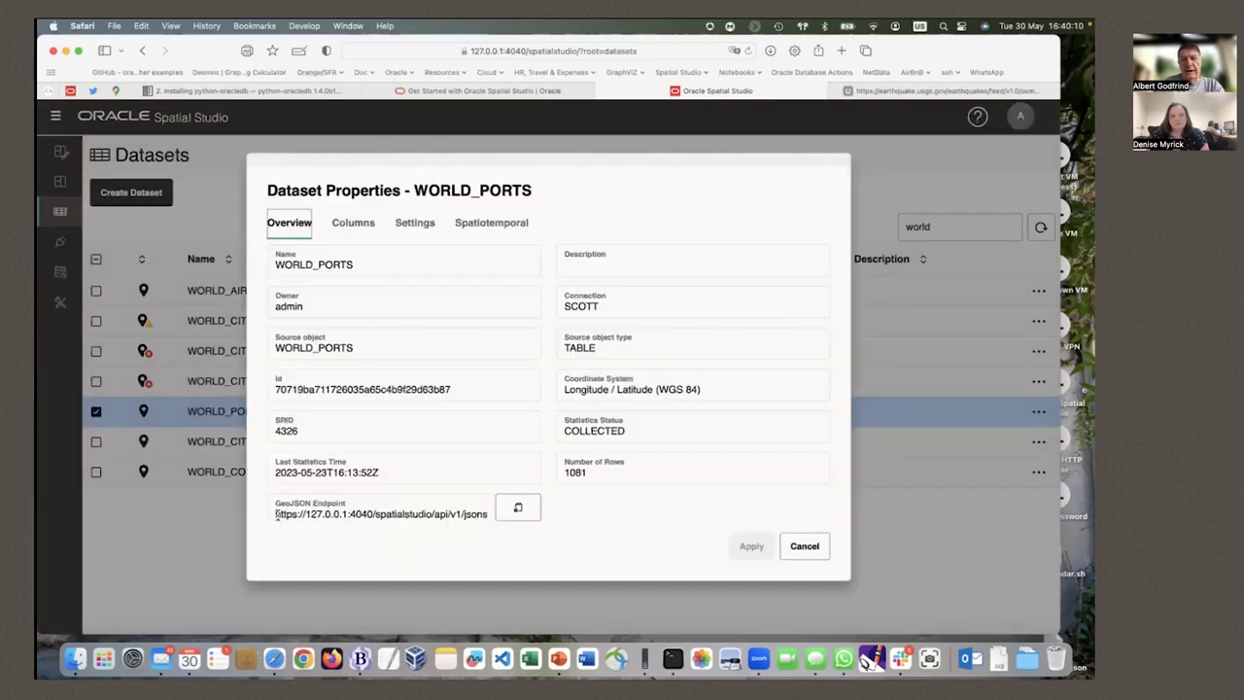
left_click(276, 515)
key("super+a")
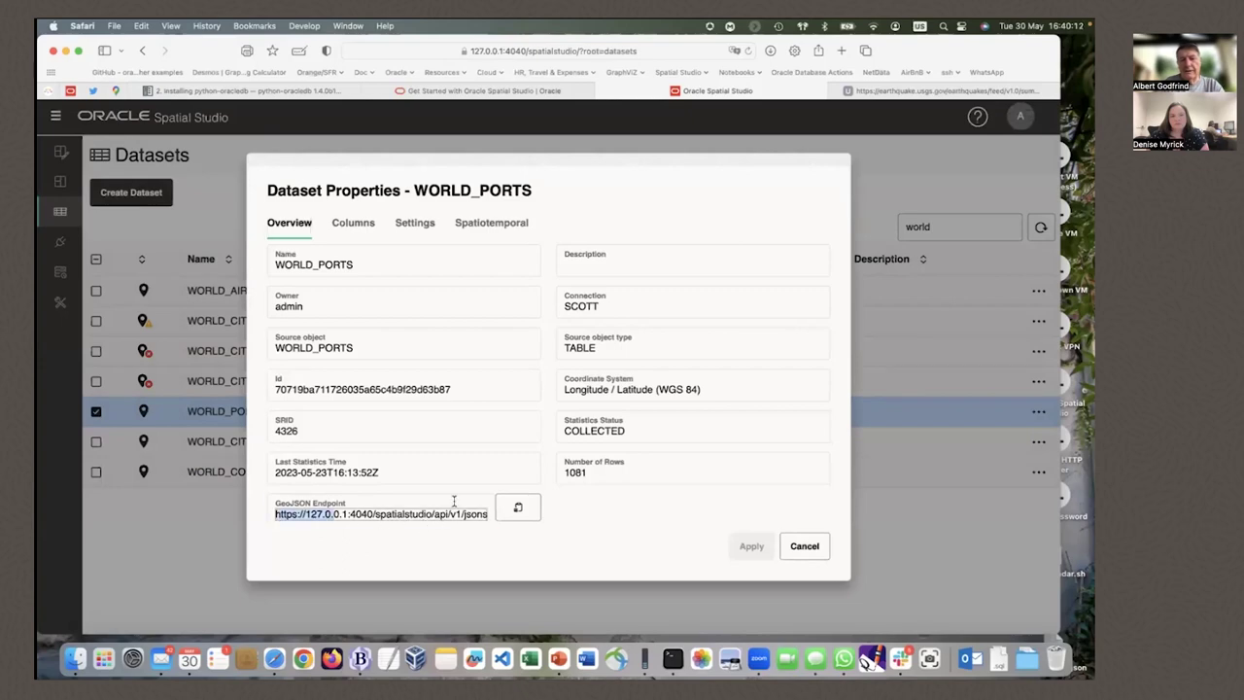
scroll(457, 496, "down", 1)
left_click(519, 495)
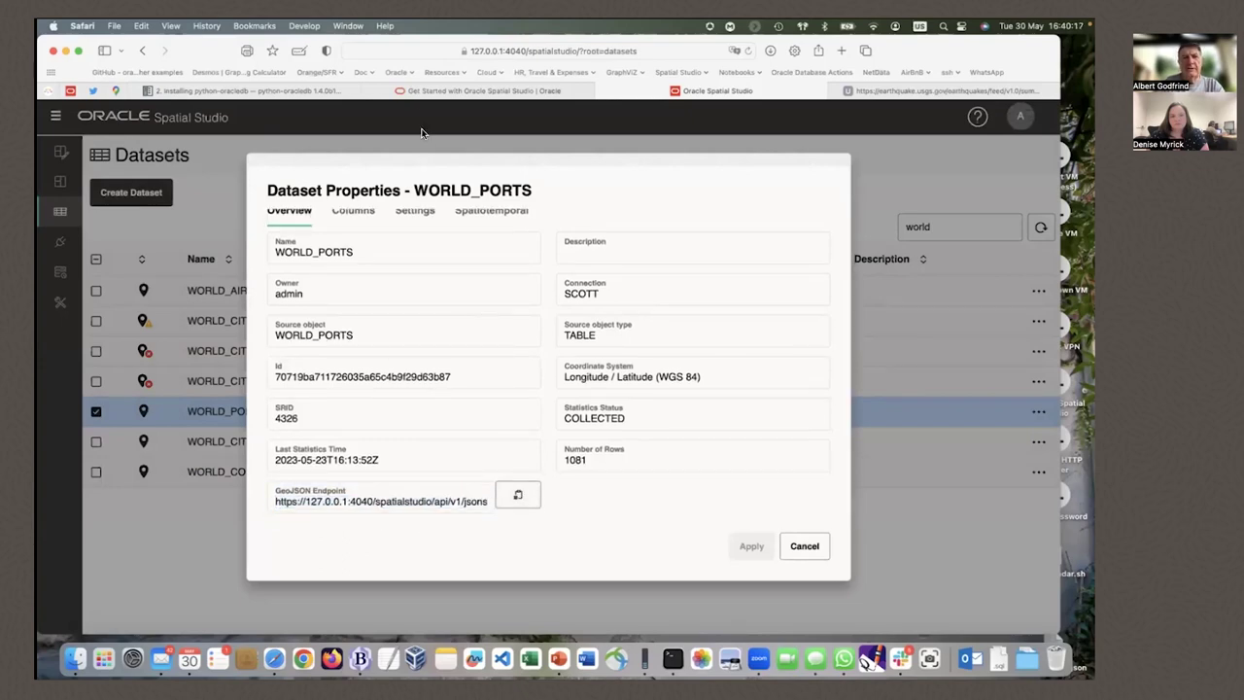
Step: Load the copied WORLD_PORTS GeoJSON endpoint in the browser tab that holds the USGS earthquake feed
left_click(492, 49)
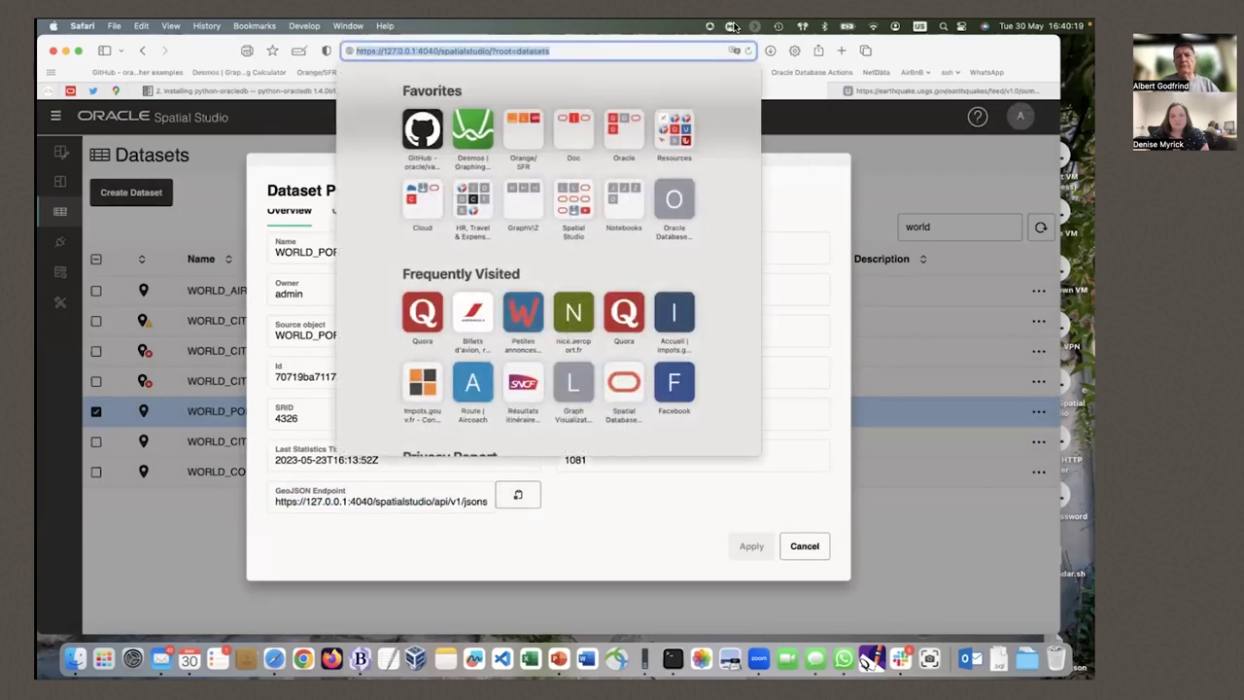
key("Escape")
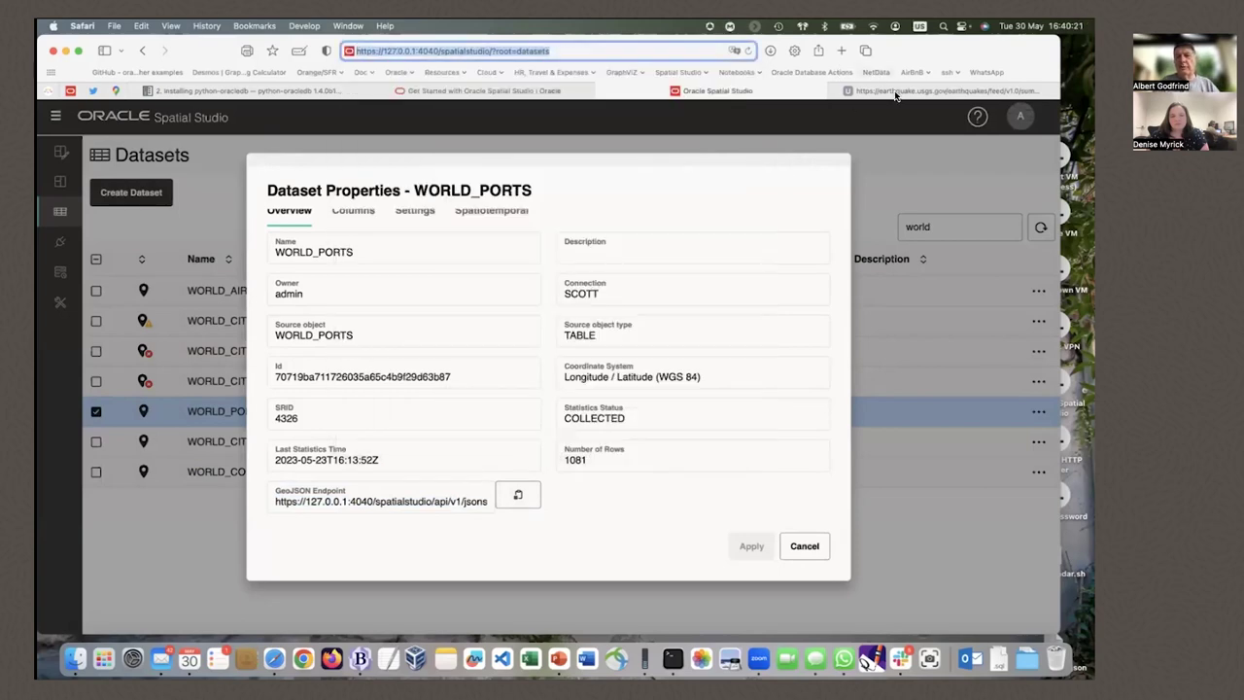
key("super+v")
key("Return")
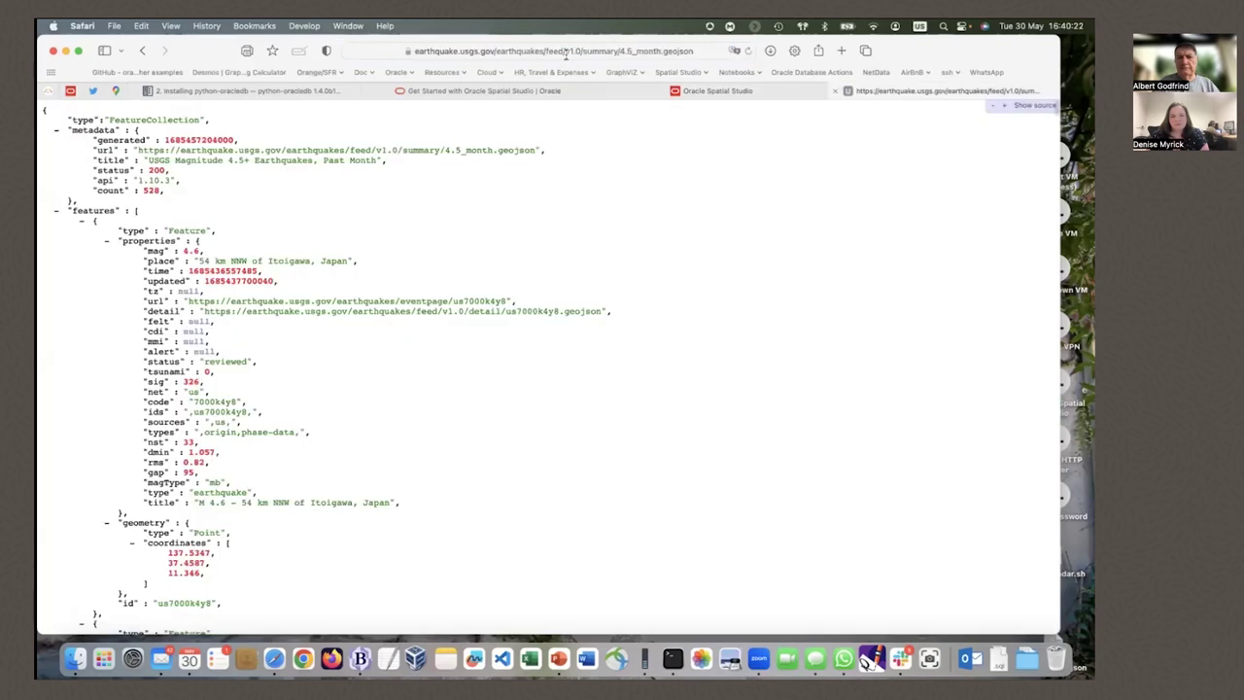
left_click(565, 50)
key("Escape")
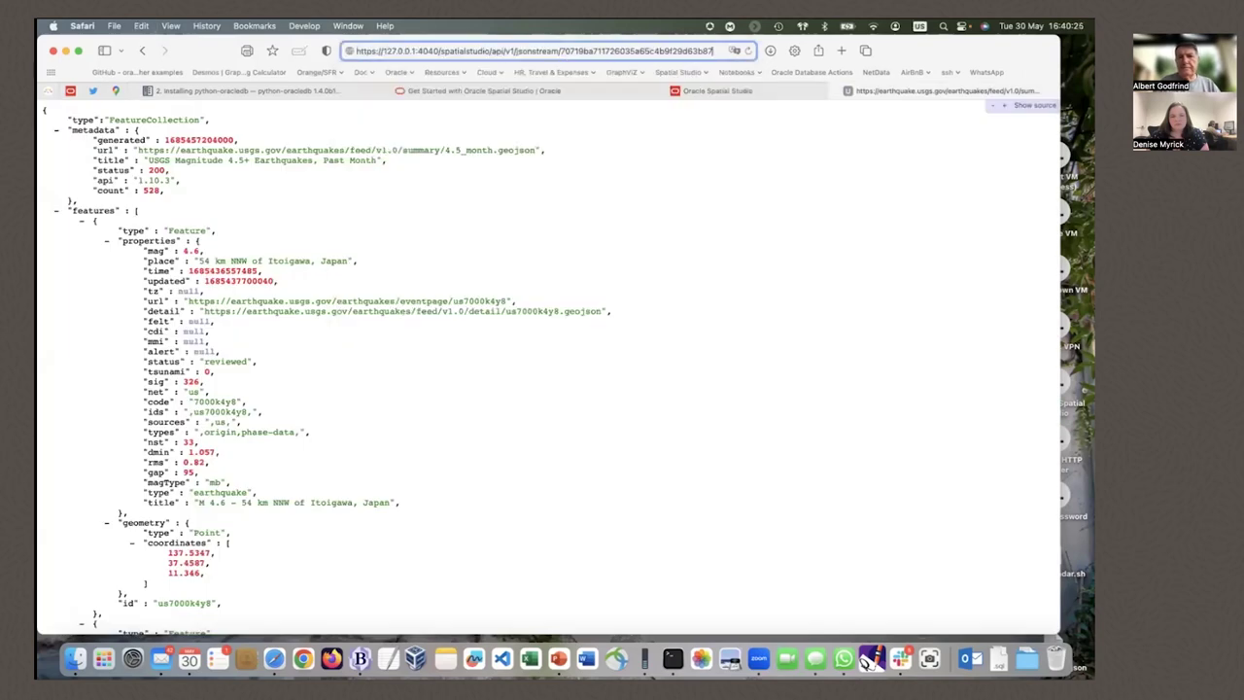
key("Return")
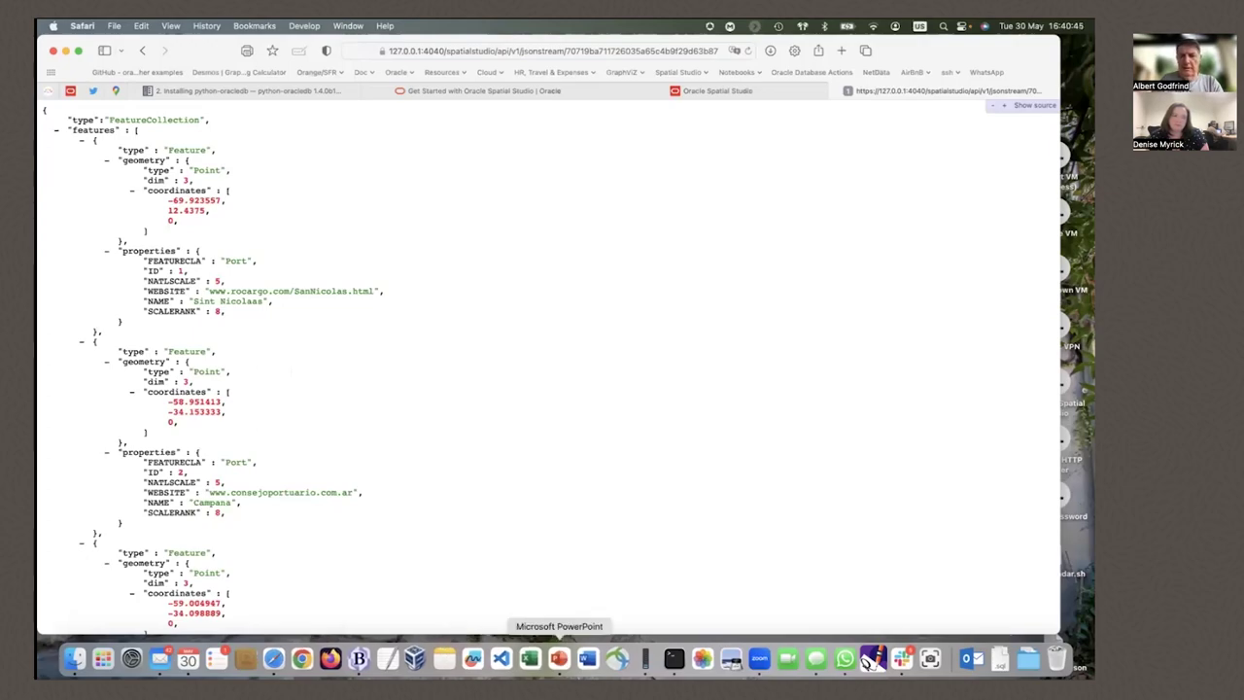
Step: Switch to the PowerPoint presentation and advance to the "From SDO_GEOMETRY to GeoJSON" slide
left_click(559, 659)
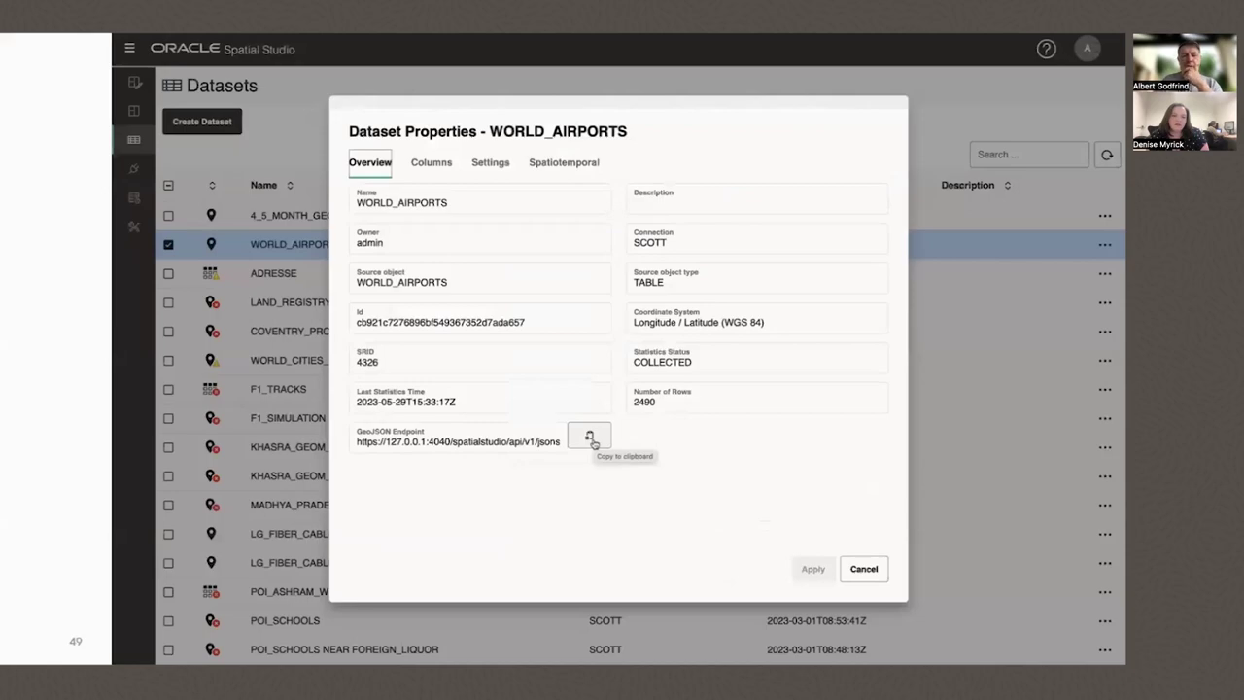
key("Right")
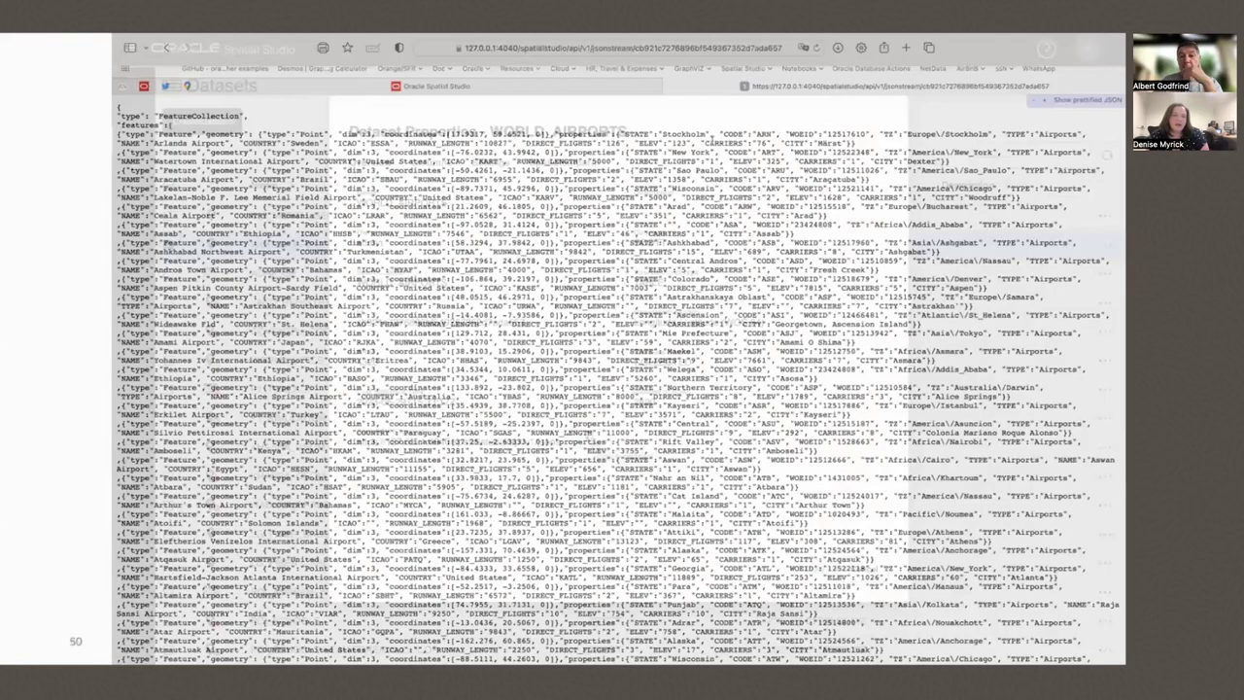
key("Right")
key("Right")
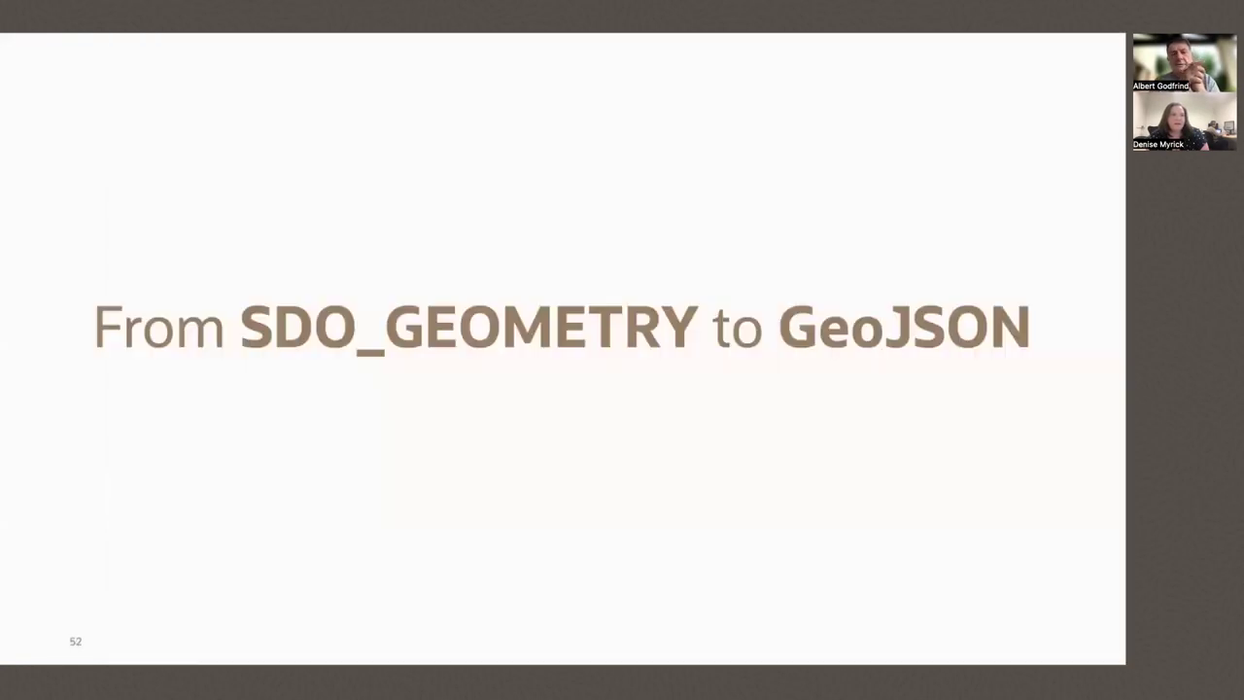